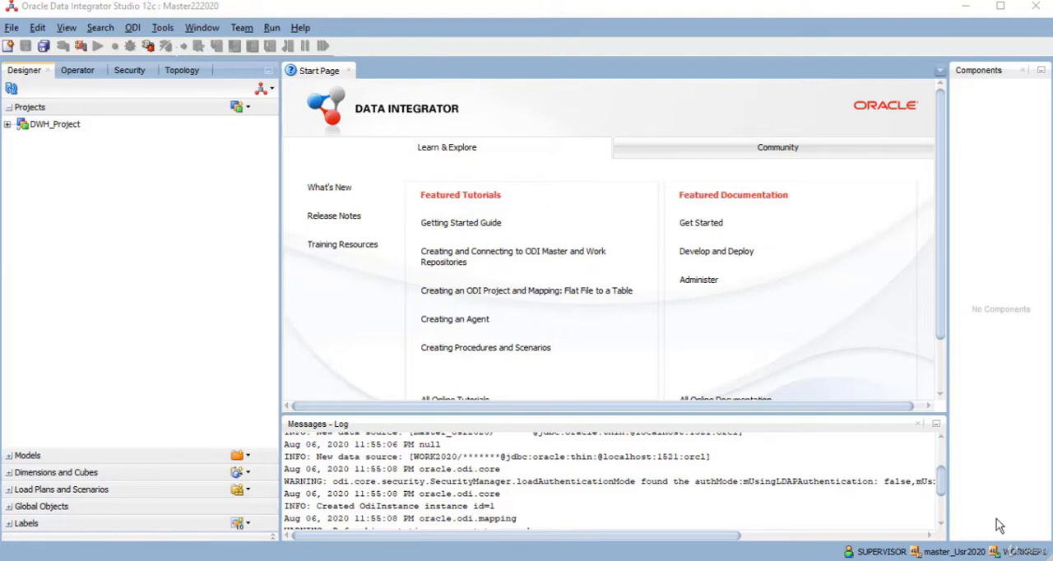
- Switch to Oracle SQL Developer and run the create table statement for SRC_STUDENT in the Target_Prod_DS worksheet
click(658, 560)
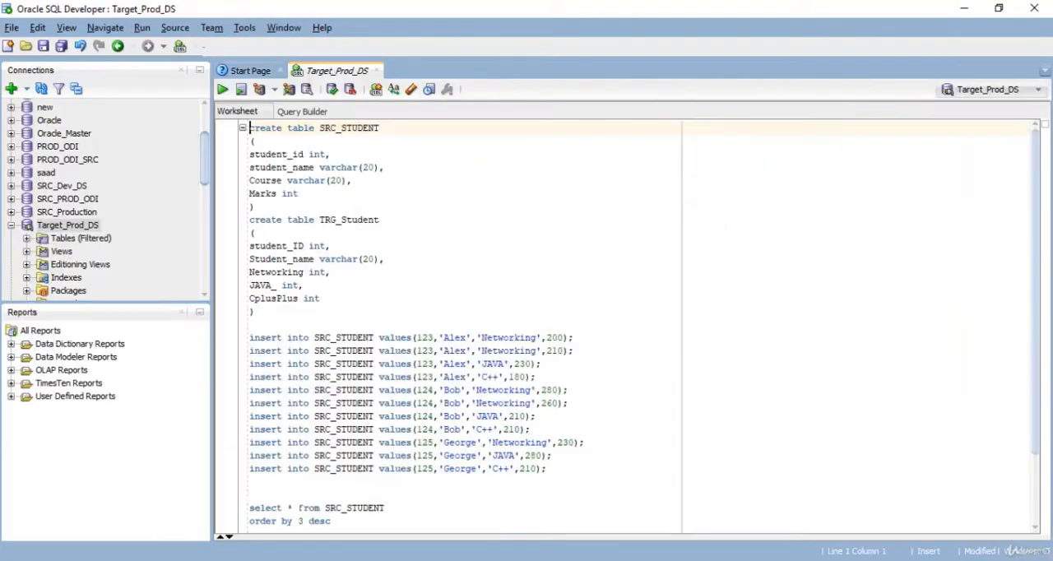
mouse_move(626, 560)
double_click(347, 129)
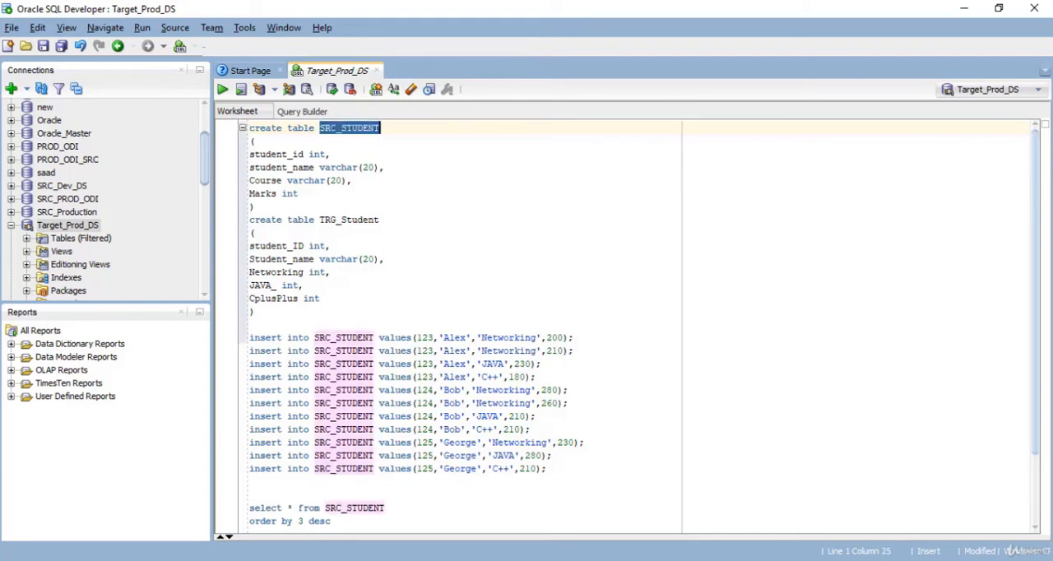
click(345, 128)
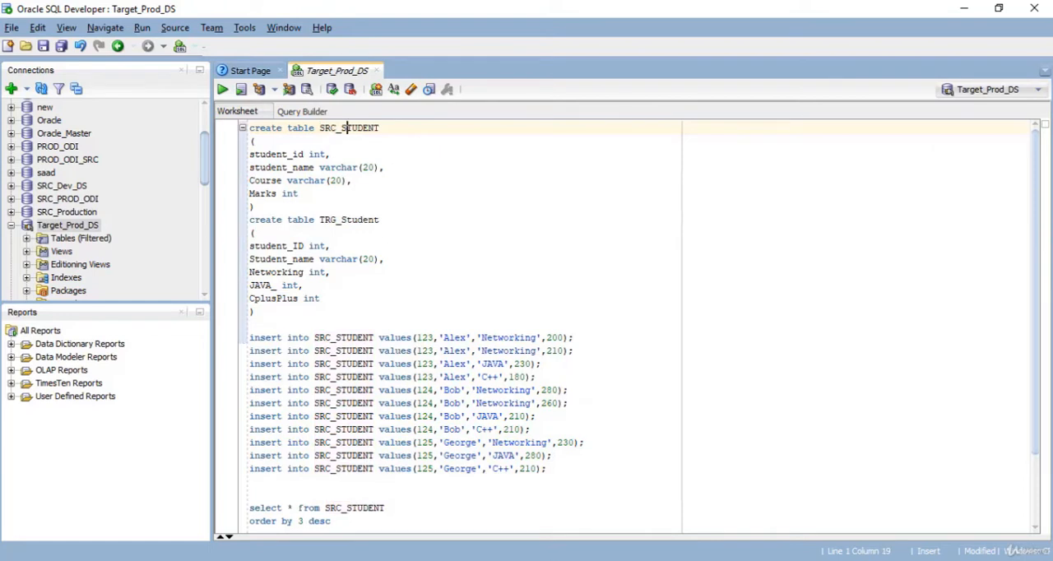
drag(256, 207, 249, 128)
click(223, 90)
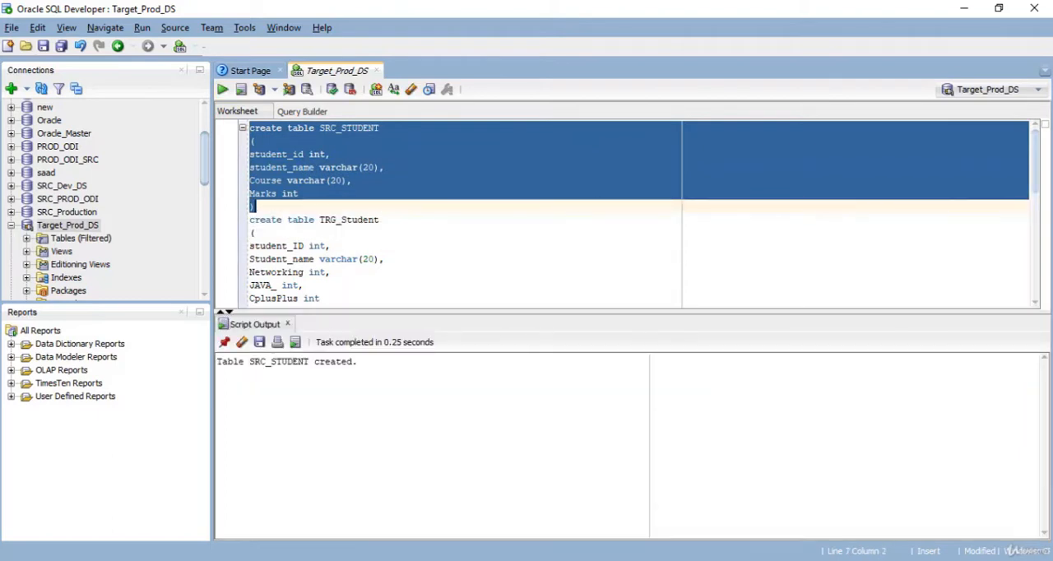
- Run the create table statement for TRG_Student with the Networking, JAVA_ and CplusPlus columns
key(Down)
key(Down)
key(Down)
key(Down)
key(Down)
key(Down)
key(Down)
key(Down)
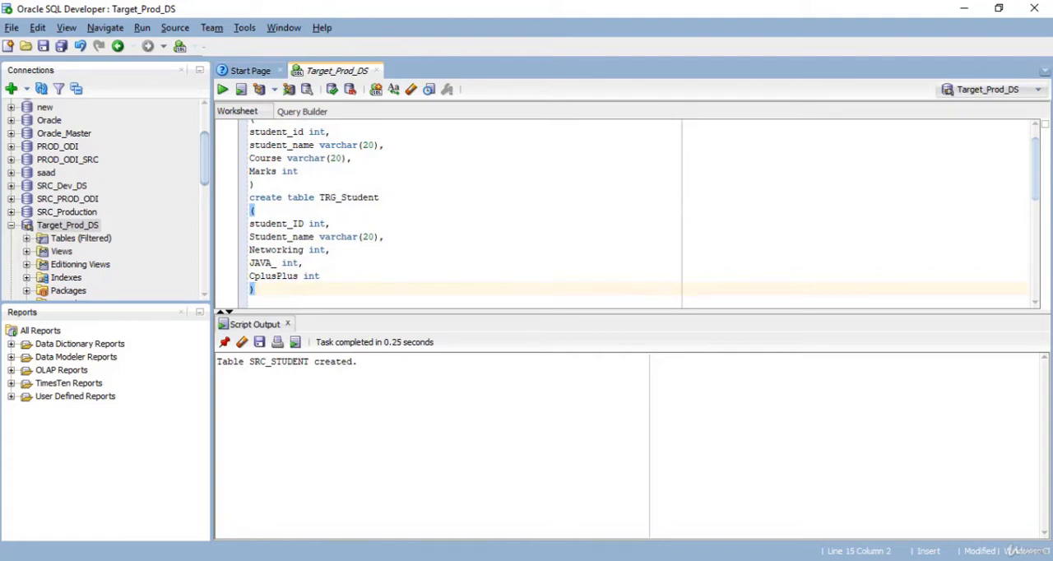
double_click(272, 249)
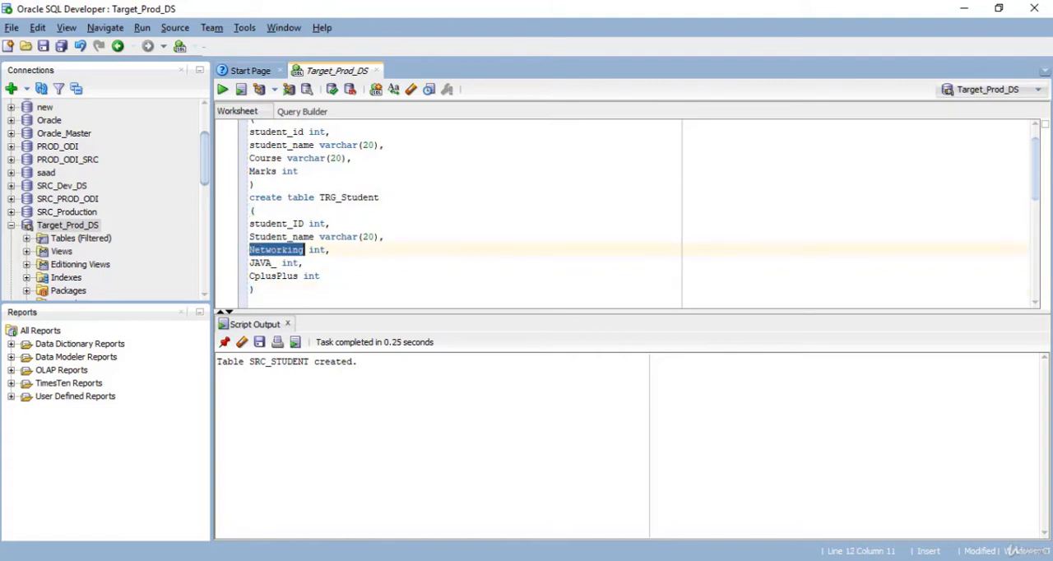
click(261, 263)
drag(256, 288, 249, 197)
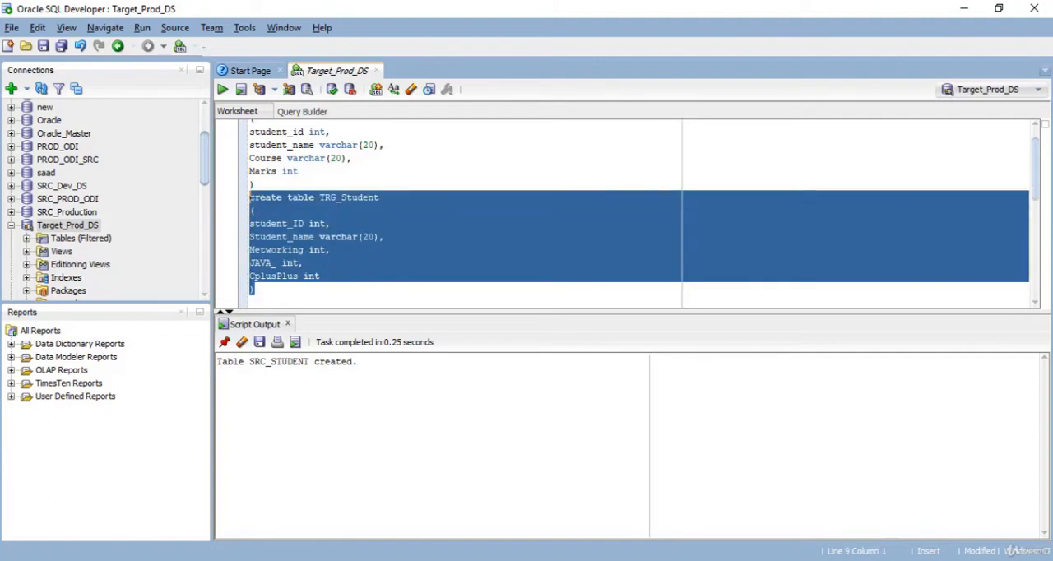
click(223, 88)
- Run all the insert statements for SRC_STUDENT and commit the inserted rows
click(250, 187)
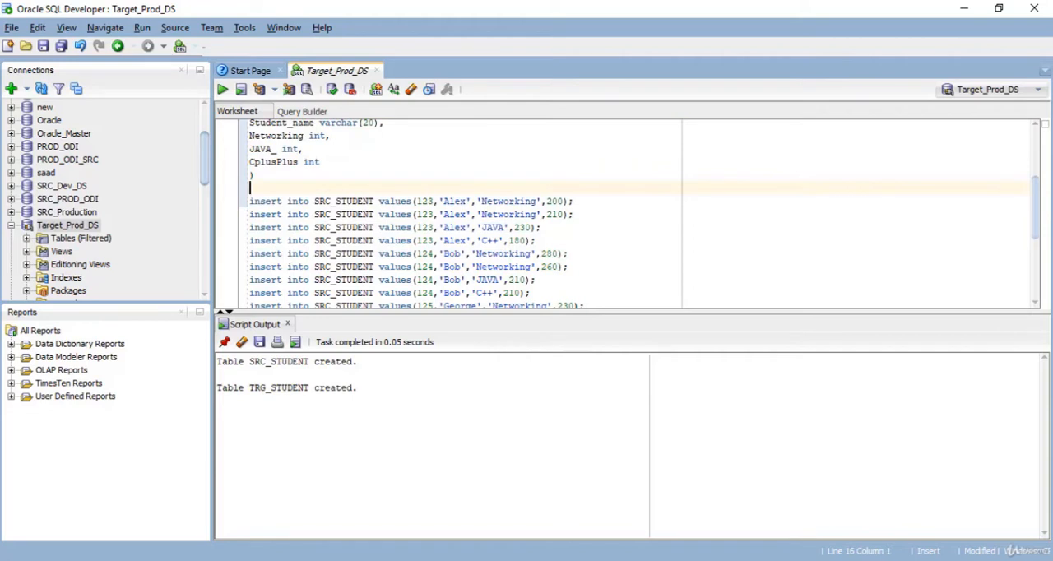
key(Down)
key(Down)
key(Down)
key(Down)
key(Down)
key(Down)
key(Down)
key(Down)
key(Down)
key(Down)
key(Down)
key(Down)
key(Down)
key(Down)
key(Down)
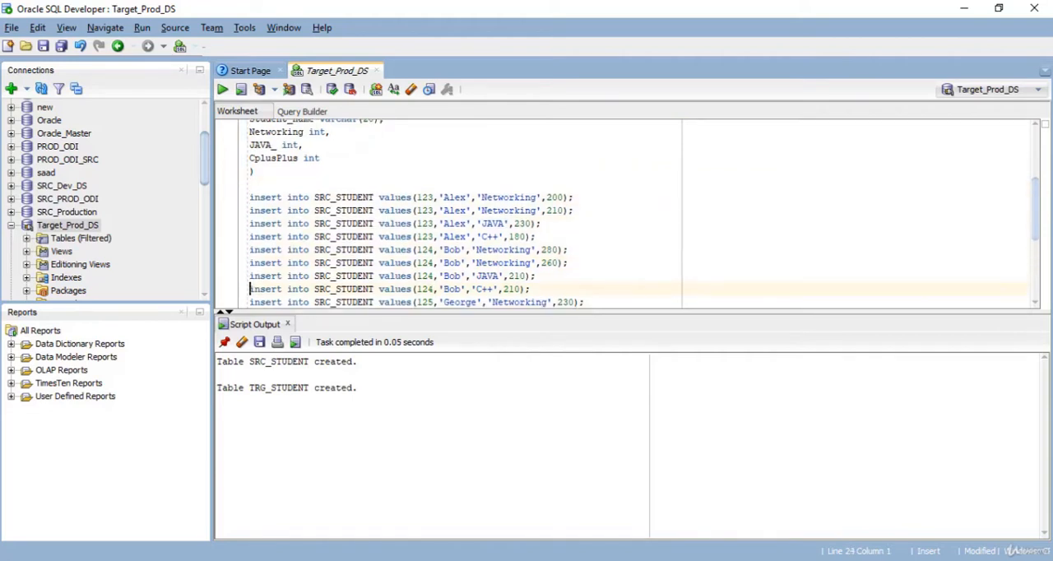
drag(547, 237, 251, 290)
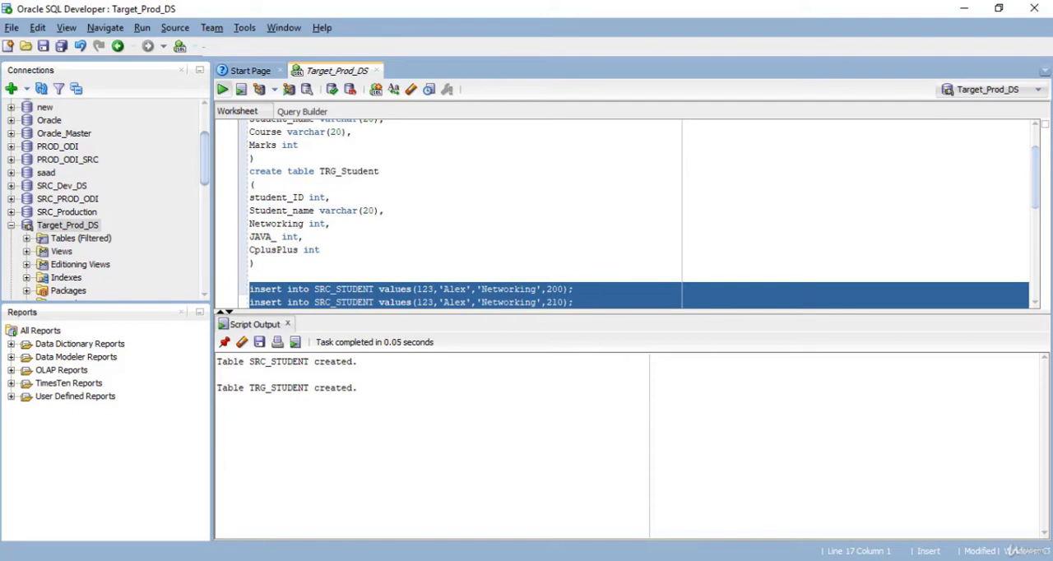
key(F5)
click(332, 88)
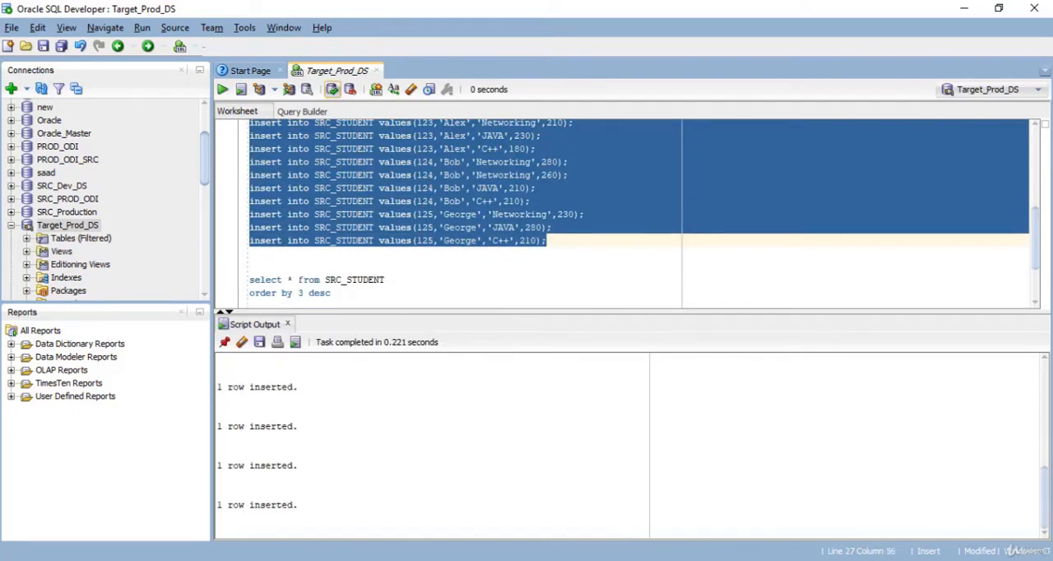
- Query all rows of SRC_STUDENT without the order by clause
drag(333, 293, 249, 277)
click(387, 276)
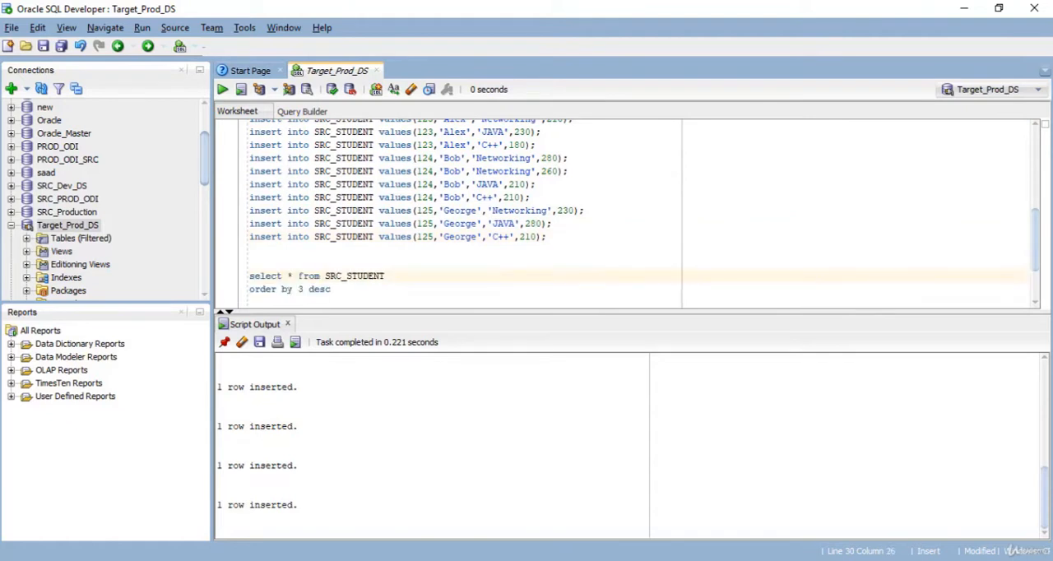
drag(386, 277, 249, 277)
click(223, 89)
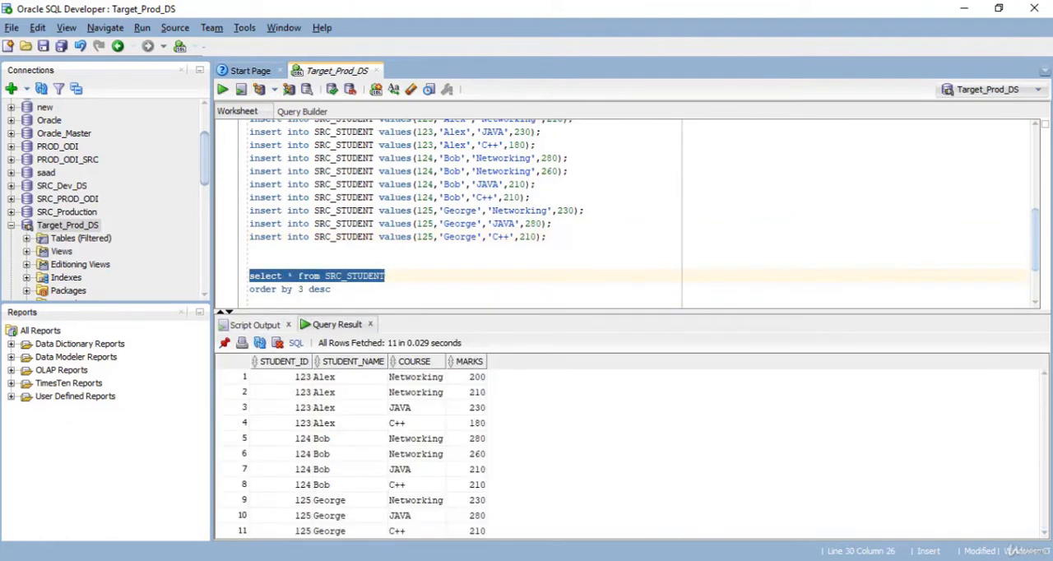
key(Down)
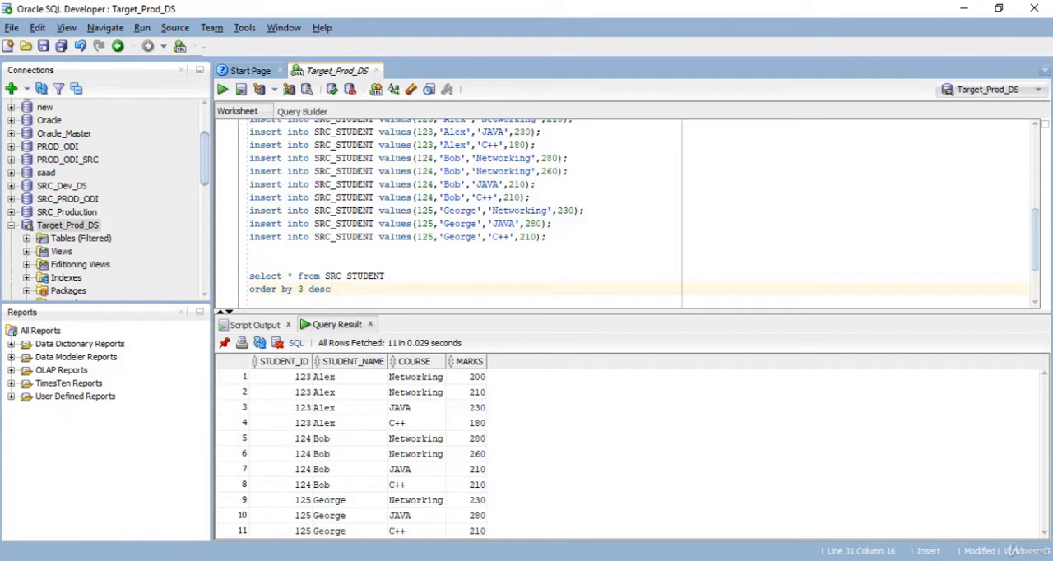
- Examine the first student's two Networking rows in the query result, comparing the student name, course and marks
click(416, 377)
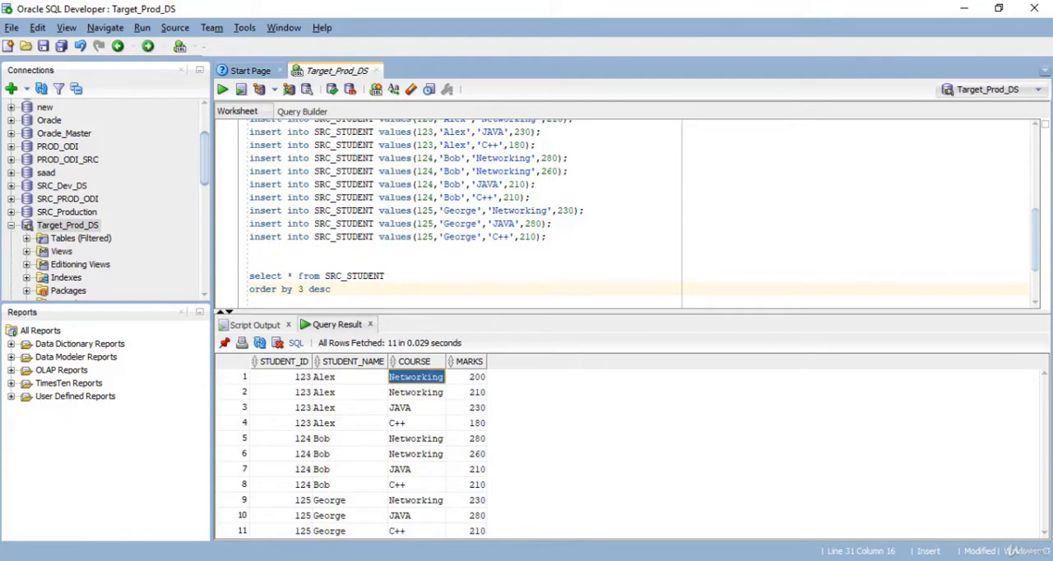
click(467, 376)
click(467, 392)
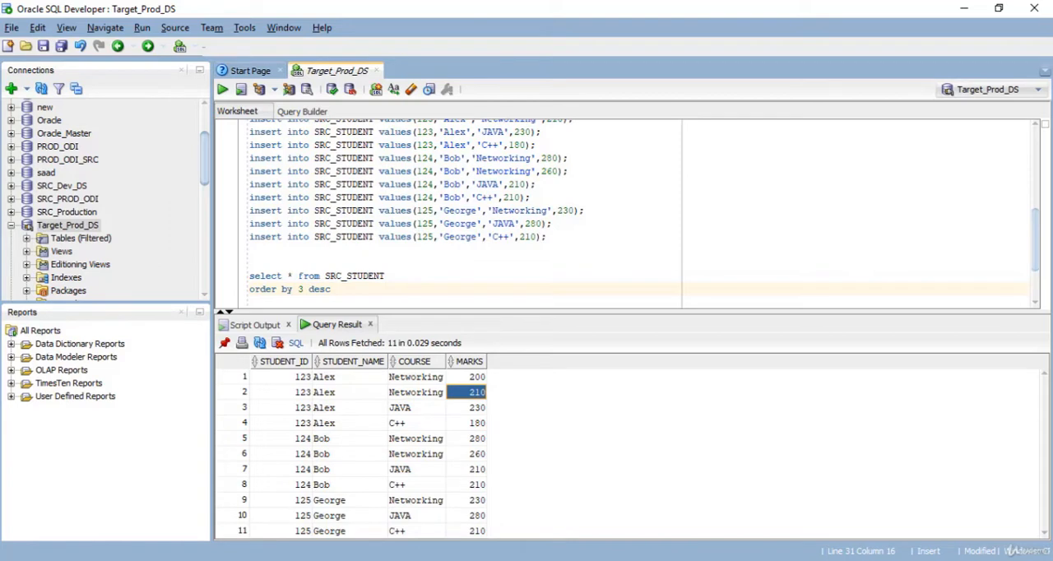
click(416, 393)
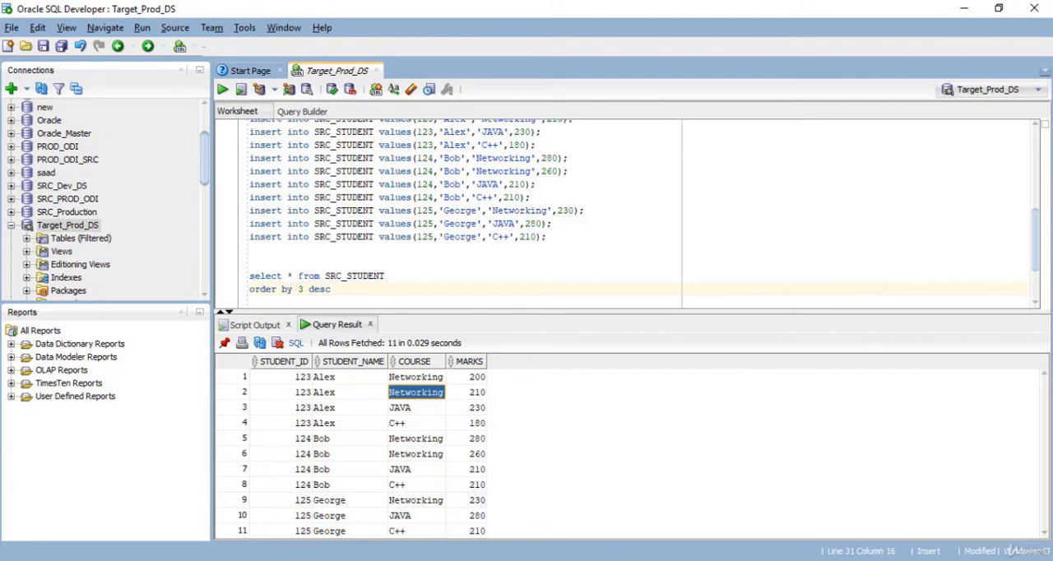
click(415, 377)
click(350, 377)
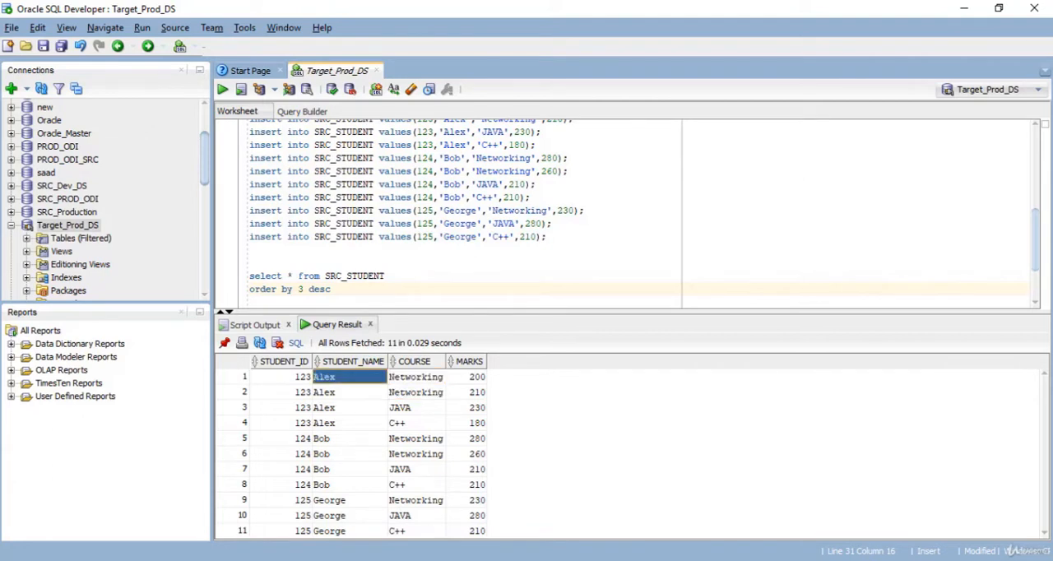
click(467, 377)
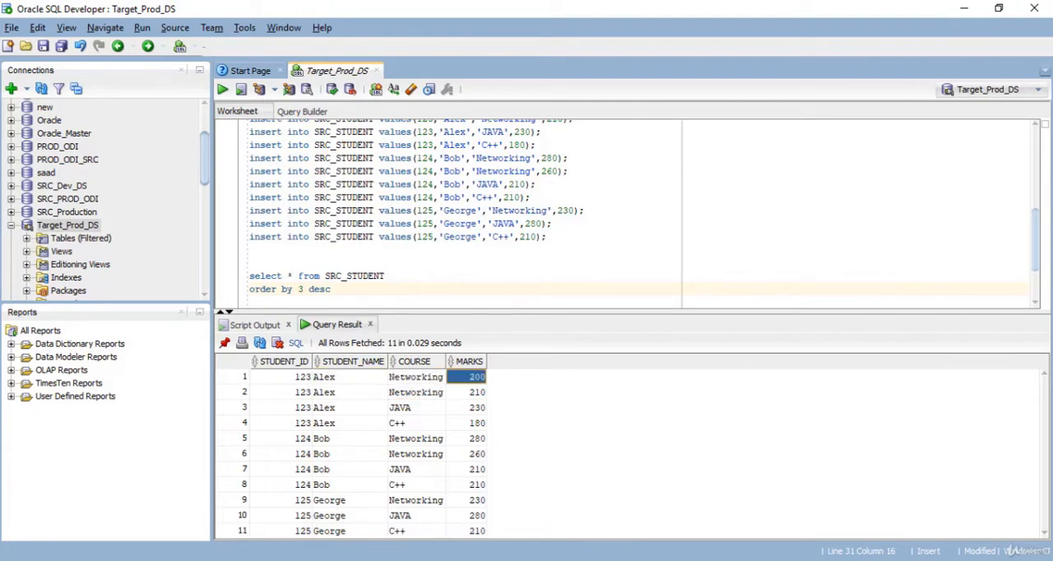
click(415, 392)
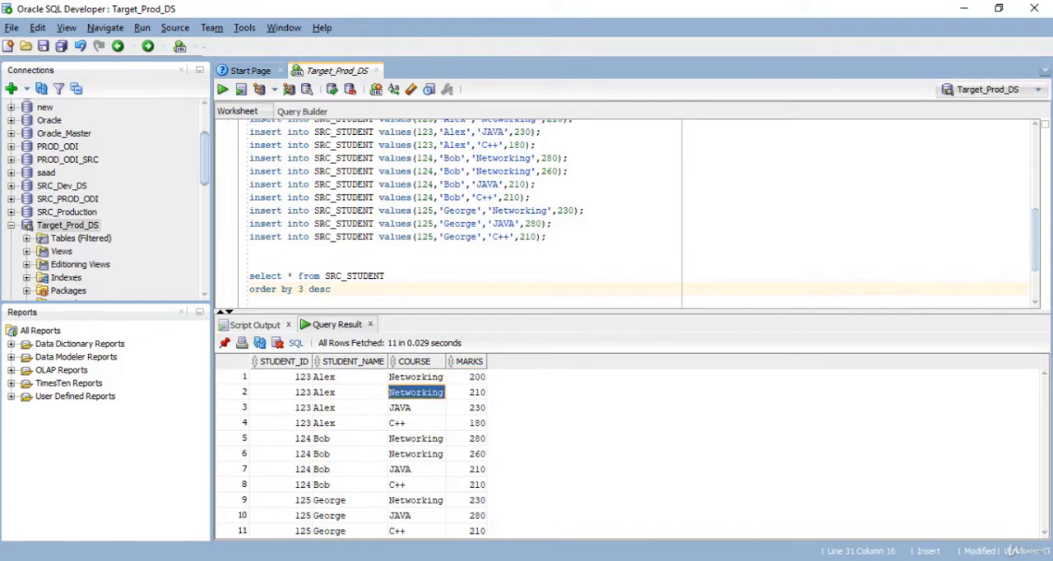
click(349, 392)
click(467, 393)
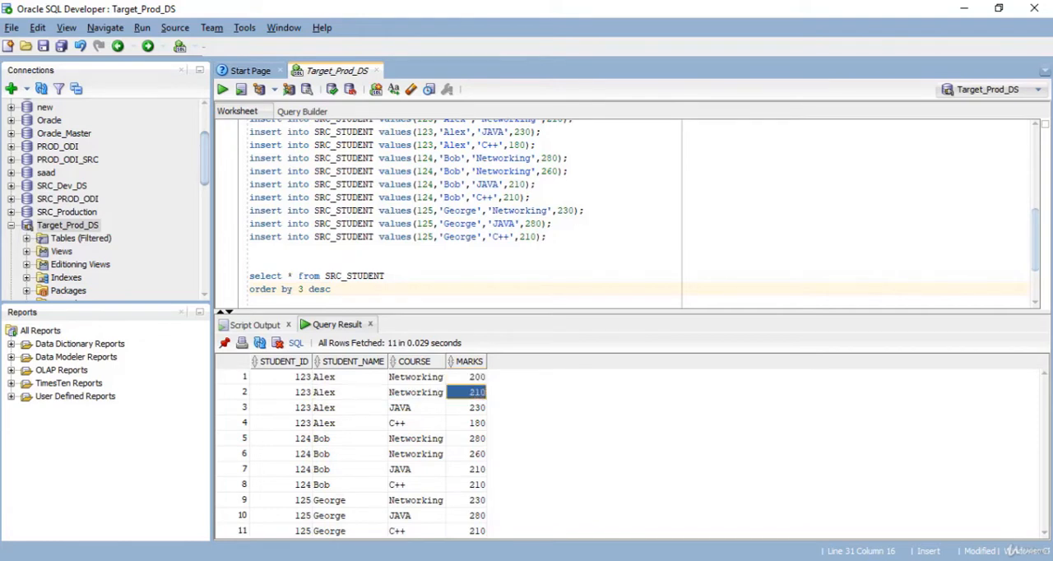
click(468, 377)
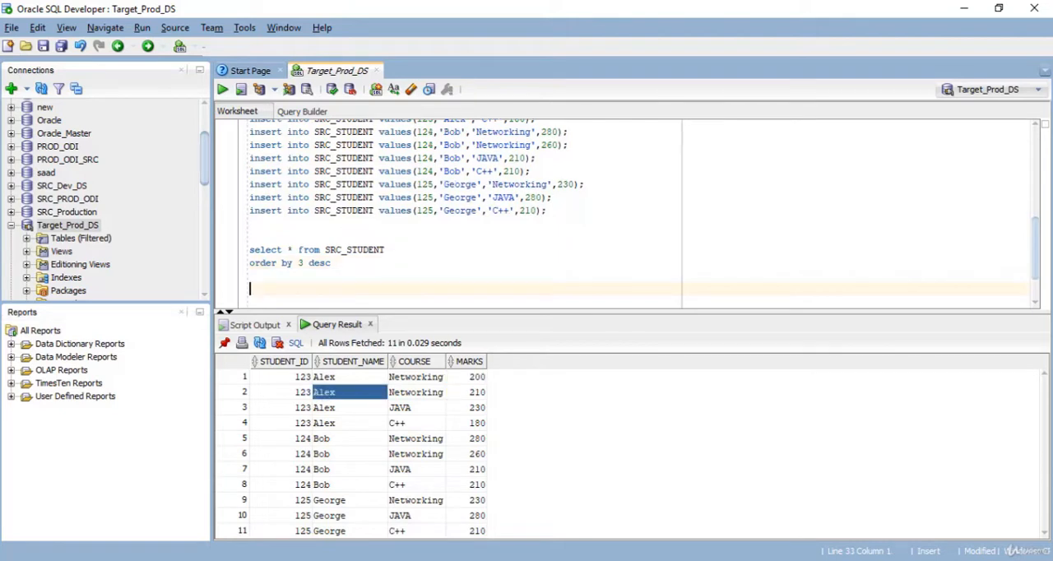
- Add a "select * from" line below the ordered SRC_STUDENT query and select the TRG_Student name in its create statement
text(select * from)
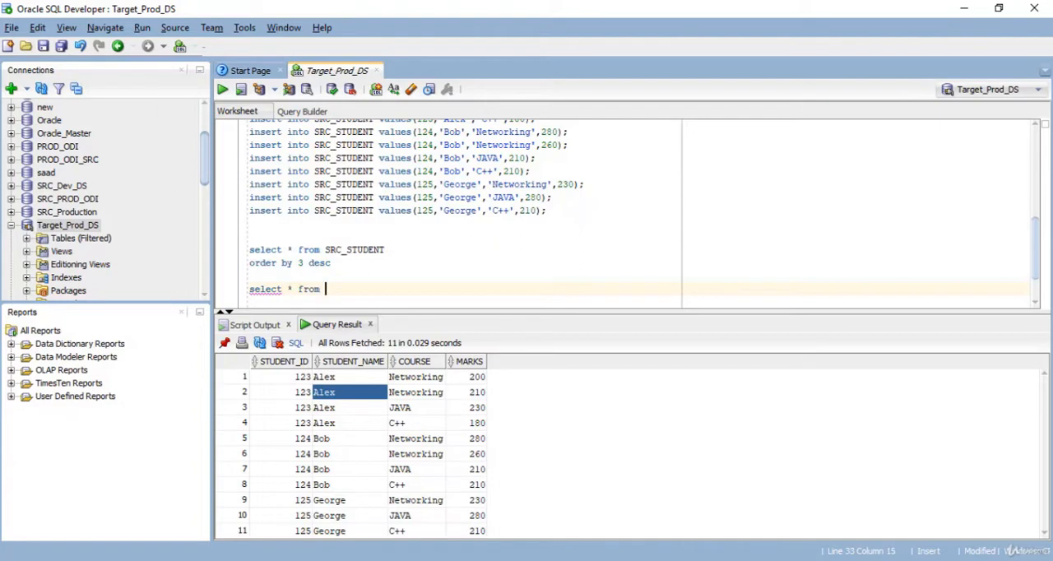
scroll(625, 214, up, 8)
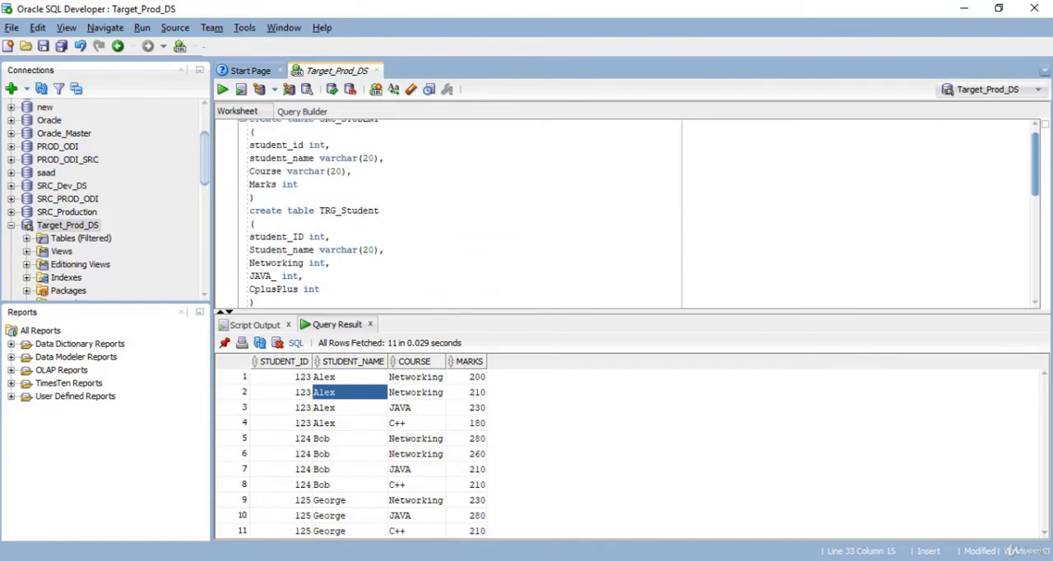
double_click(349, 210)
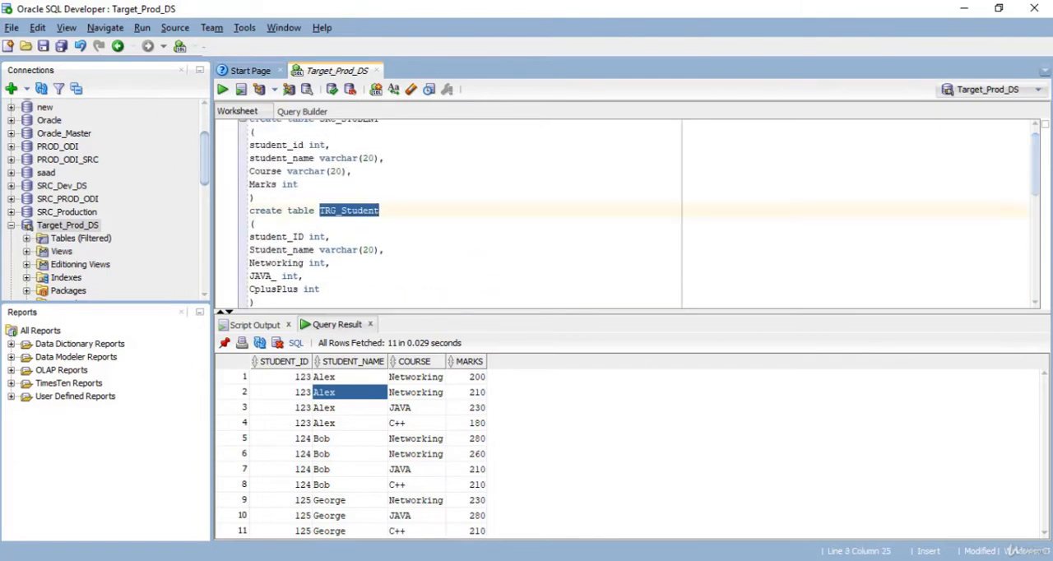
- Run the "select * from TRG_Student" query at the end of the worksheet
key(Down)
key(Down)
key(Down)
key(Down)
key(Down)
key(Down)
key(Down)
key(Down)
key(Down)
key(Down)
key(Down)
key(Down)
key(Down)
key(Down)
key(Down)
key(Down)
key(Down)
key(Down)
key(Down)
key(Down)
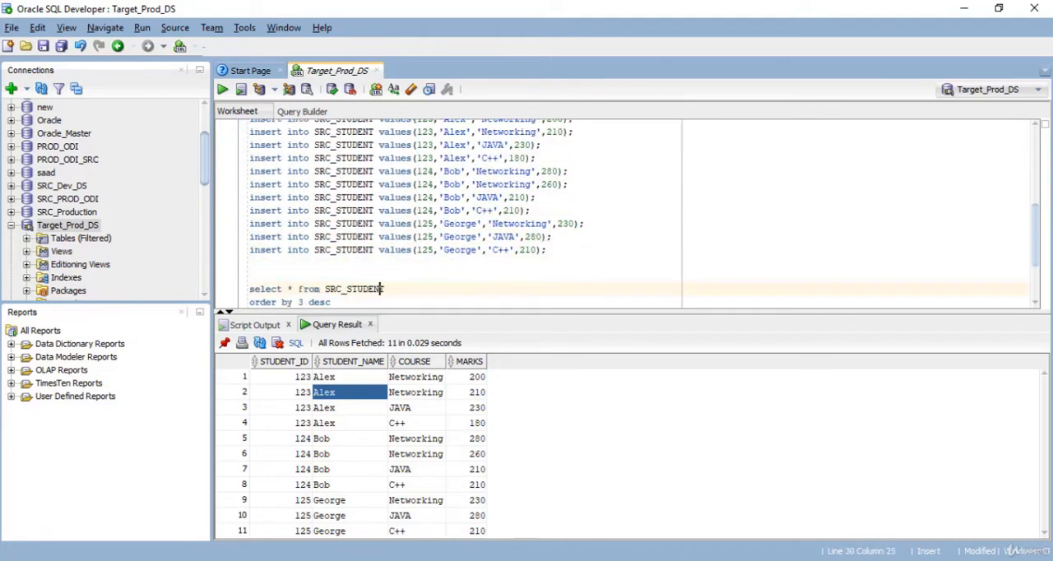
key(Down)
key(Down)
key(Down)
key(Down)
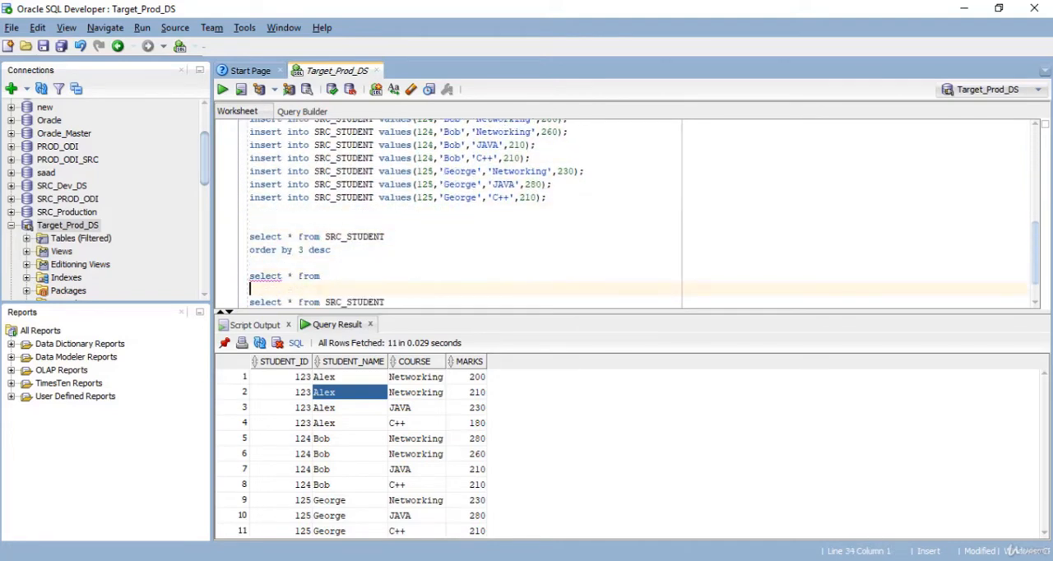
key(Down)
key(Down)
key(Down)
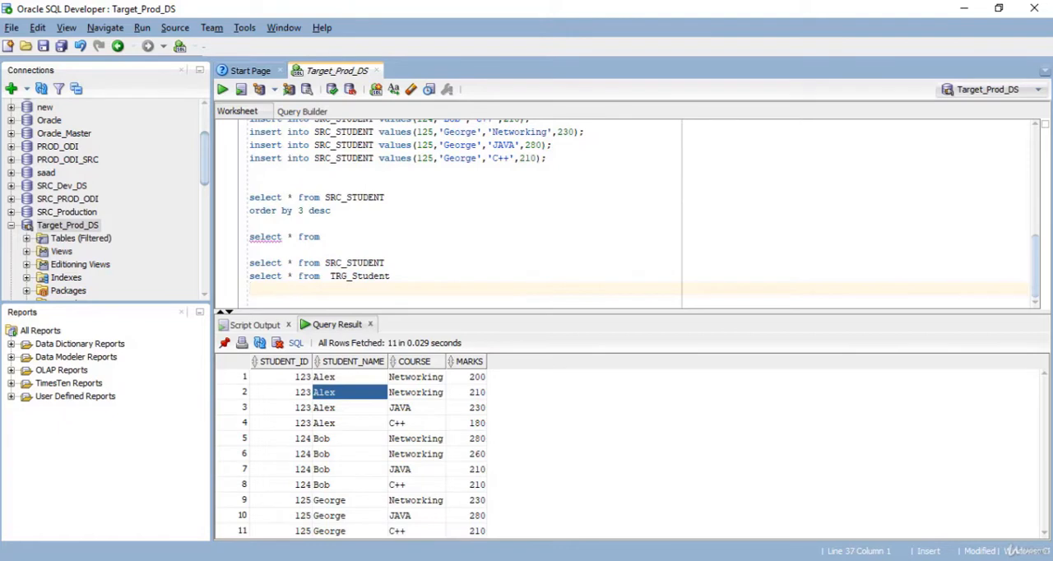
key(shift+Up)
key(ctrl+Return)
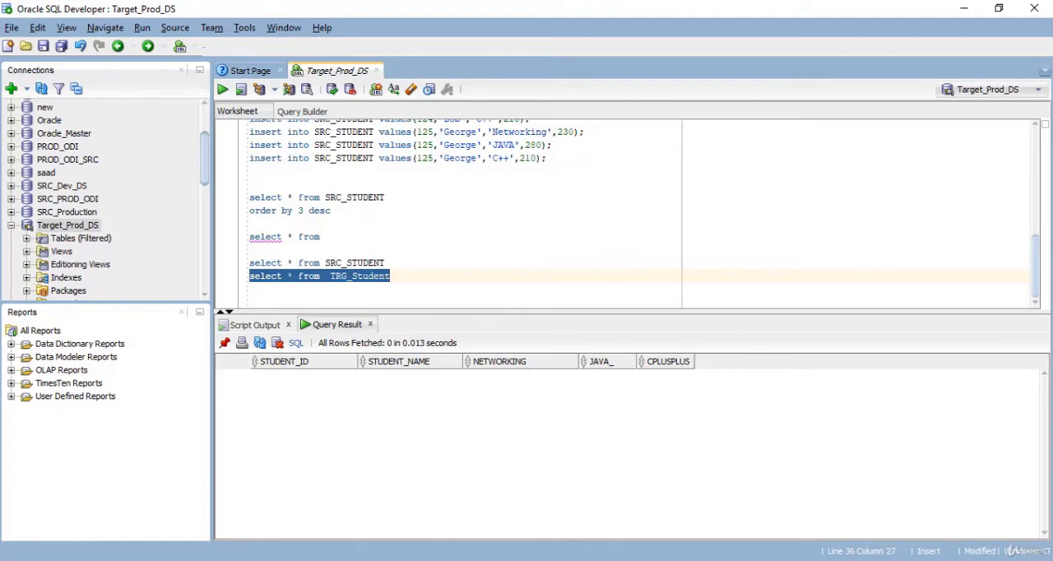
- Run the last SRC_STUDENT query and the TRG_Student query in turn to compare the source and target table structures
click(250, 288)
drag(385, 263, 250, 262)
click(223, 88)
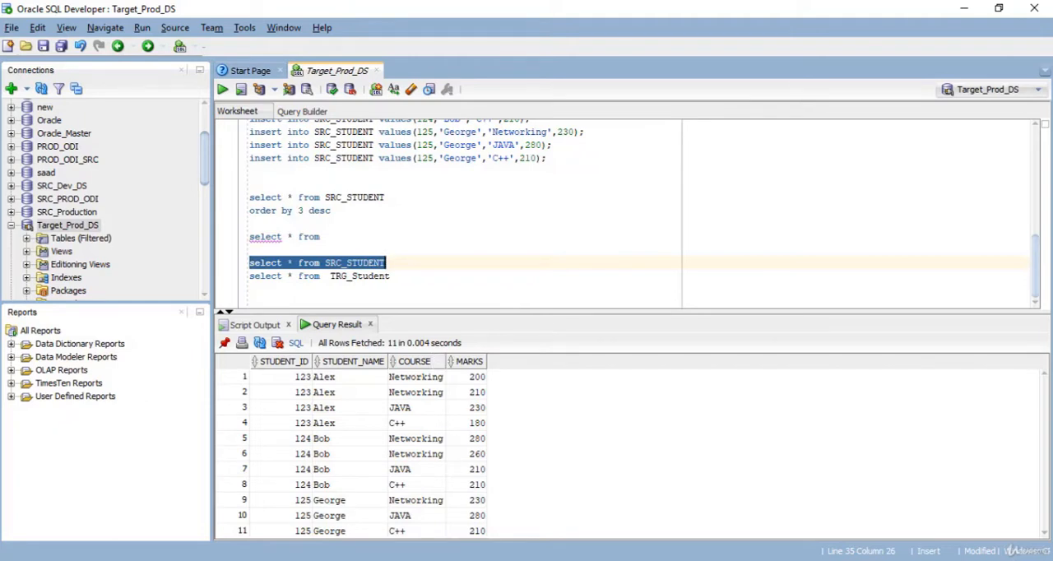
click(391, 276)
drag(392, 277, 250, 277)
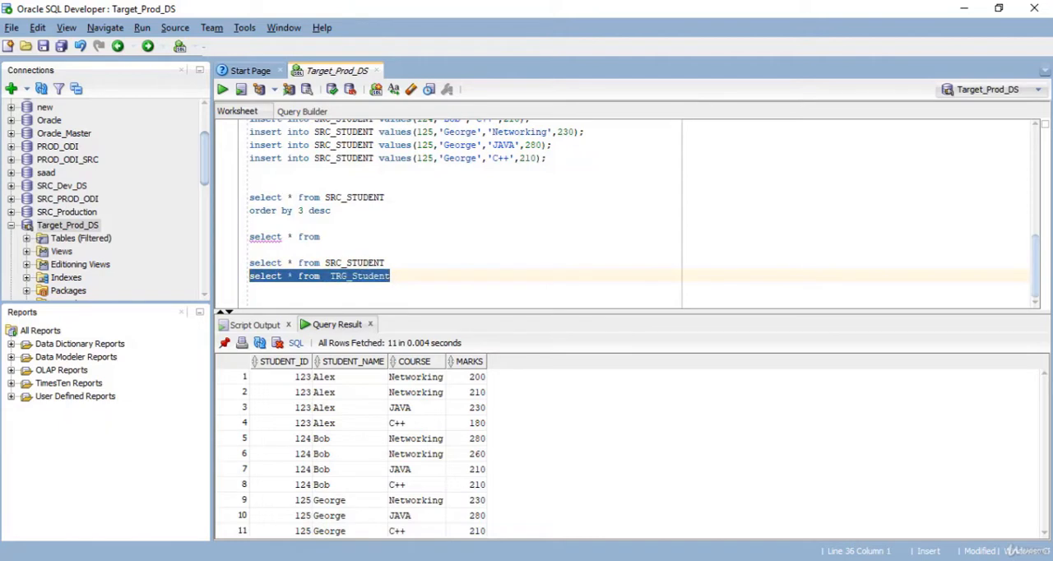
key(ctrl+Return)
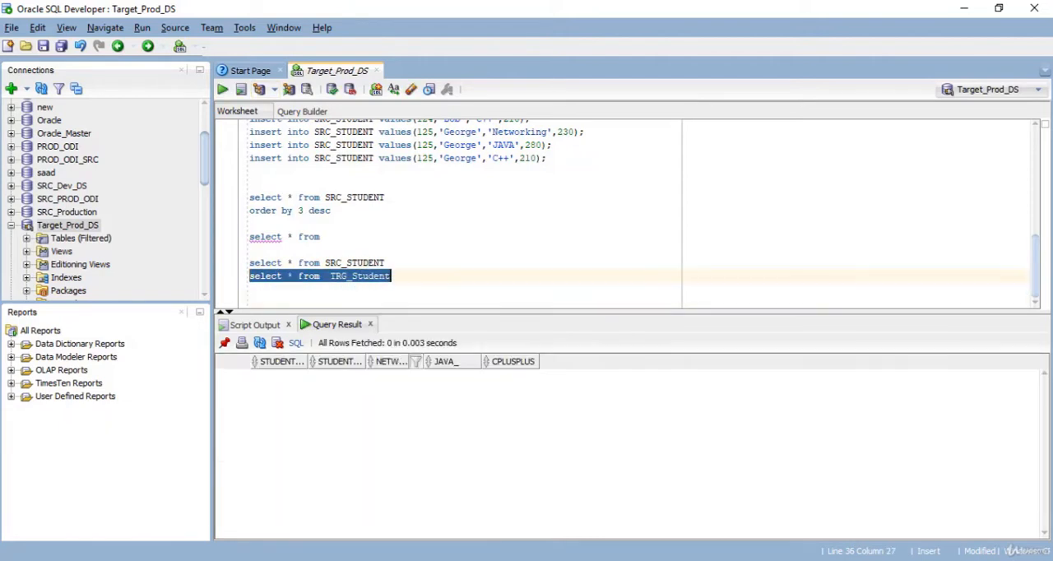
click(250, 223)
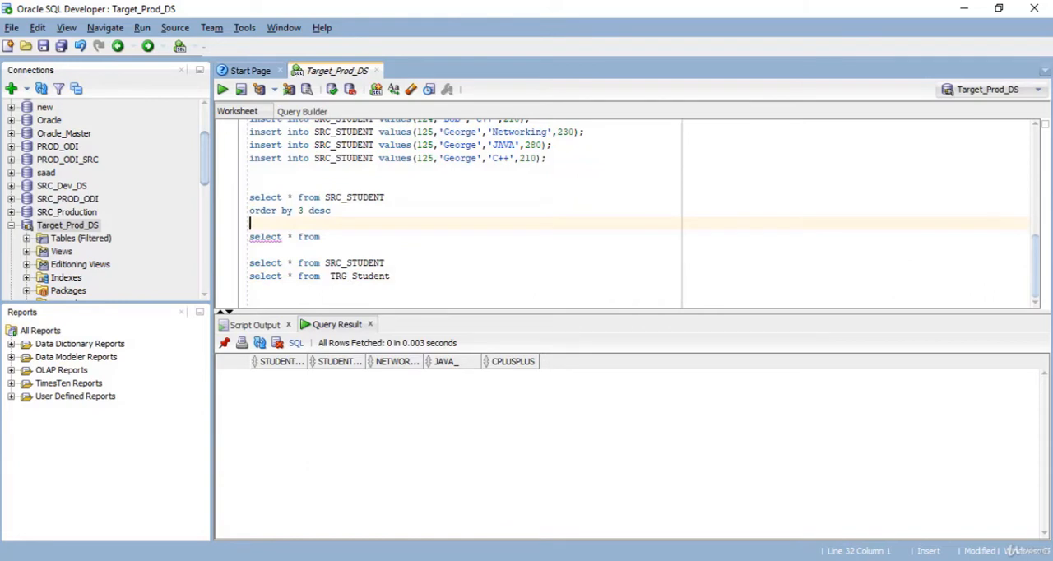
- Switch to Oracle Data Integrator Studio and expand the list of models in the Designer
key(alt+Tab)
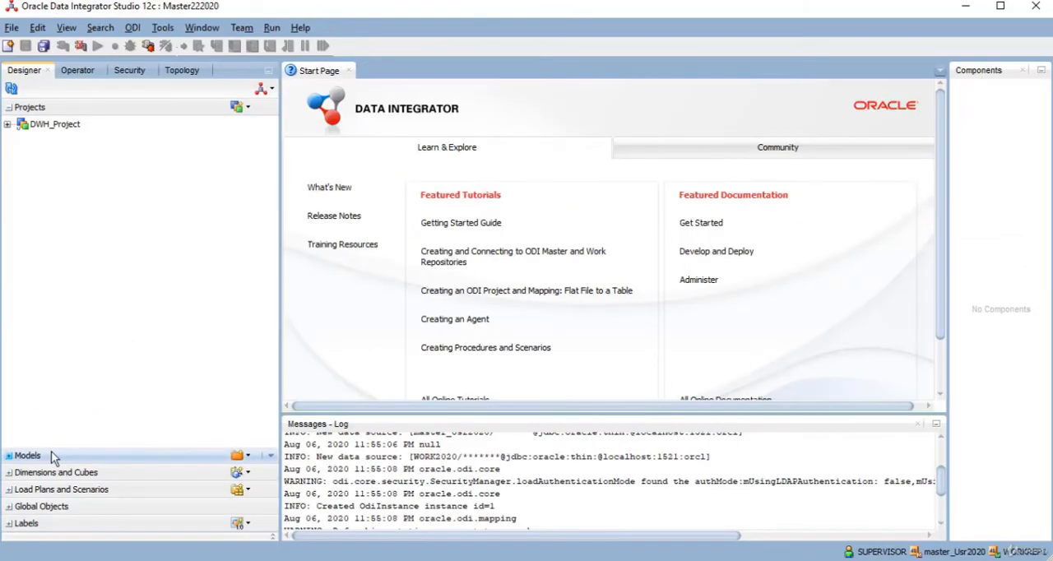
click(51, 453)
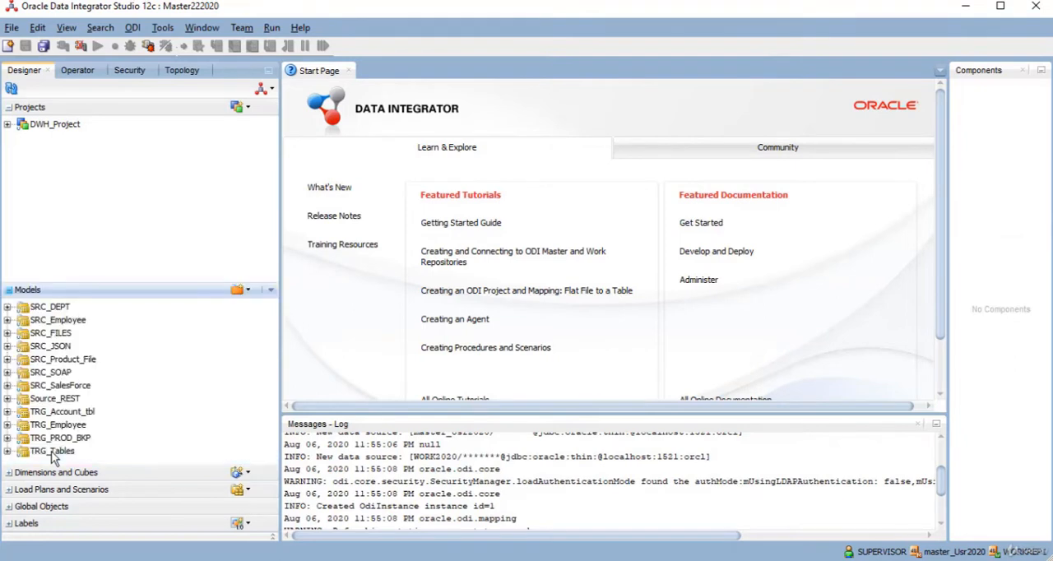
- Create a new model and name it SRC_TABLE
click(242, 290)
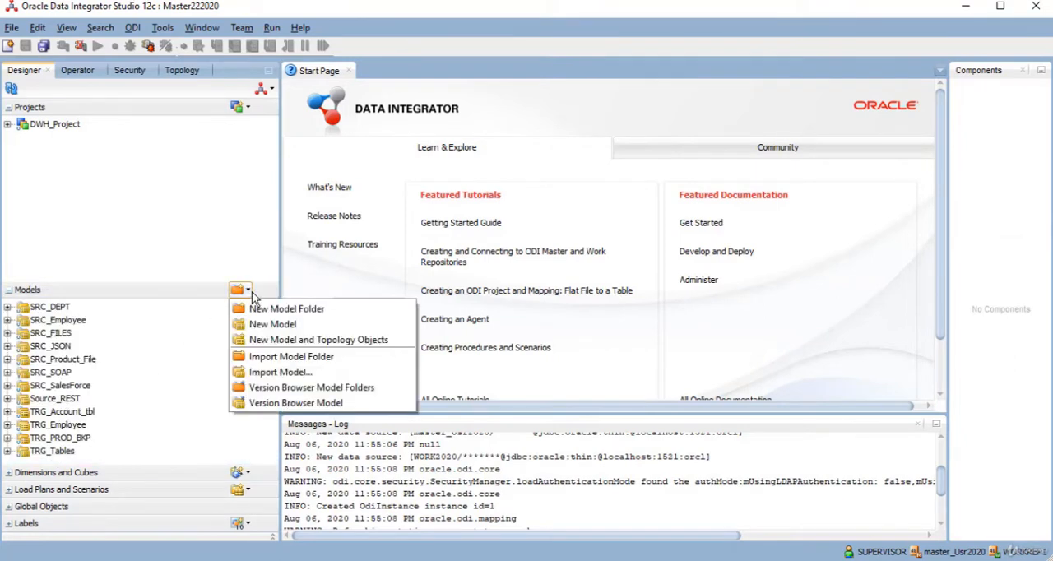
click(289, 328)
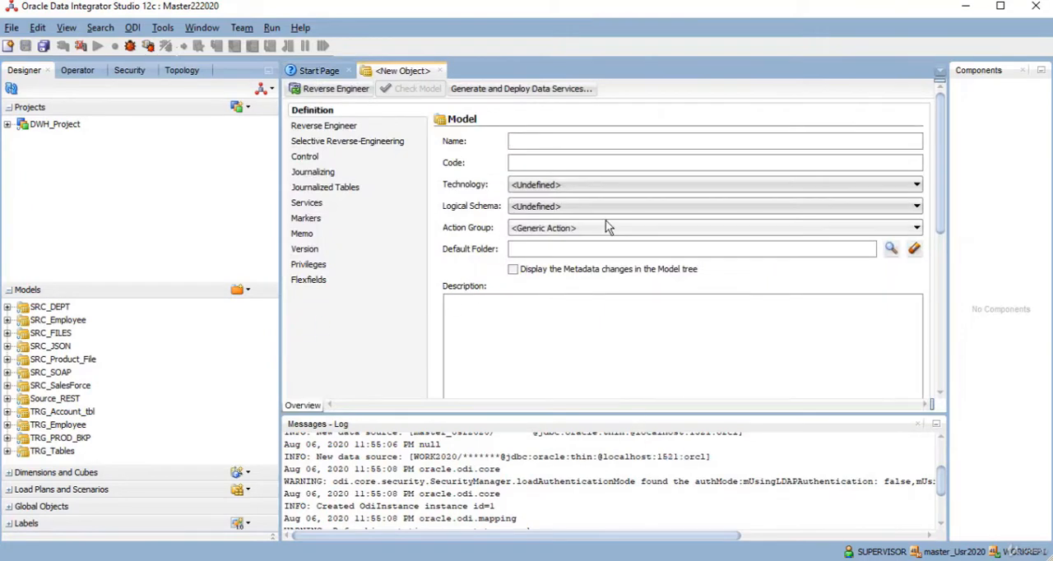
text(SRC_)
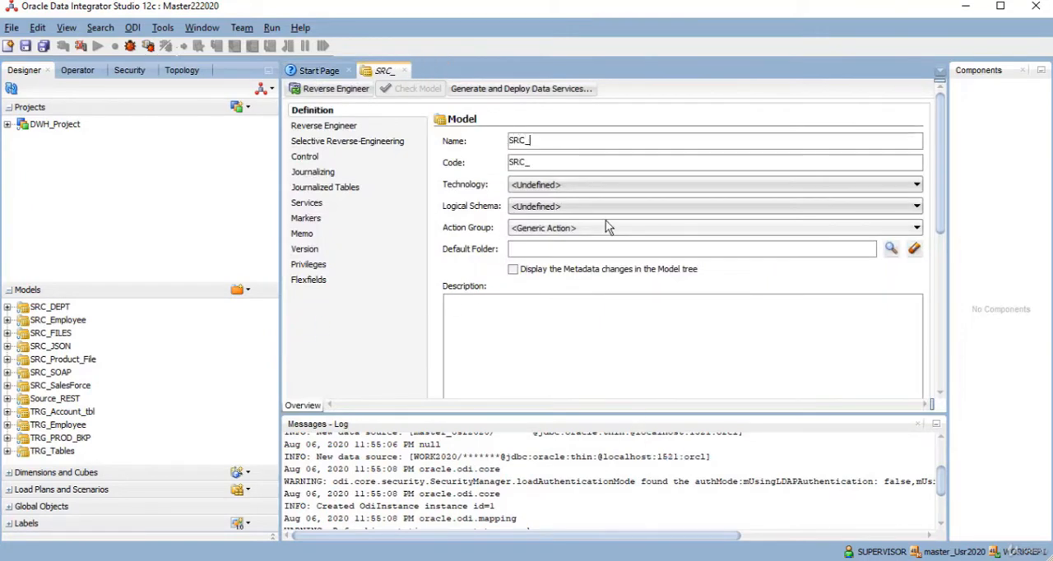
key(BackSpace)
key(BackSpace)
key(BackSpace)
key(BackSpace)
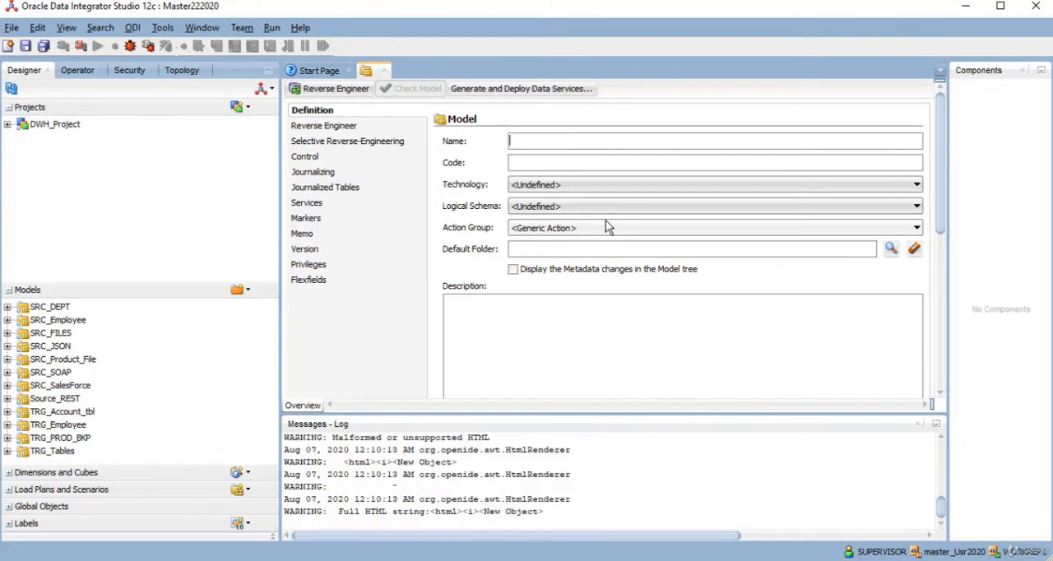
text(SRC_)
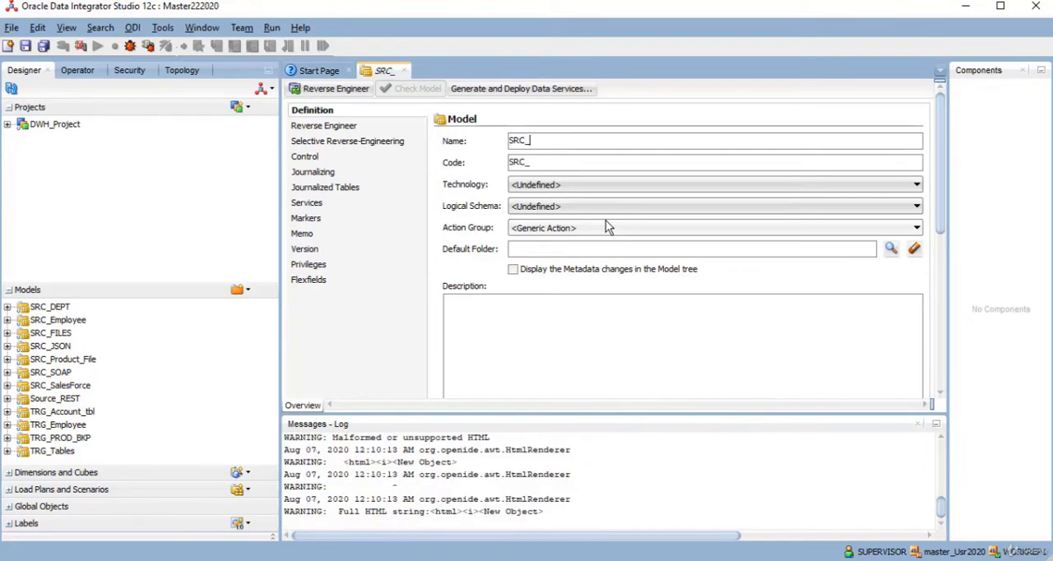
text(TABLE)
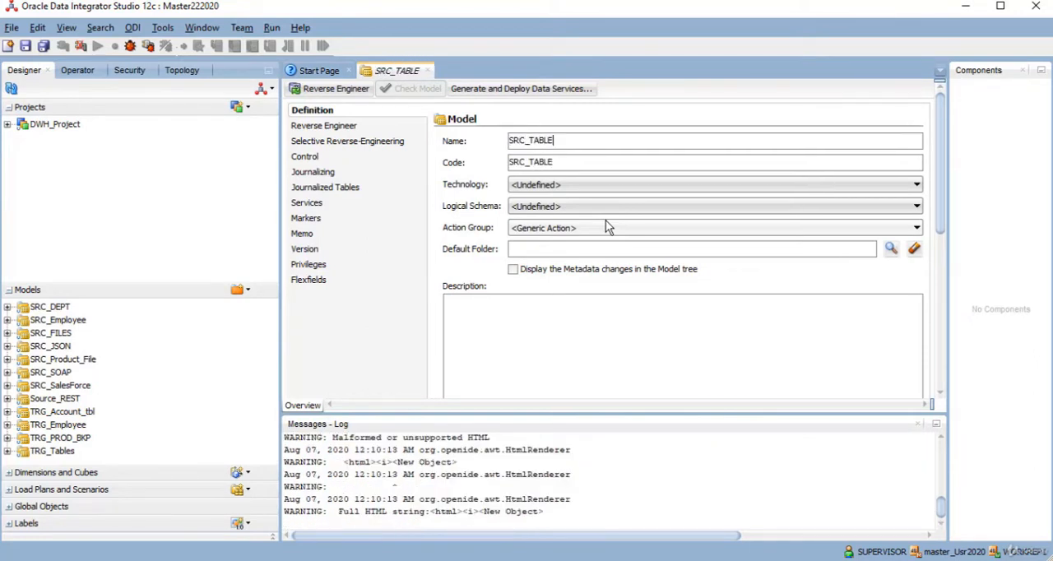
- Set the SRC_TABLE model's technology to Oracle and its logical schema to TRG_Prod_LS
click(579, 185)
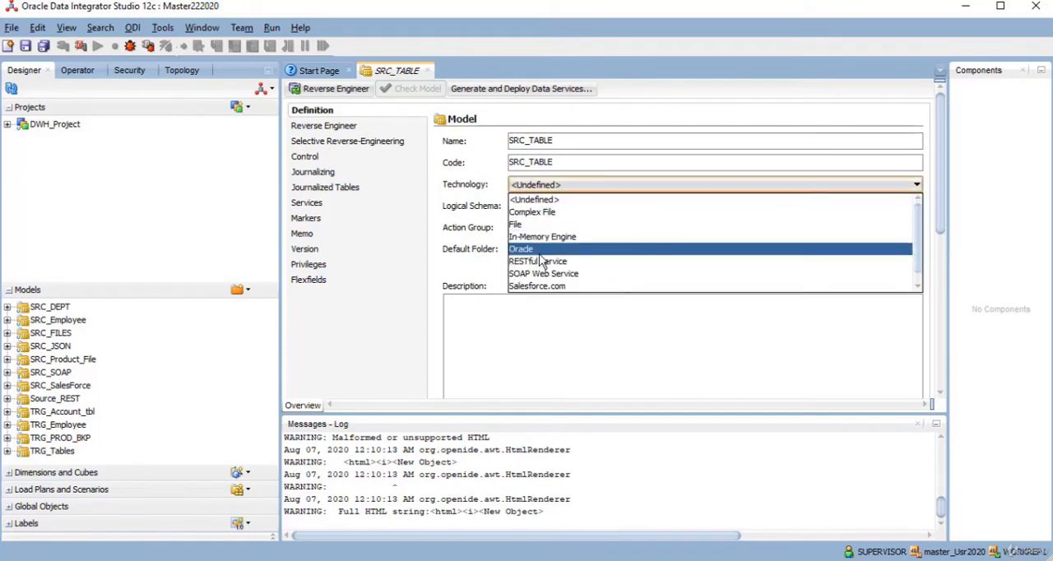
click(539, 249)
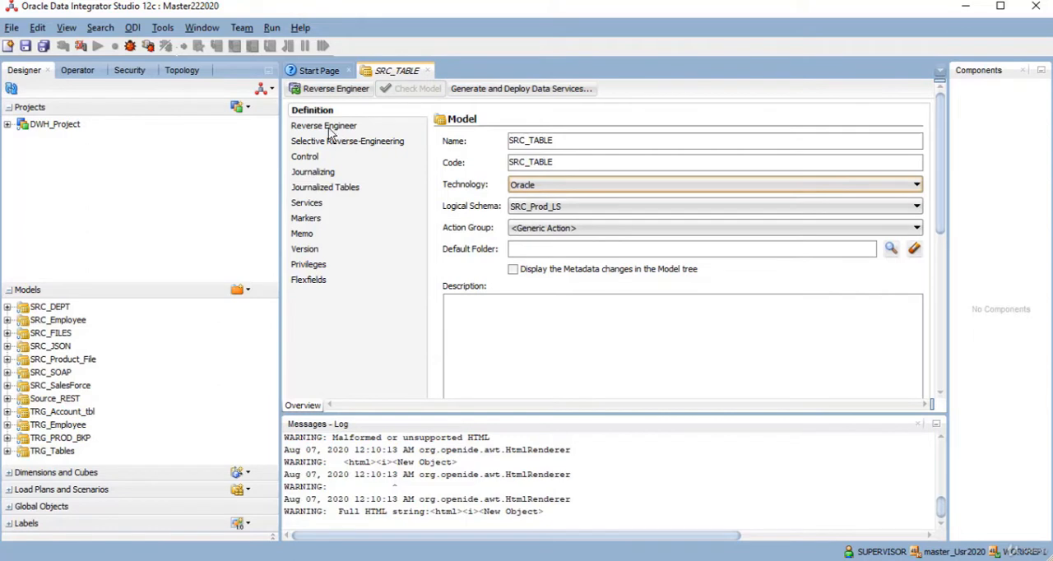
click(596, 203)
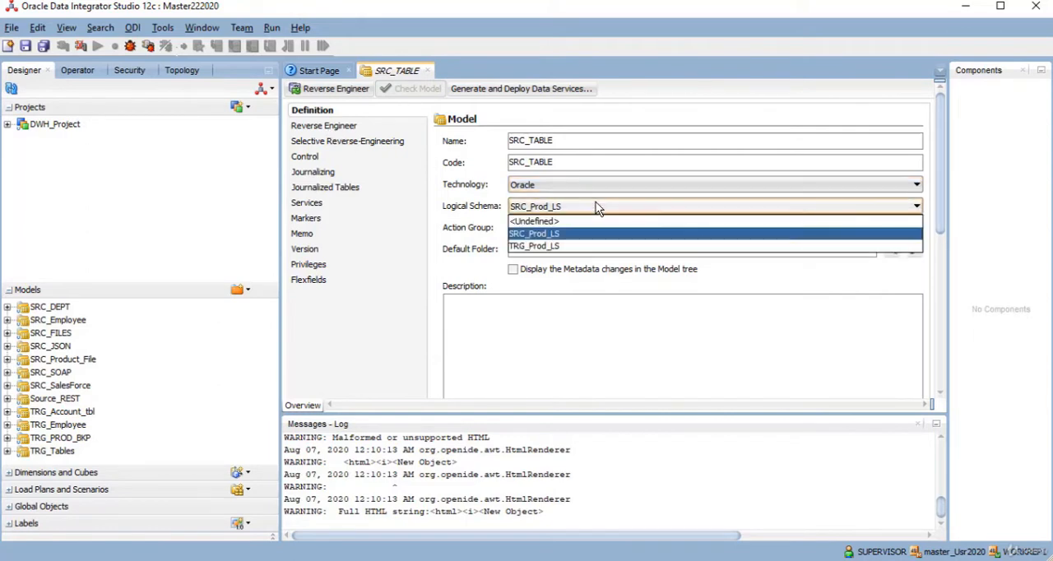
click(542, 247)
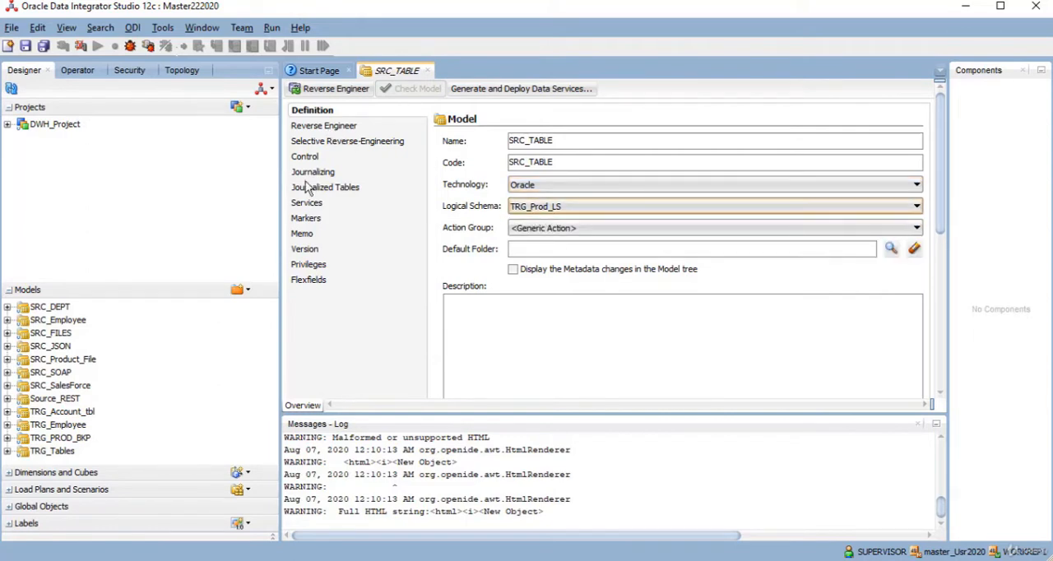
- Copy the SRC_STUDENT table name from the SQL Developer worksheet and enter it as the mask in the model's Reverse Engineer settings
click(361, 132)
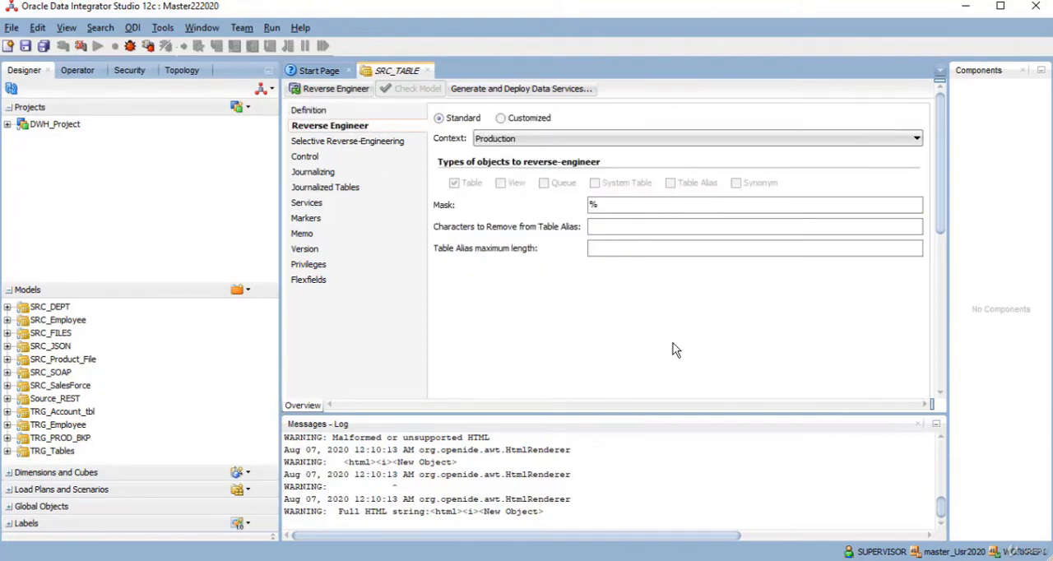
click(627, 559)
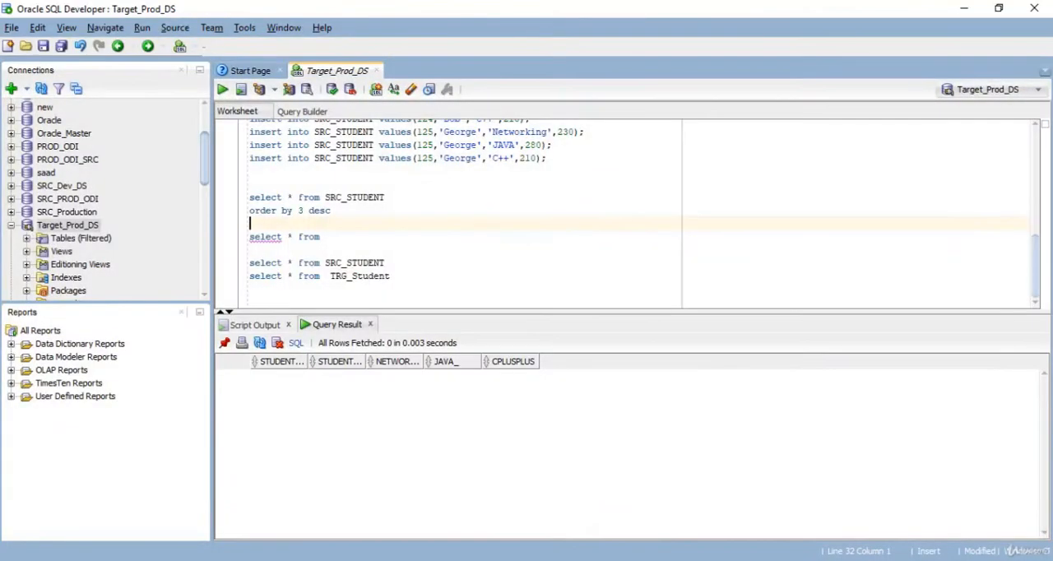
click(346, 264)
double_click(346, 263)
key(ctrl+c)
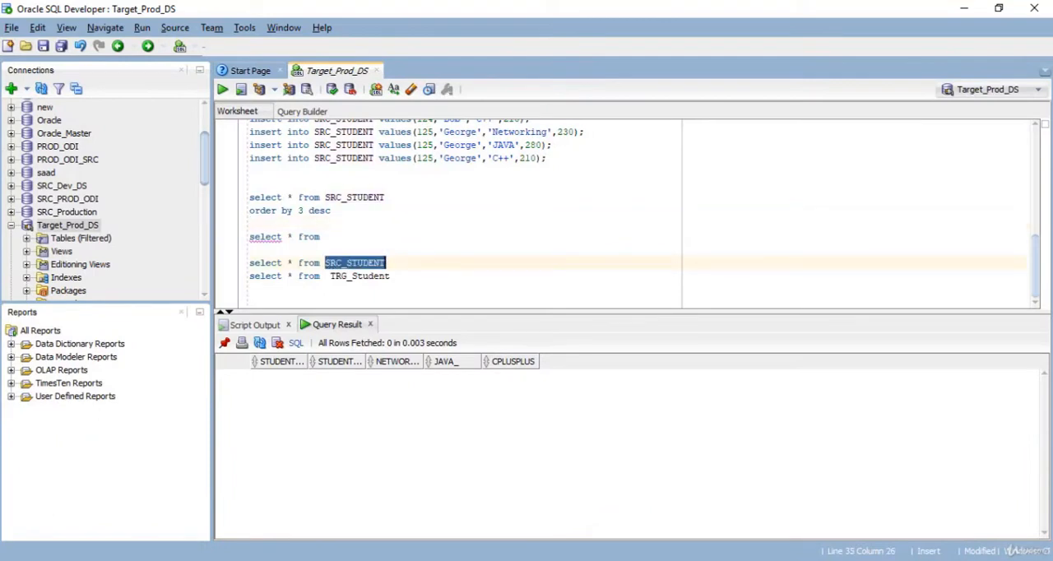
key(alt+Tab)
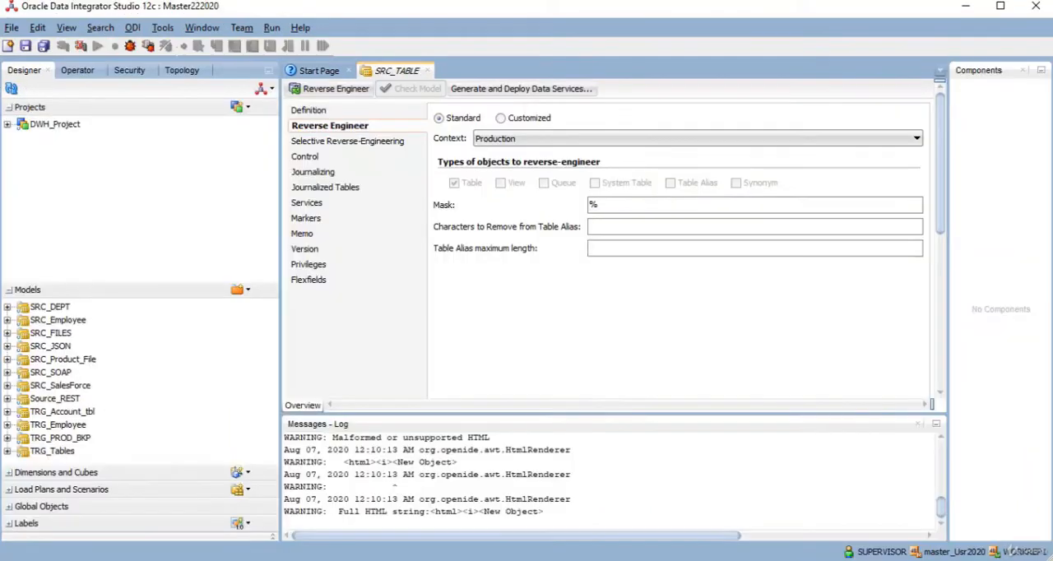
double_click(609, 207)
key(BackSpace)
key(ctrl+v)
click(610, 227)
key(BackSpace)
key(BackSpace)
key(BackSpace)
- Enable selective reverse-engineering for new and existing datastores and list the objects to reverse engineer
click(358, 143)
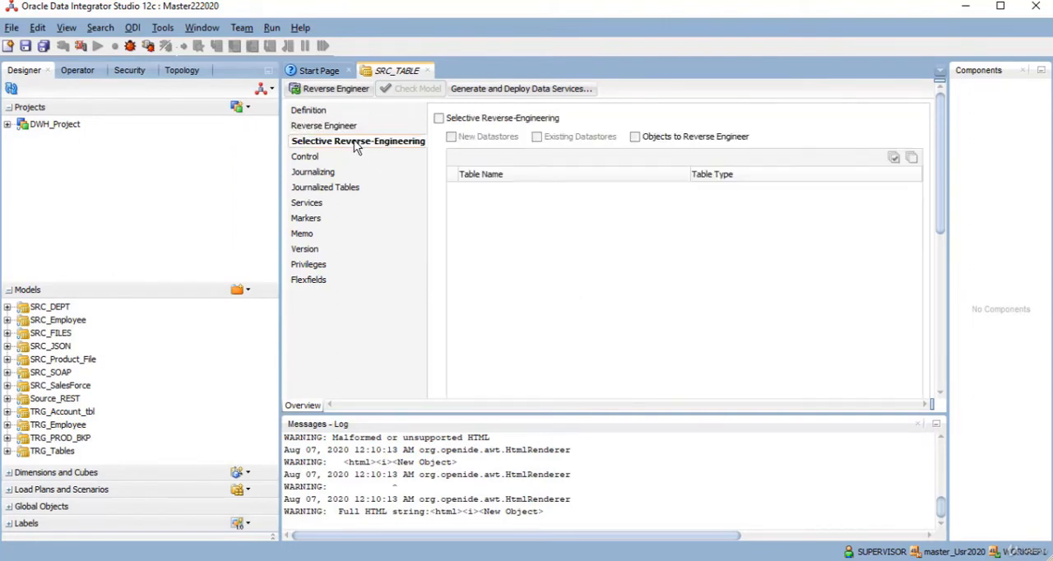
click(439, 119)
click(537, 137)
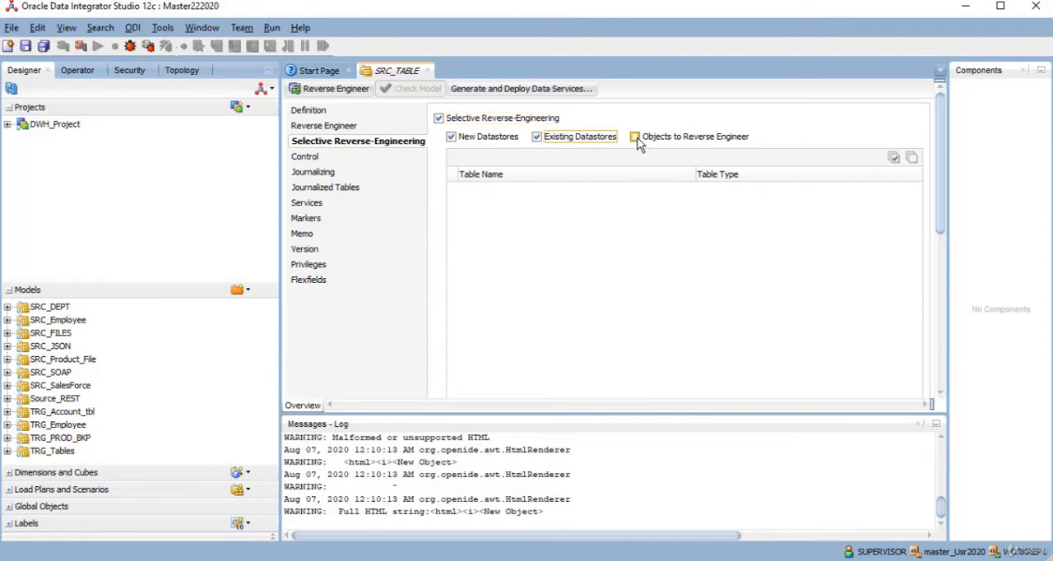
click(635, 138)
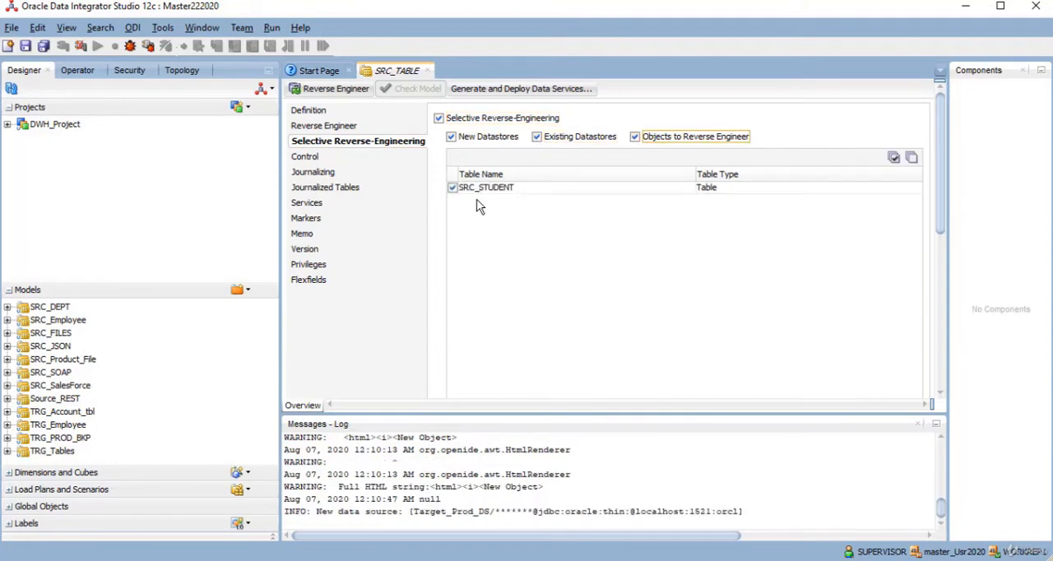
- Reverse engineer the SRC_STUDENT table into the SRC_TABLE model, agreeing to save it, and close the model
click(331, 88)
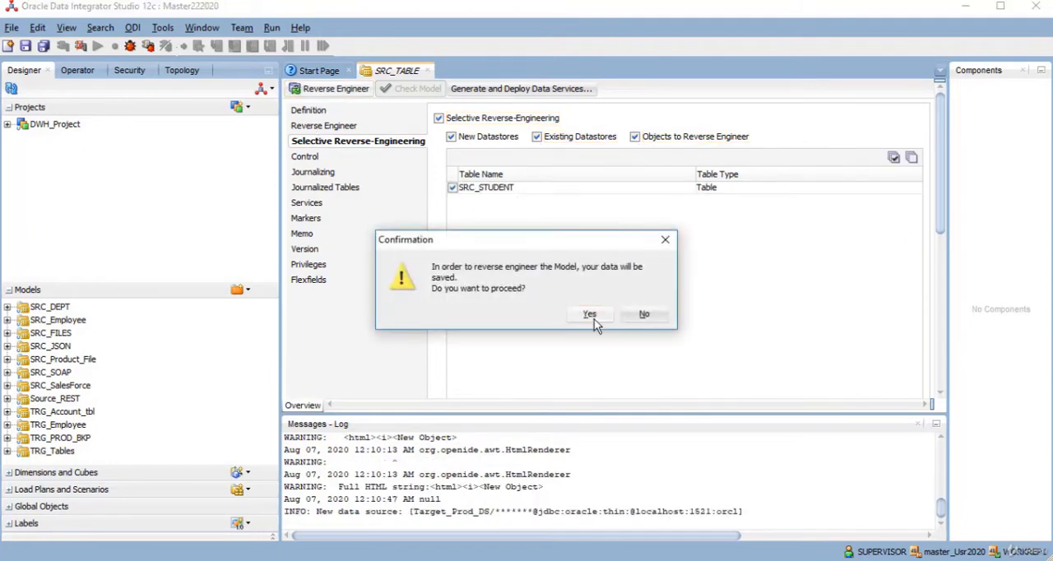
click(590, 314)
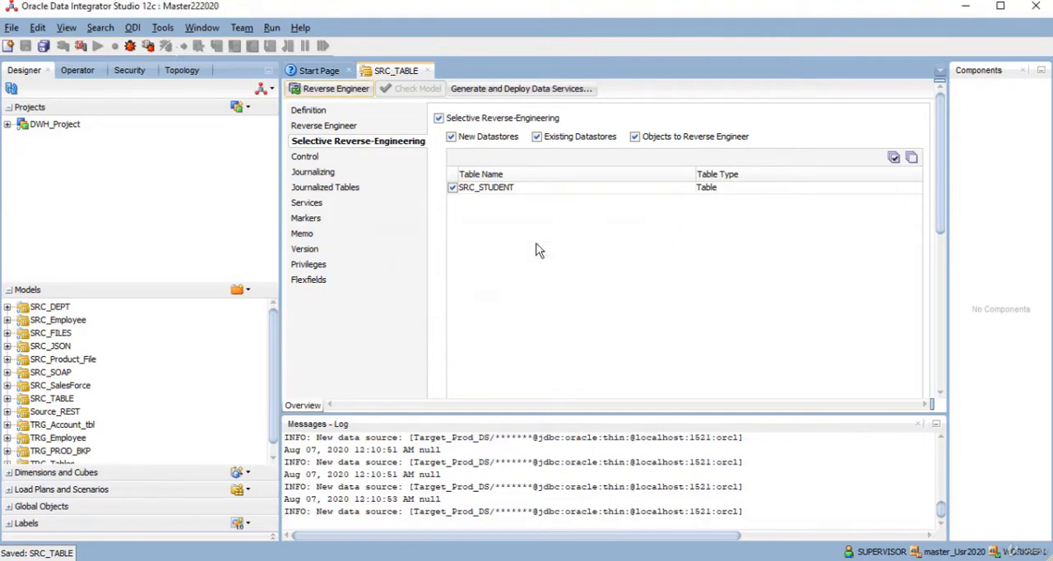
click(427, 71)
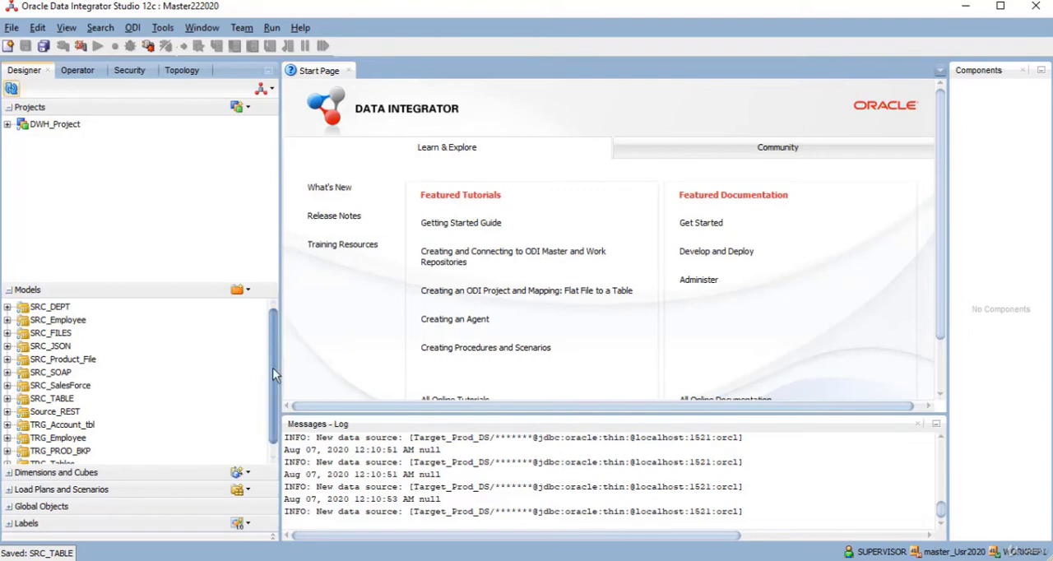
- Expand the SRC_TABLE model and select its SRC_STUDENT datastore
scroll(270, 383, down, 1)
click(11, 387)
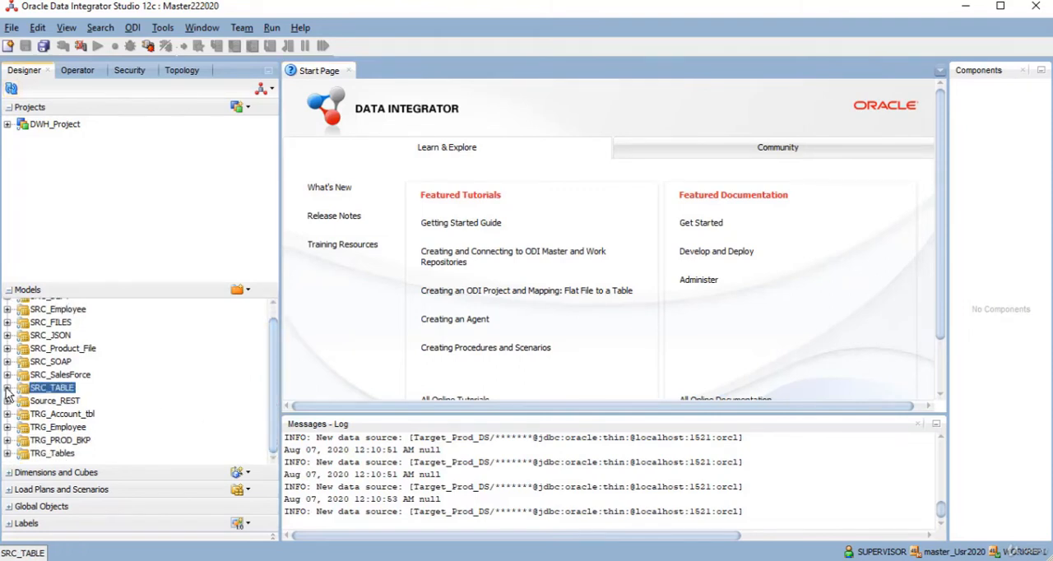
click(7, 387)
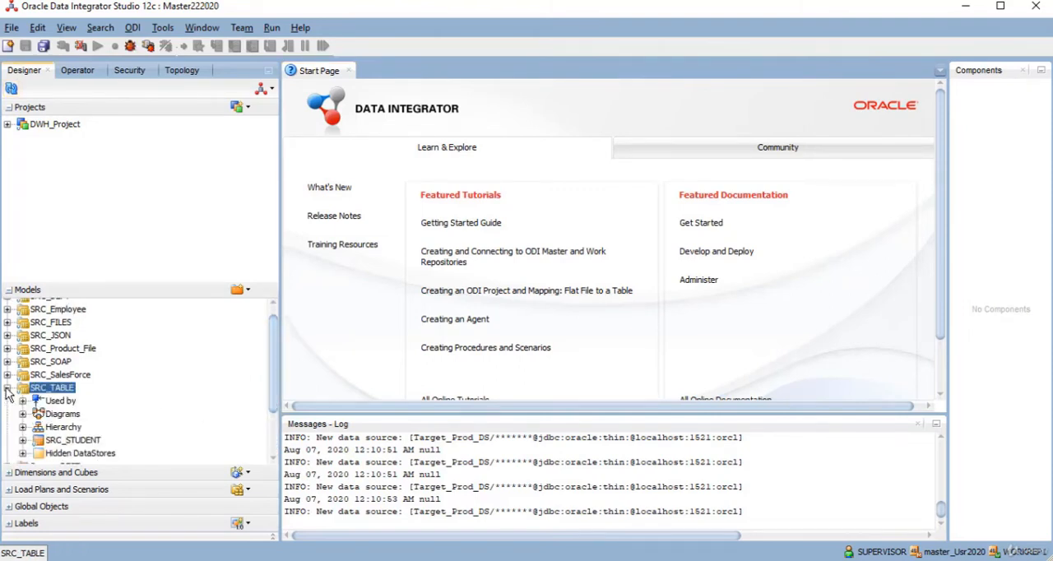
click(67, 442)
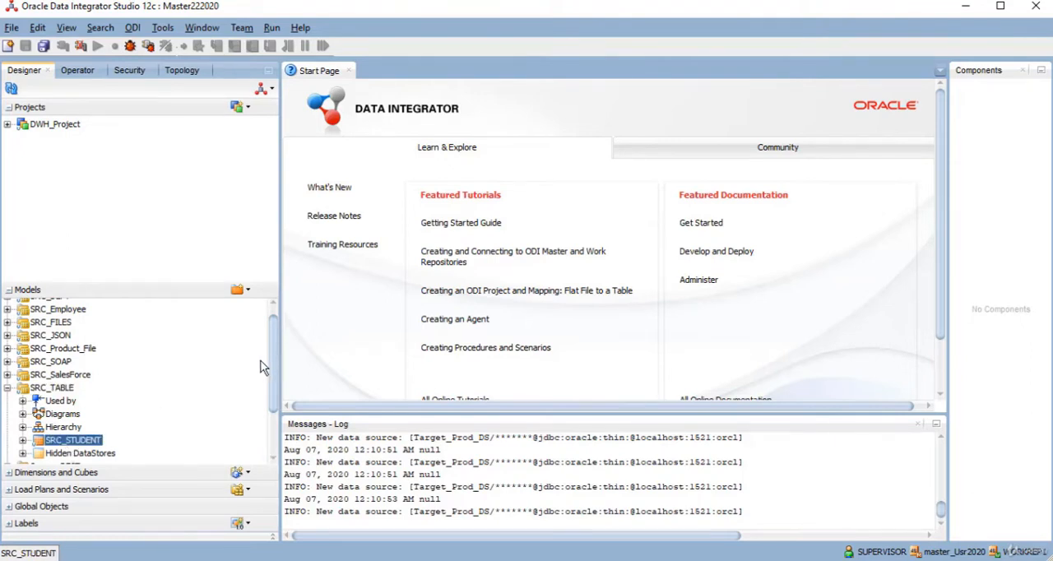
- Expand the TRG_Tables model and open its Reverse Engineer settings
drag(274, 362, 274, 398)
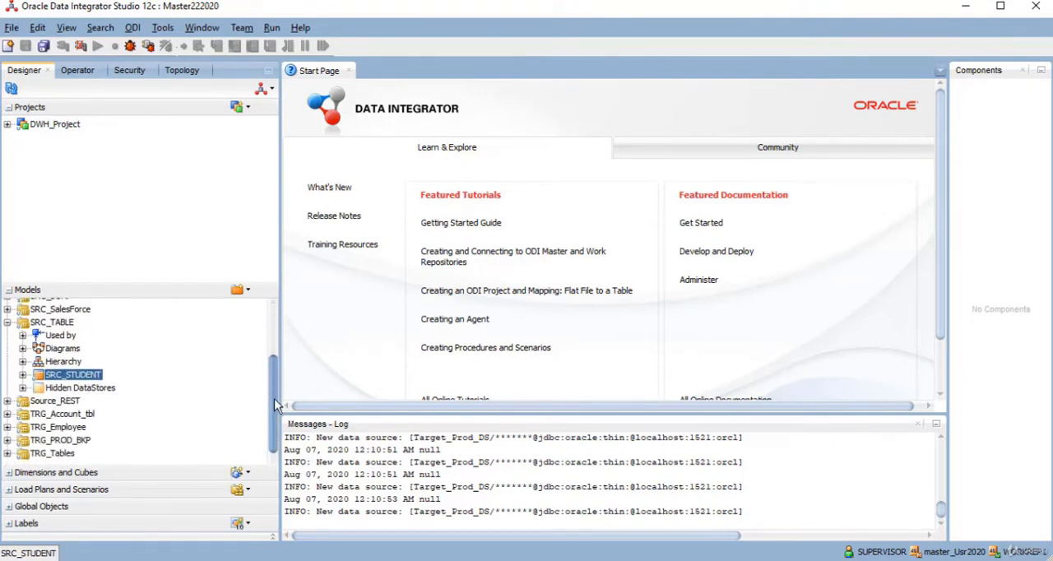
click(8, 453)
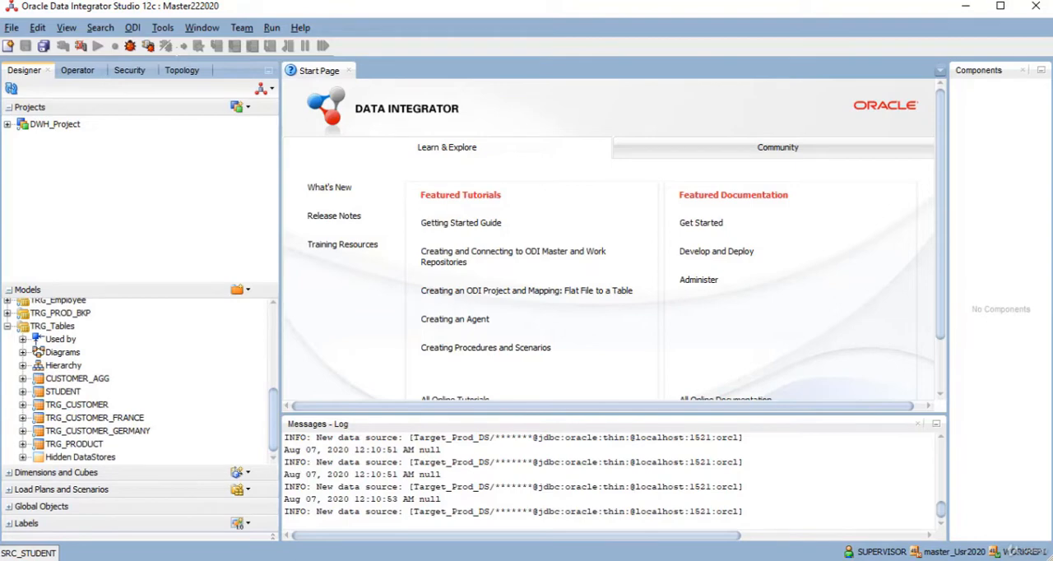
key(alt+Tab)
key(alt+Tab)
click(54, 326)
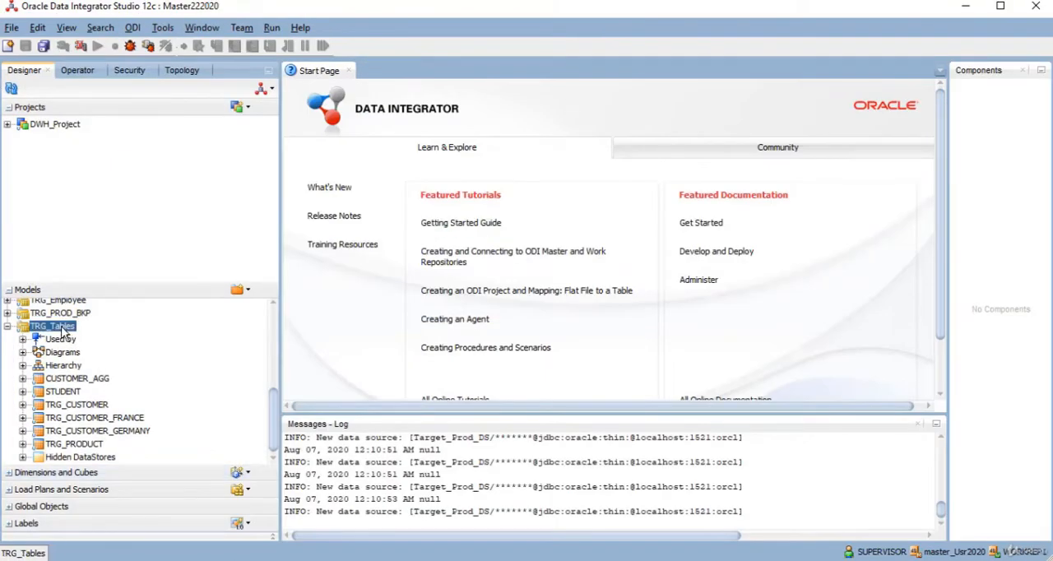
double_click(62, 329)
click(336, 127)
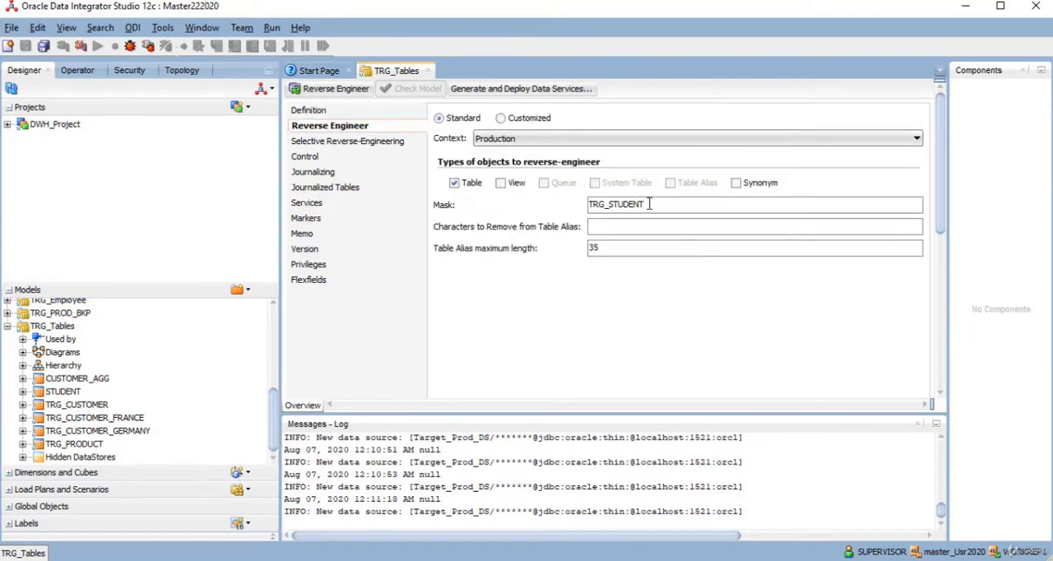
- Selectively reverse engineer the TRG_STUDENT table into TRG_Tables, select the new datastore and close the model
click(334, 143)
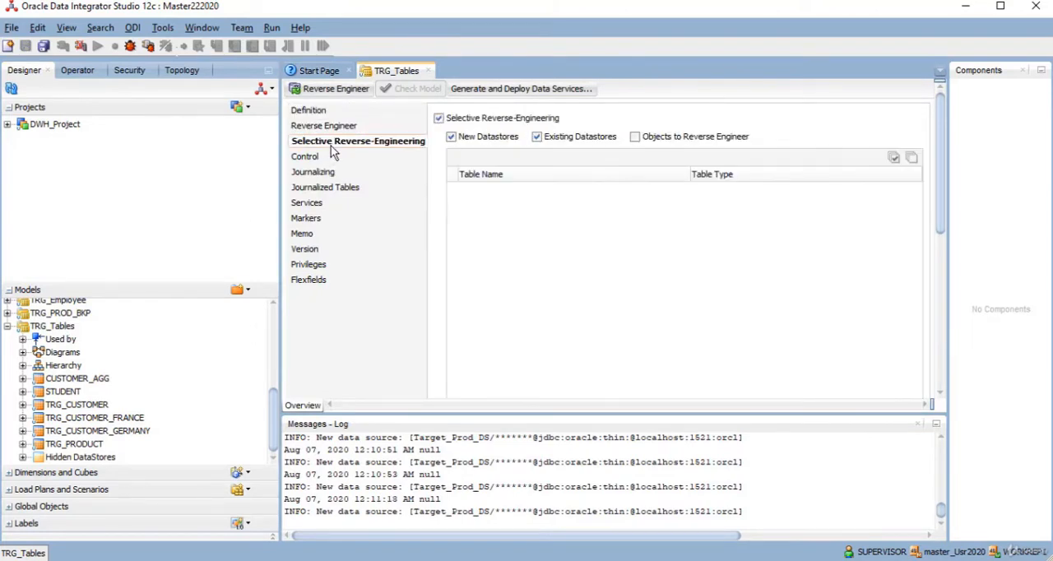
click(635, 136)
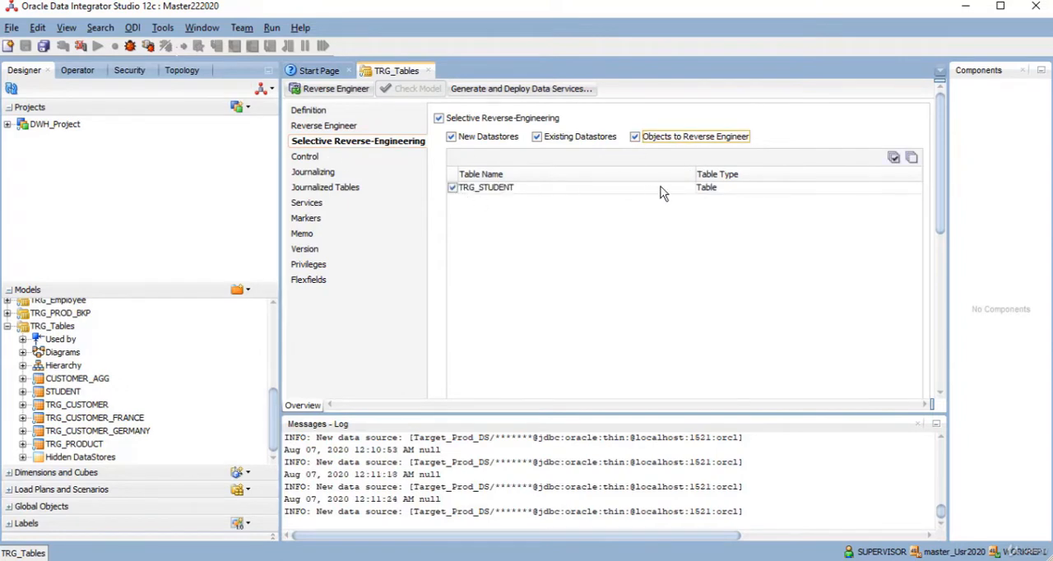
click(324, 91)
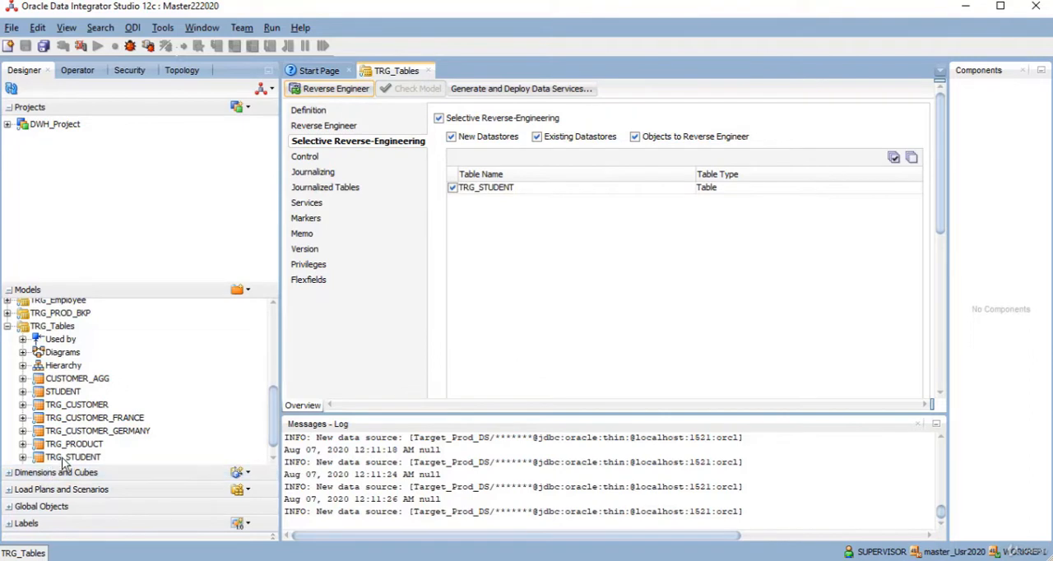
click(74, 457)
click(429, 71)
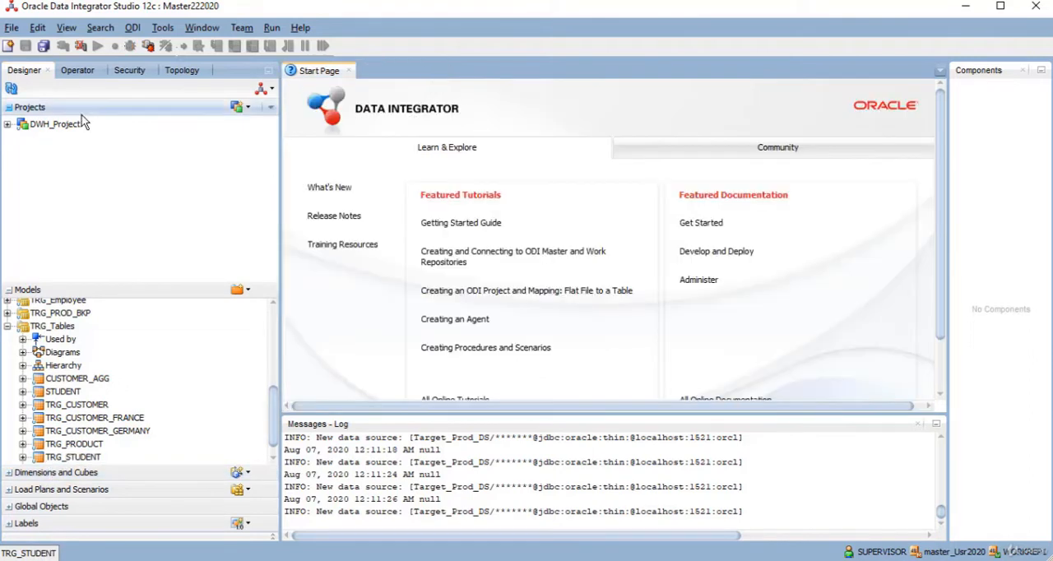
- Create a new mapping named PIVOT_EXAMPLE in the First Folder of DWH_Project
click(8, 124)
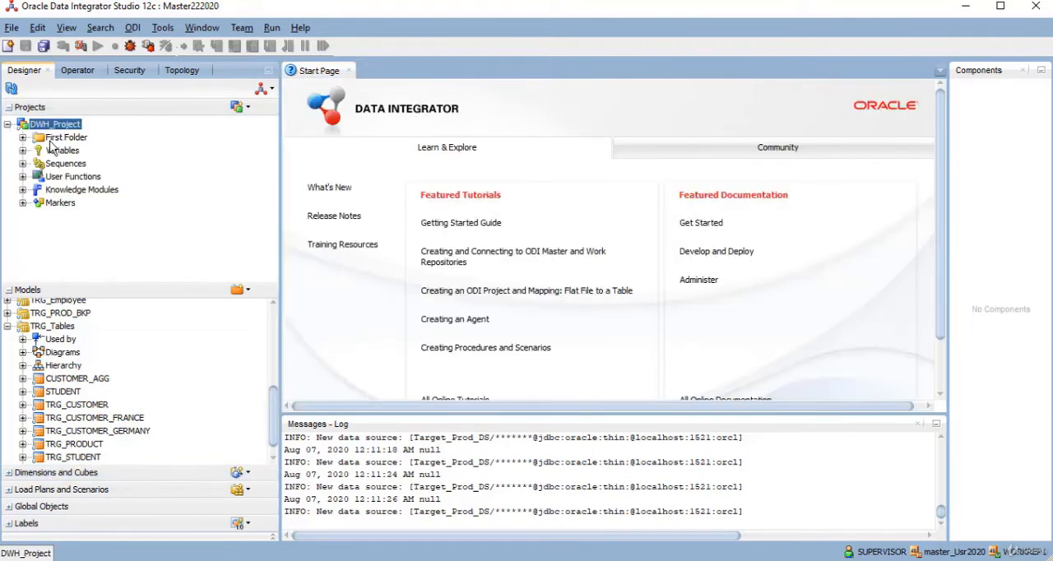
click(22, 137)
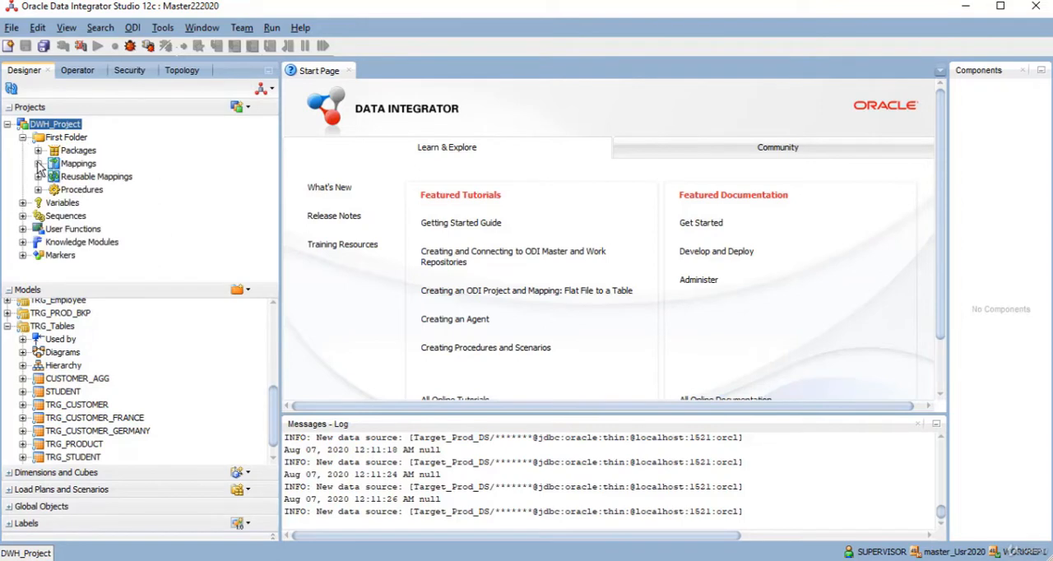
click(38, 163)
right_click(82, 146)
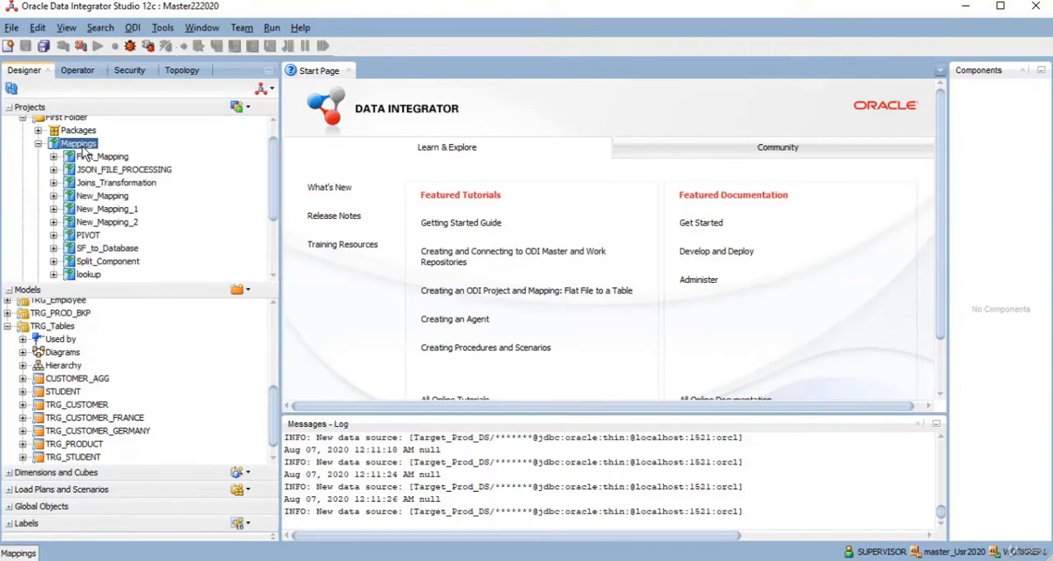
click(116, 158)
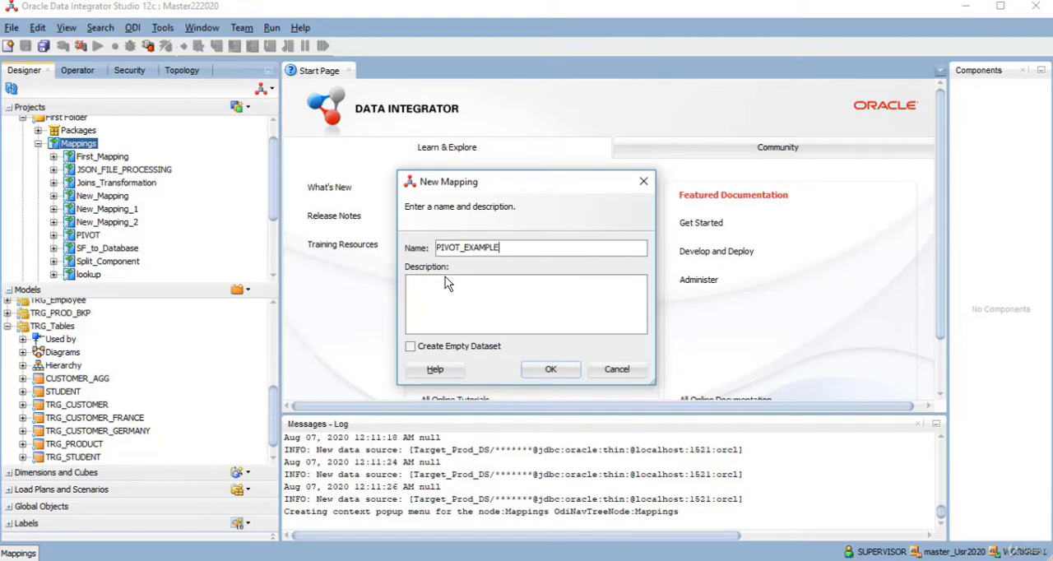
click(558, 376)
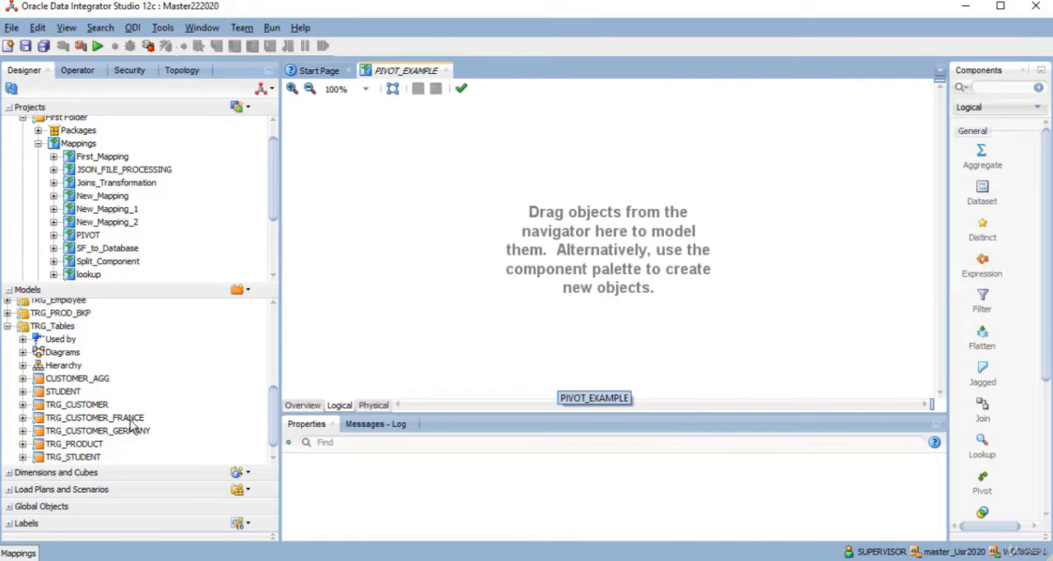
- Place the SRC_STUDENT datastore from SRC_TABLE and TRG_STUDENT from TRG_Tables side by side in the mapping
drag(275, 407, 287, 362)
click(83, 362)
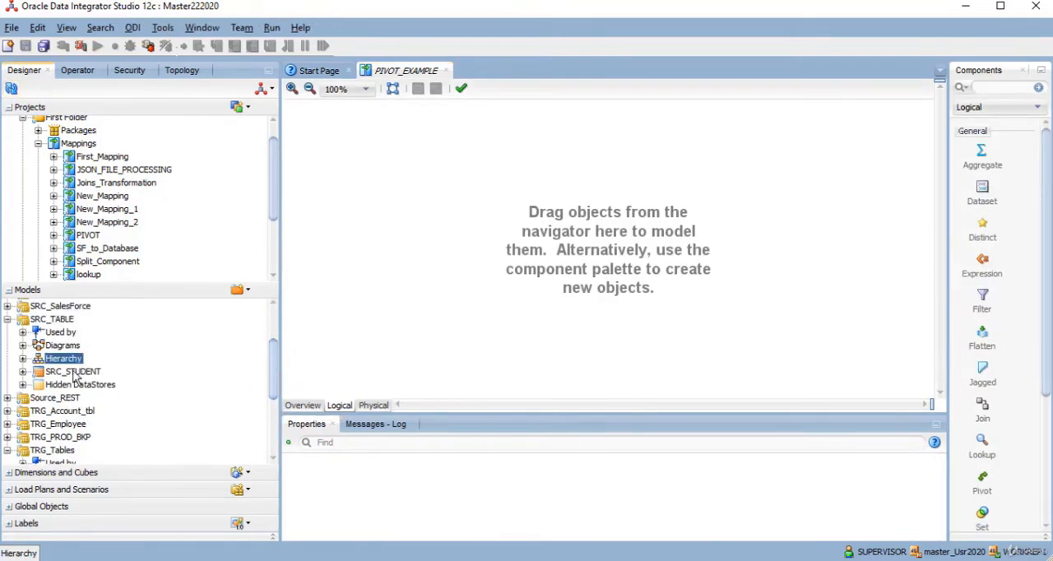
click(74, 372)
drag(74, 376, 414, 180)
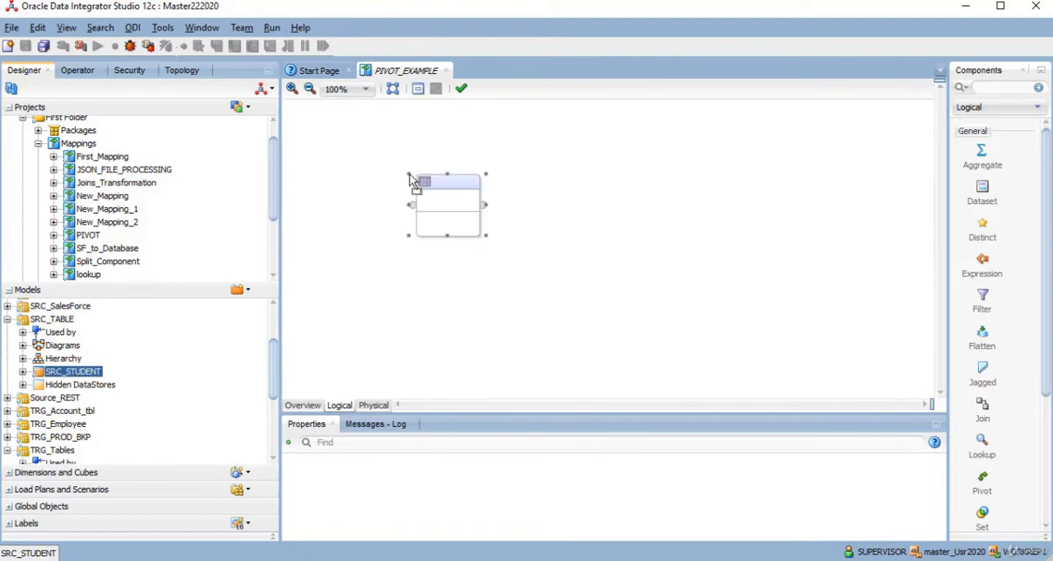
drag(271, 406, 269, 429)
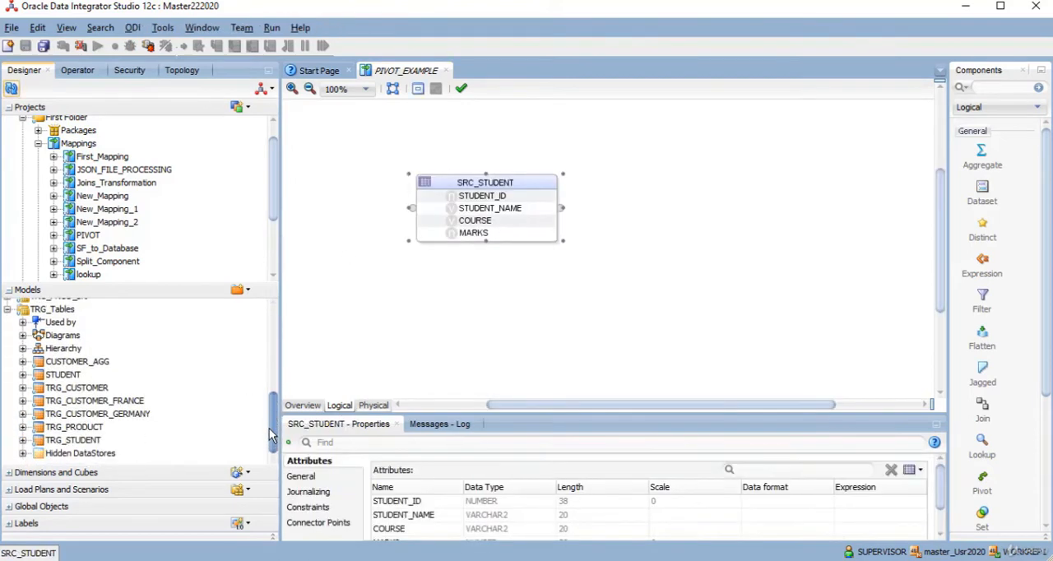
drag(51, 442, 729, 174)
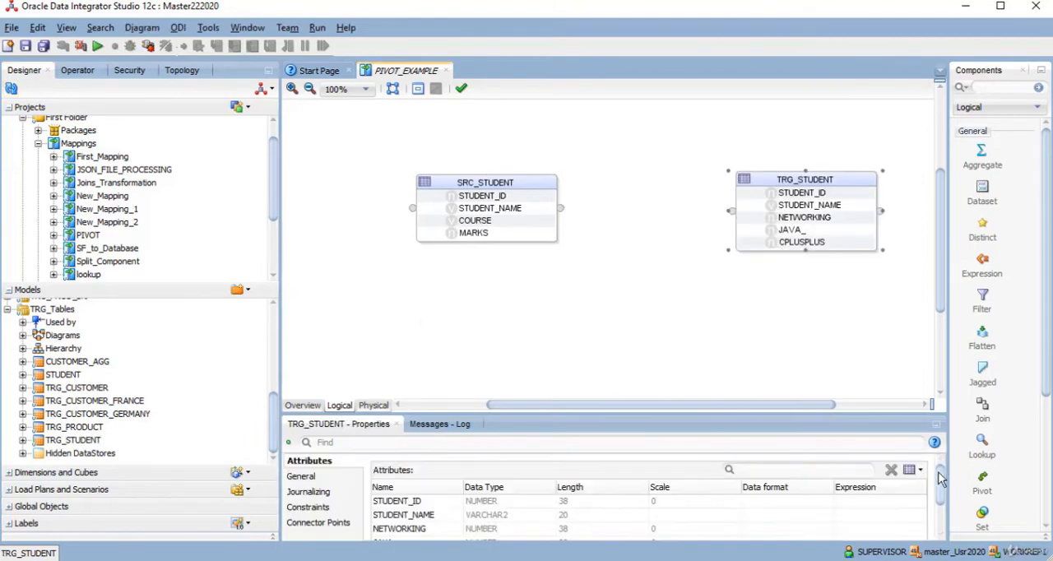
- Add a Pivot component to the mapping and arrange it between SRC_STUDENT and TRG_STUDENT
click(982, 485)
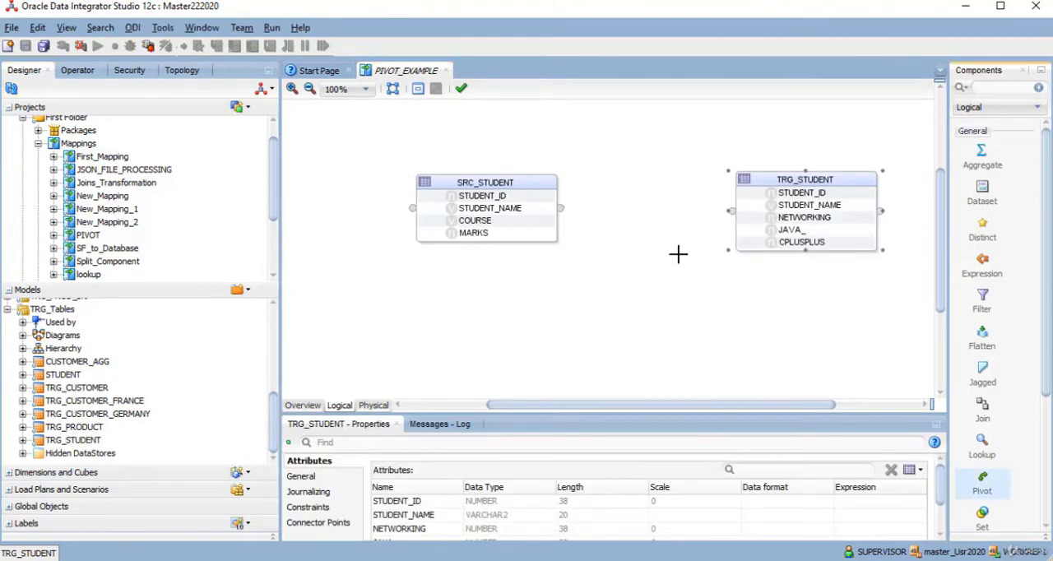
click(617, 175)
drag(508, 179, 451, 173)
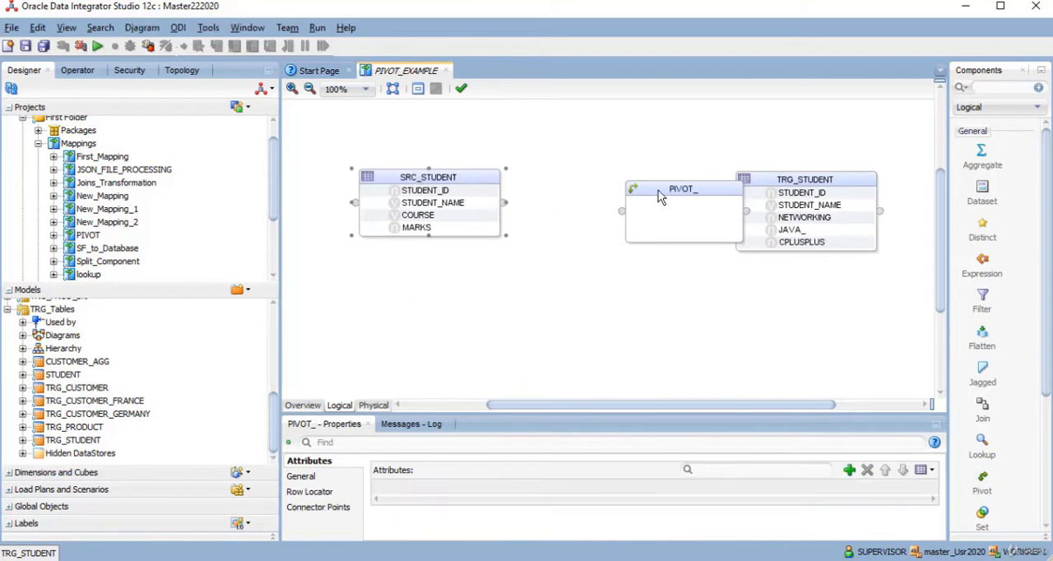
drag(666, 188, 735, 220)
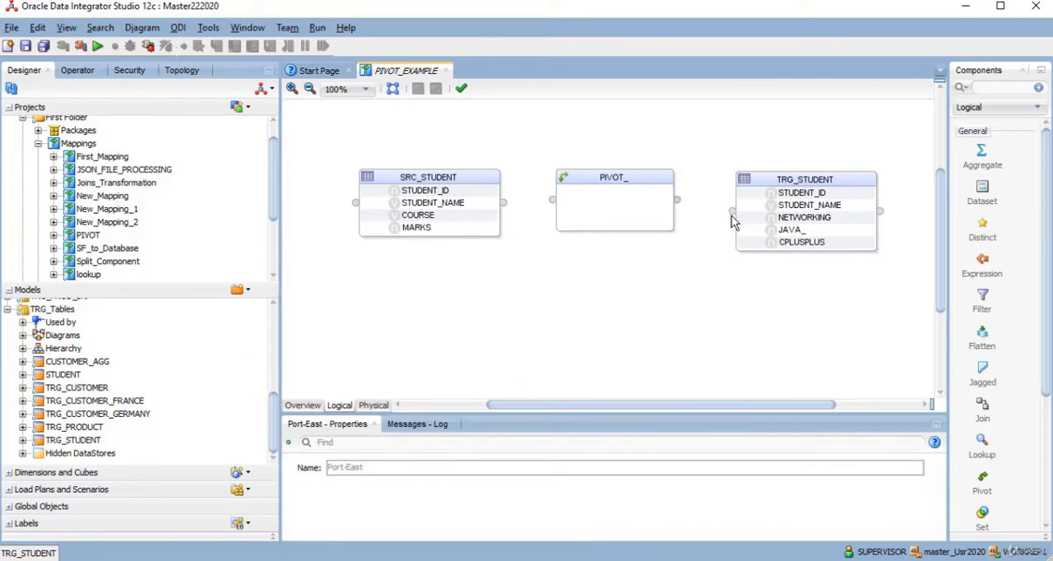
- Connect the pivot to TRG_STUDENT, matching by name and creating attributes on the source, and enlarge the pivot to show all its attributes
drag(676, 200, 731, 213)
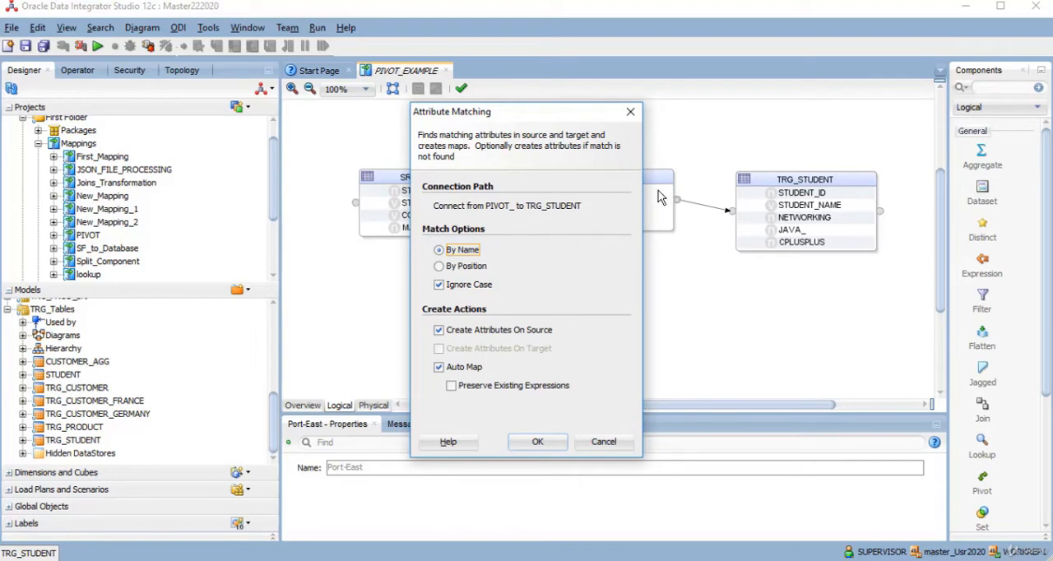
click(536, 443)
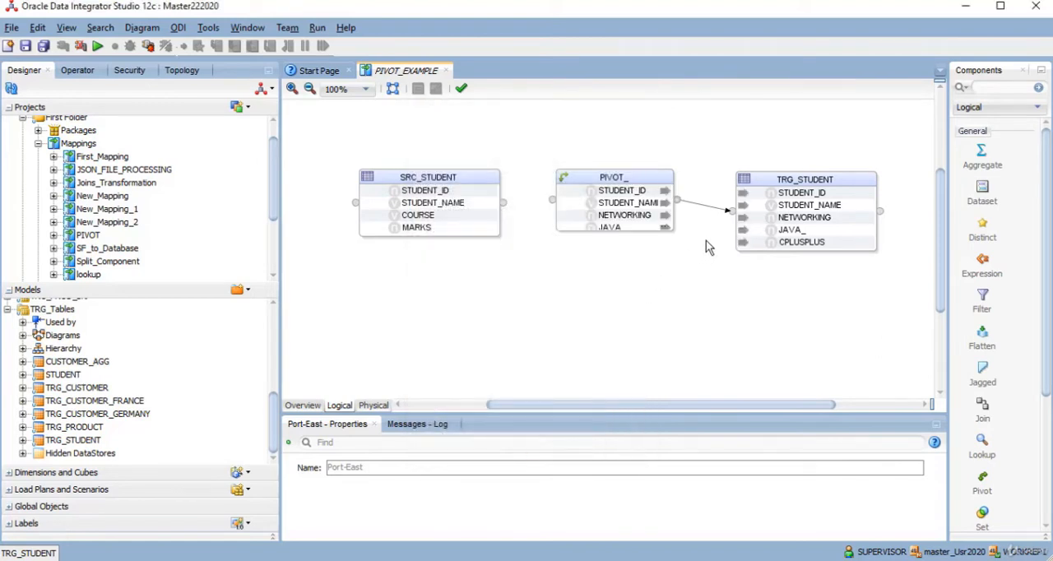
click(617, 191)
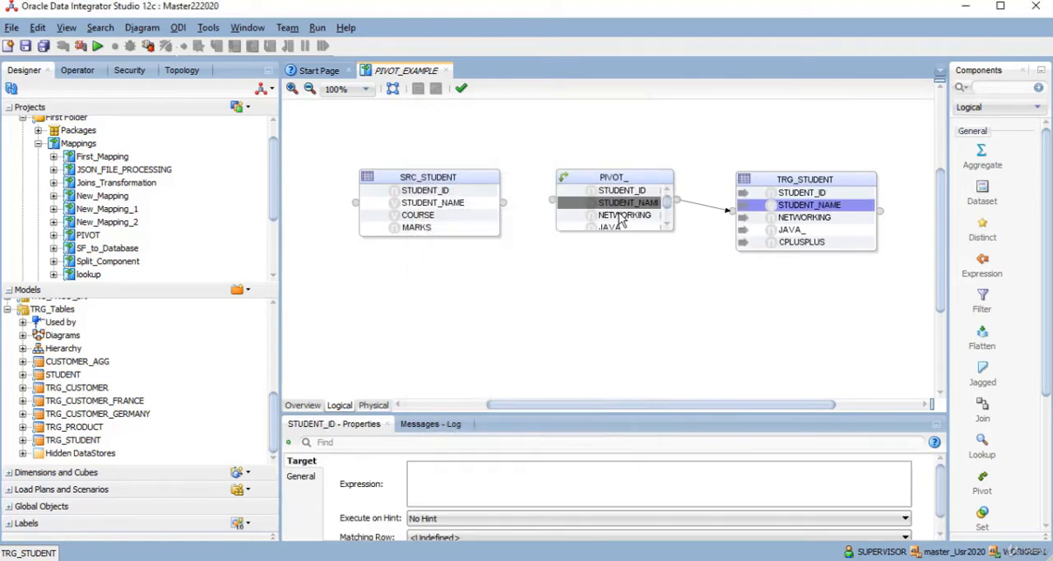
click(620, 217)
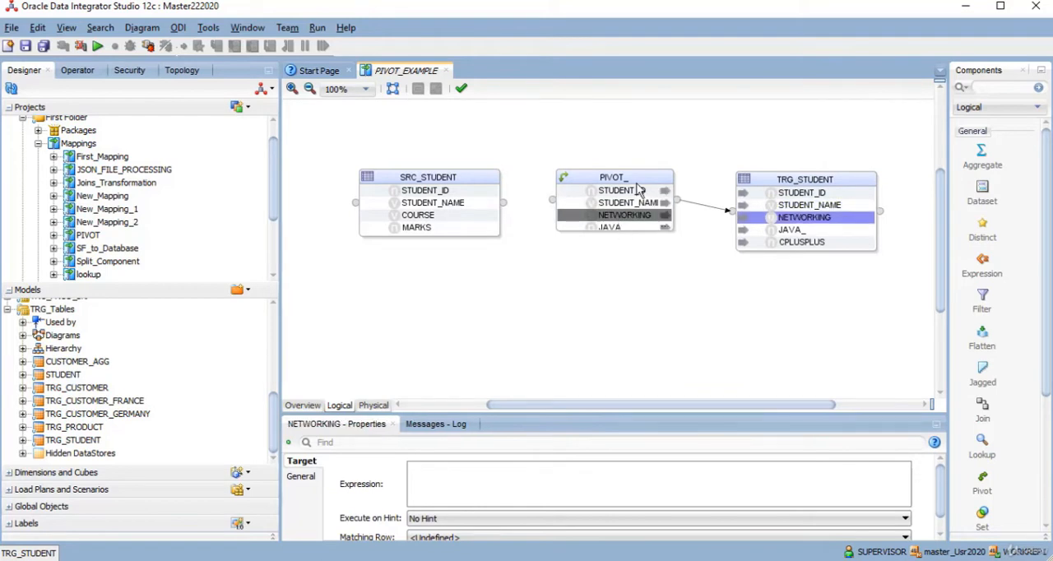
click(667, 215)
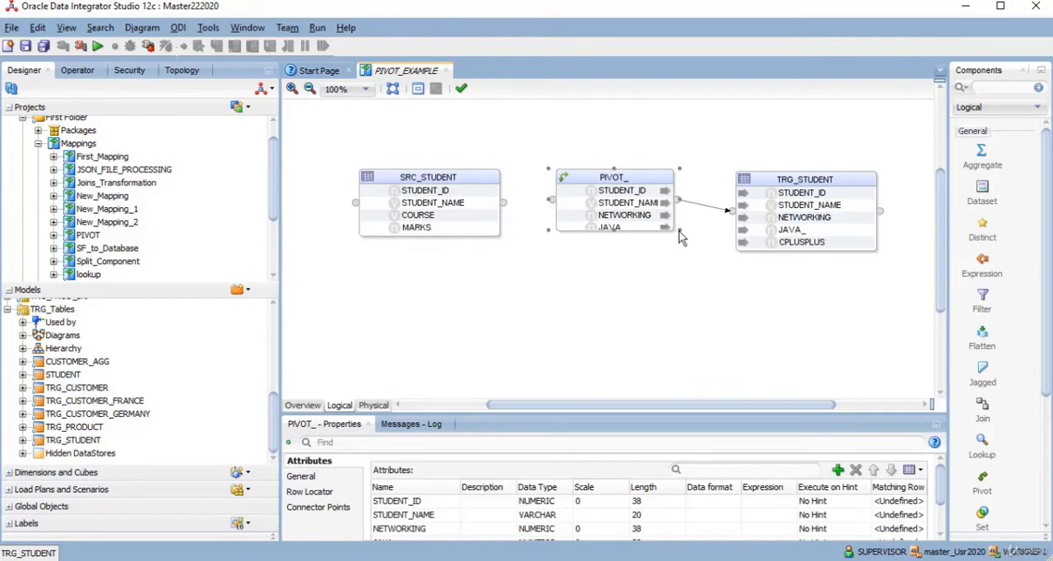
drag(680, 231, 687, 274)
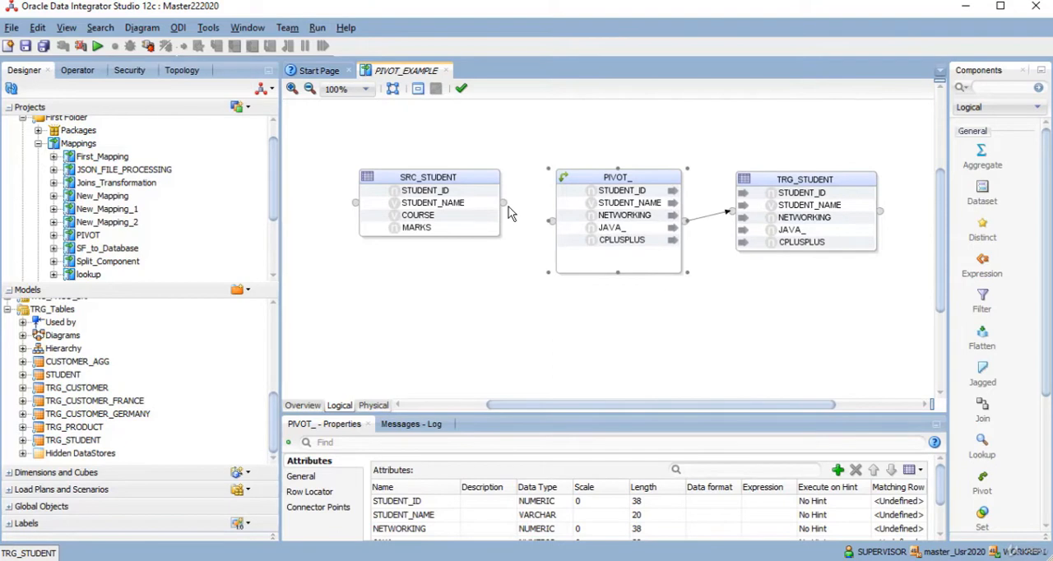
- Connect SRC_STUDENT to the pivot, matching by name without creating attributes on the target, and review the pivot's attribute mappings
drag(502, 205, 550, 222)
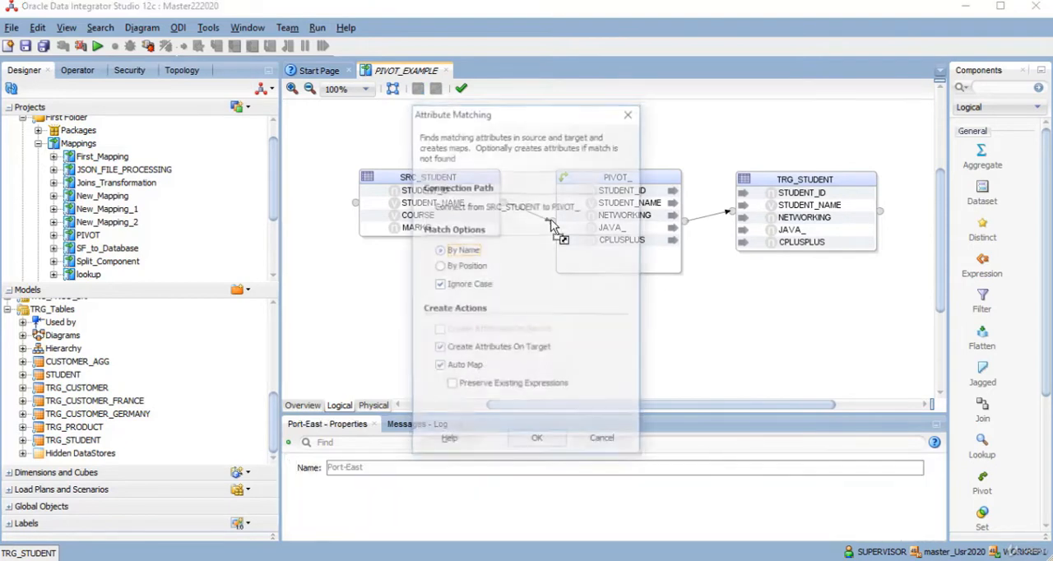
click(439, 349)
drag(520, 113, 740, 149)
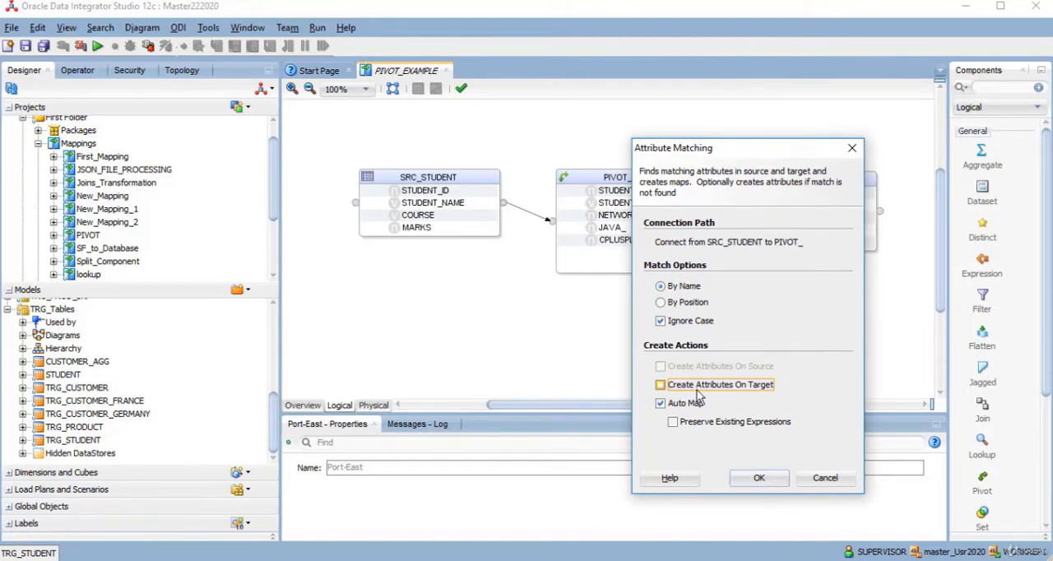
click(767, 482)
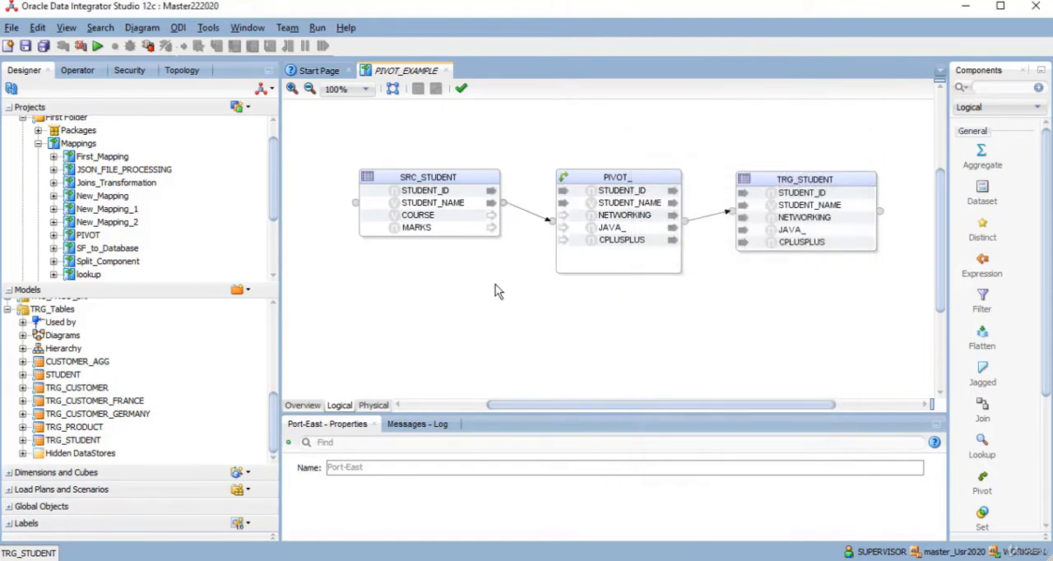
click(613, 192)
click(613, 203)
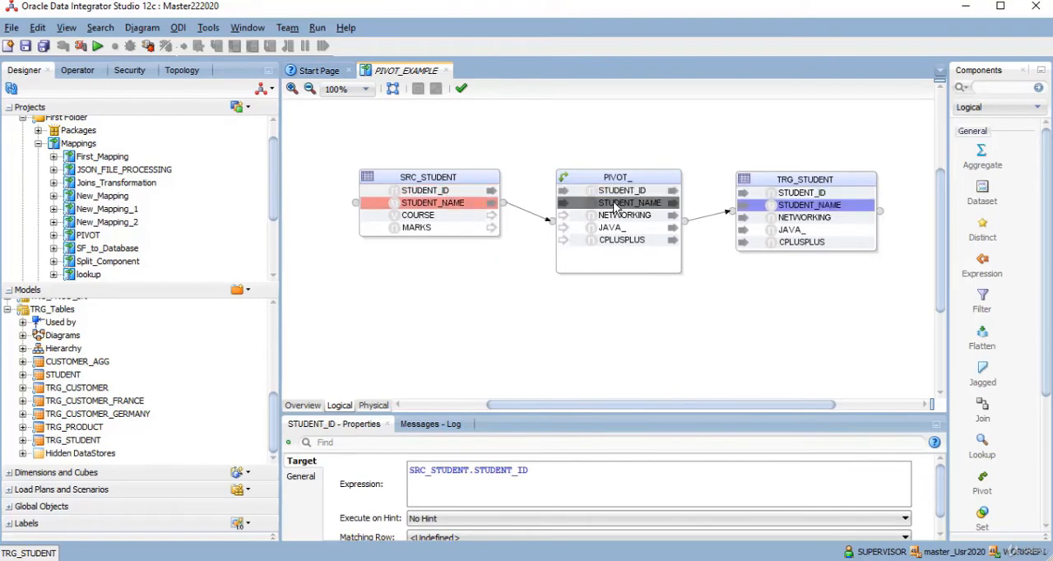
click(625, 215)
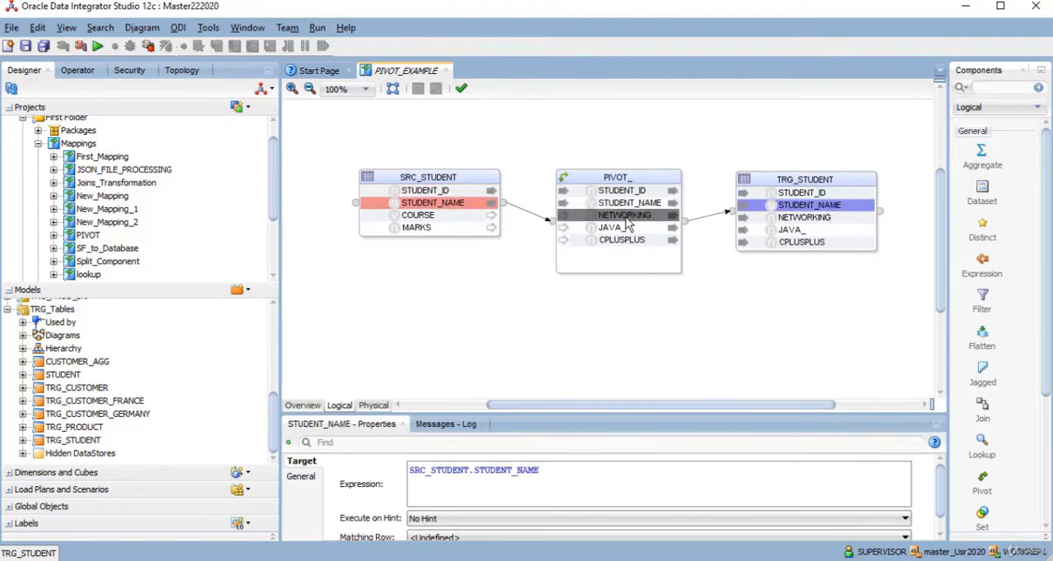
click(615, 229)
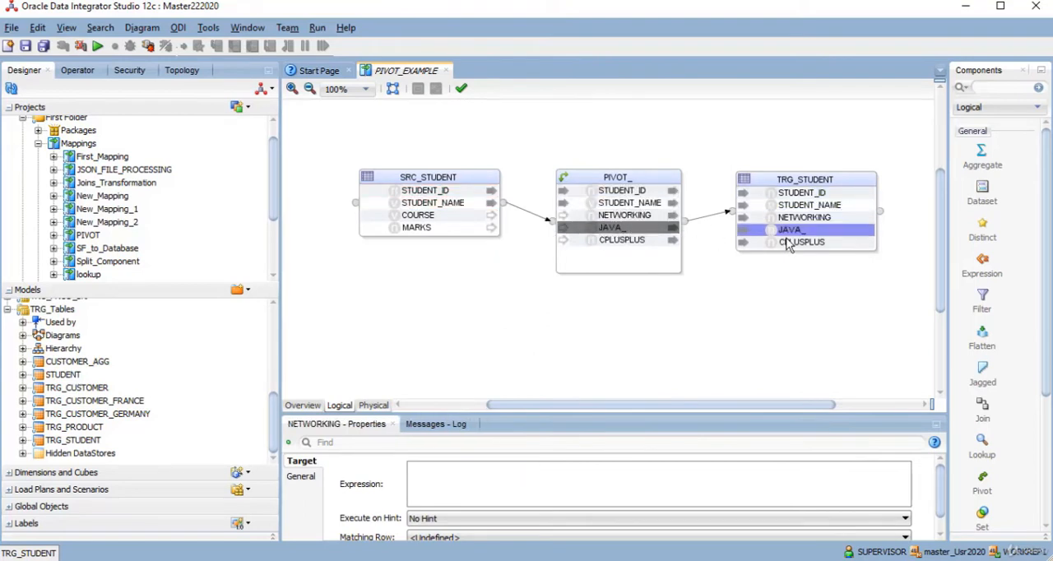
click(625, 241)
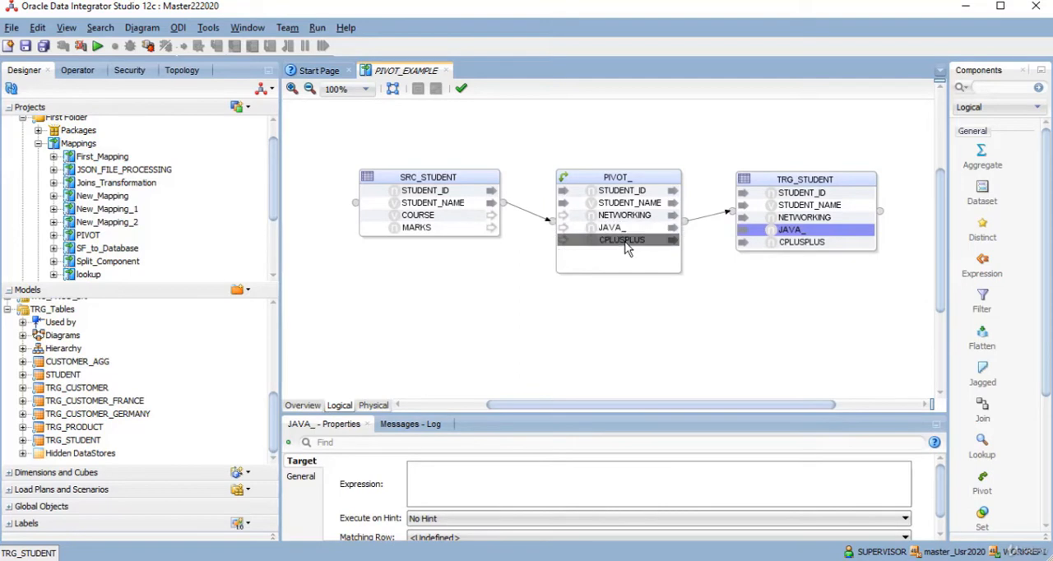
- Set the expression of the pivot's NETWORKING attribute to SRC_STUDENT.MARKS
double_click(625, 175)
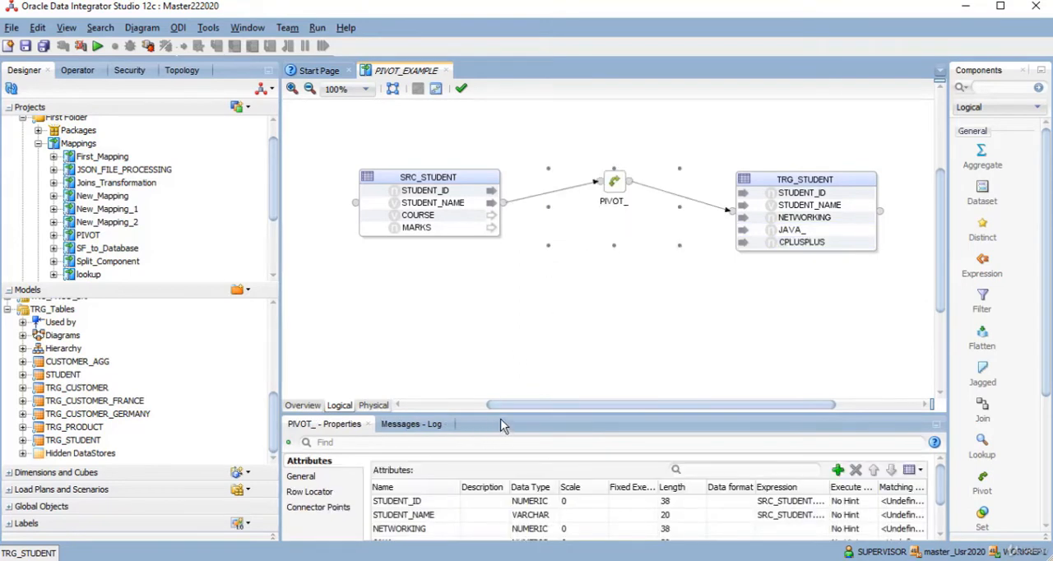
drag(503, 411, 534, 333)
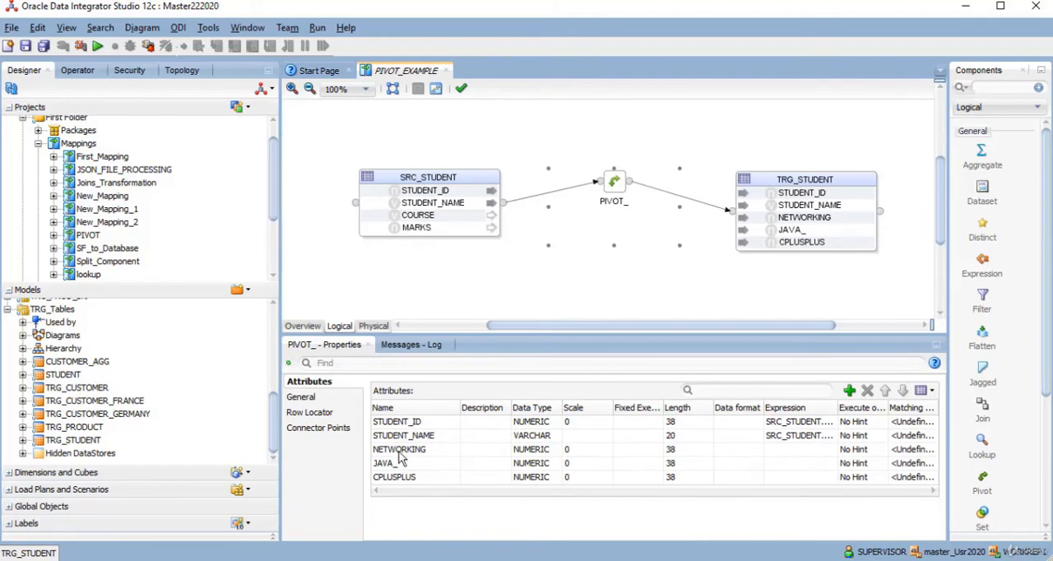
click(789, 449)
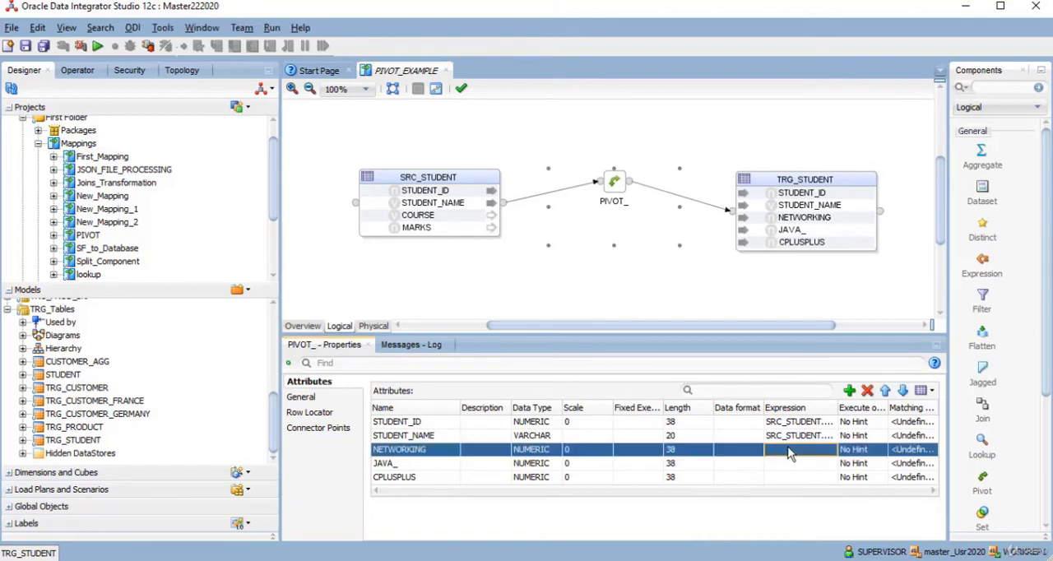
click(823, 456)
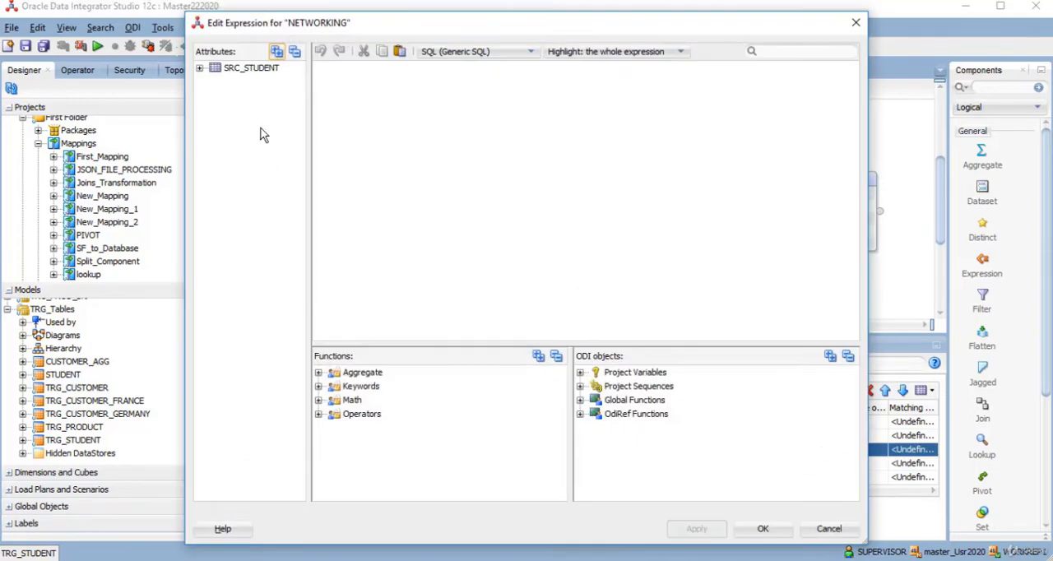
click(200, 70)
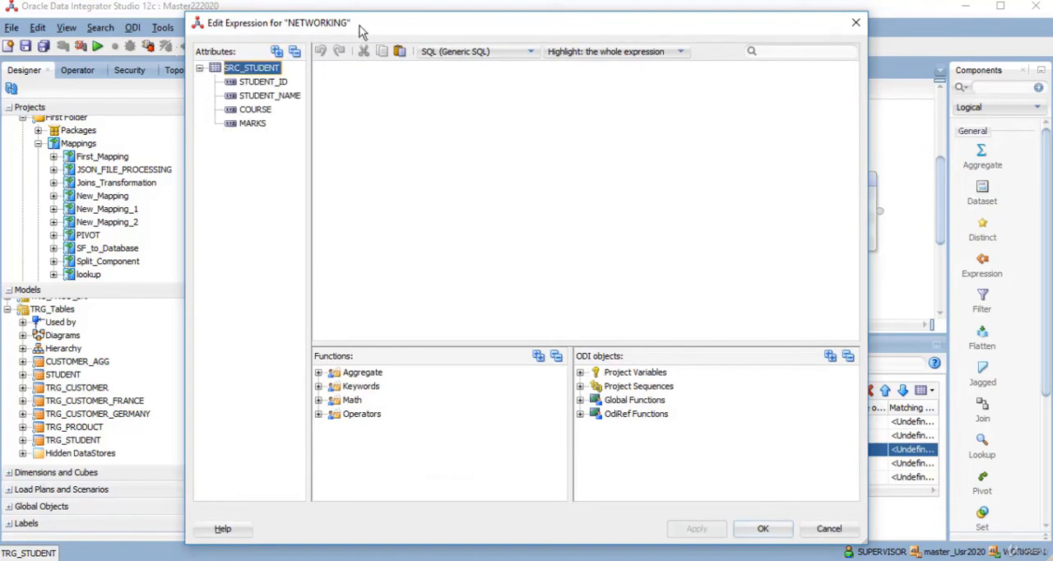
drag(410, 32, 366, 134)
click(211, 229)
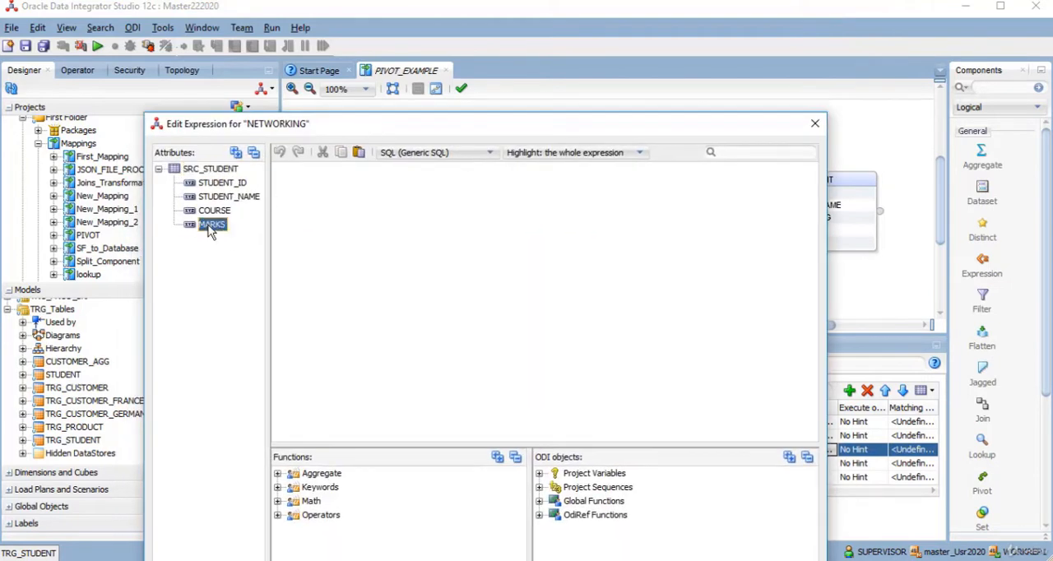
double_click(211, 227)
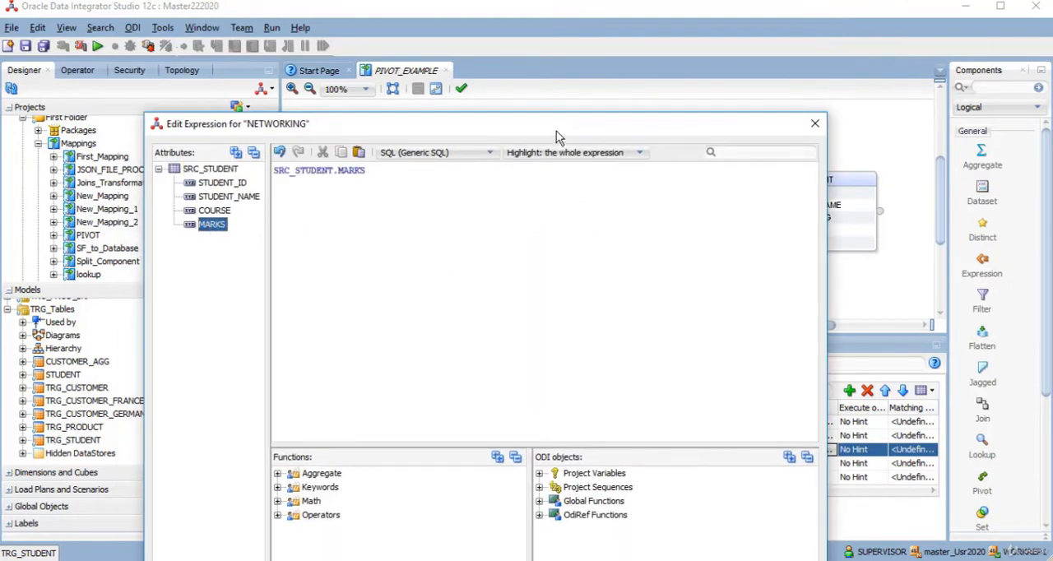
drag(558, 127, 568, 54)
click(665, 556)
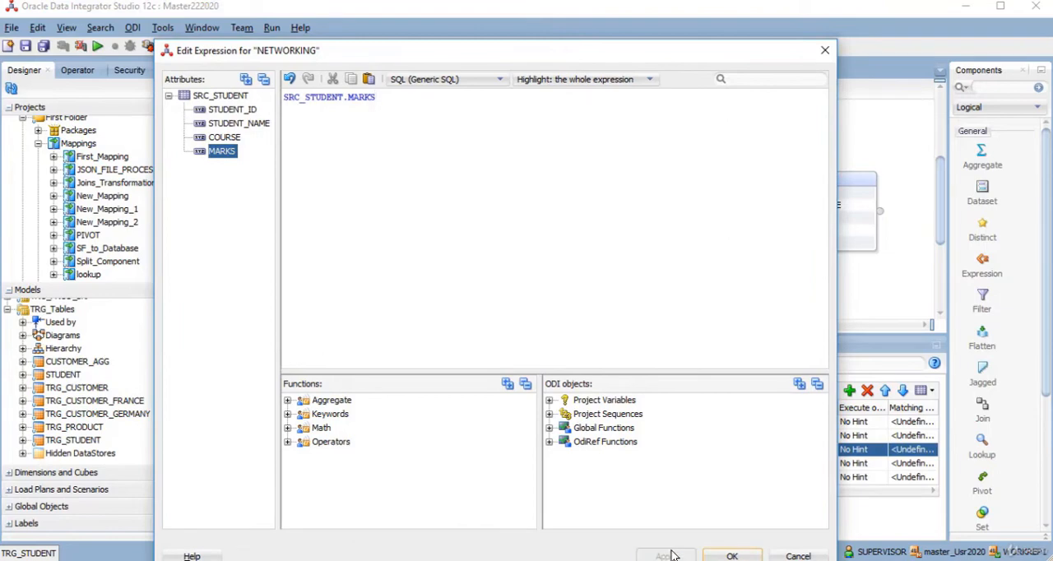
click(731, 556)
- Set the expression of the pivot's JAVA_ attribute to SRC_STUDENT.MARKS
click(815, 464)
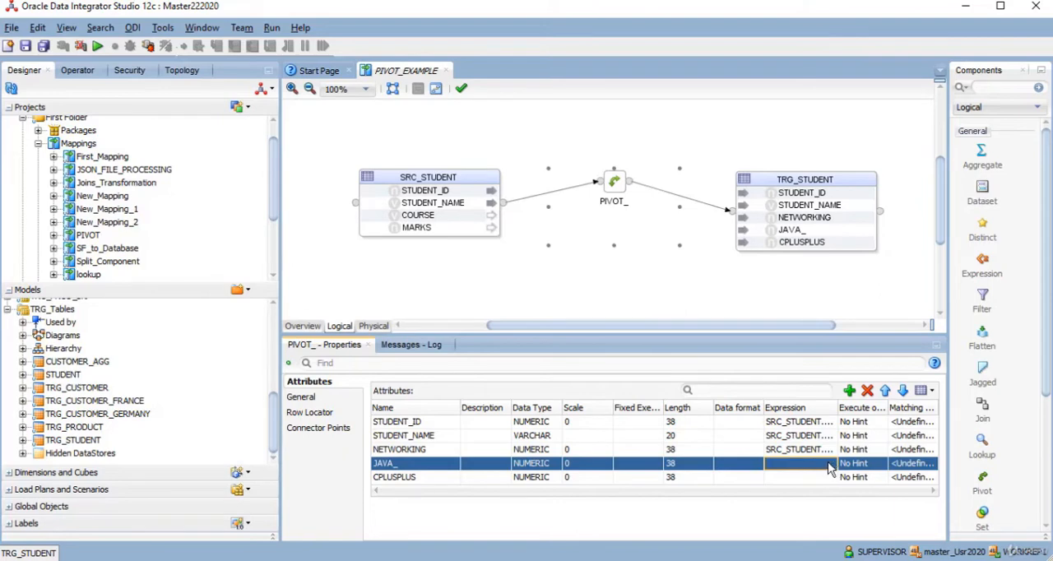
click(828, 465)
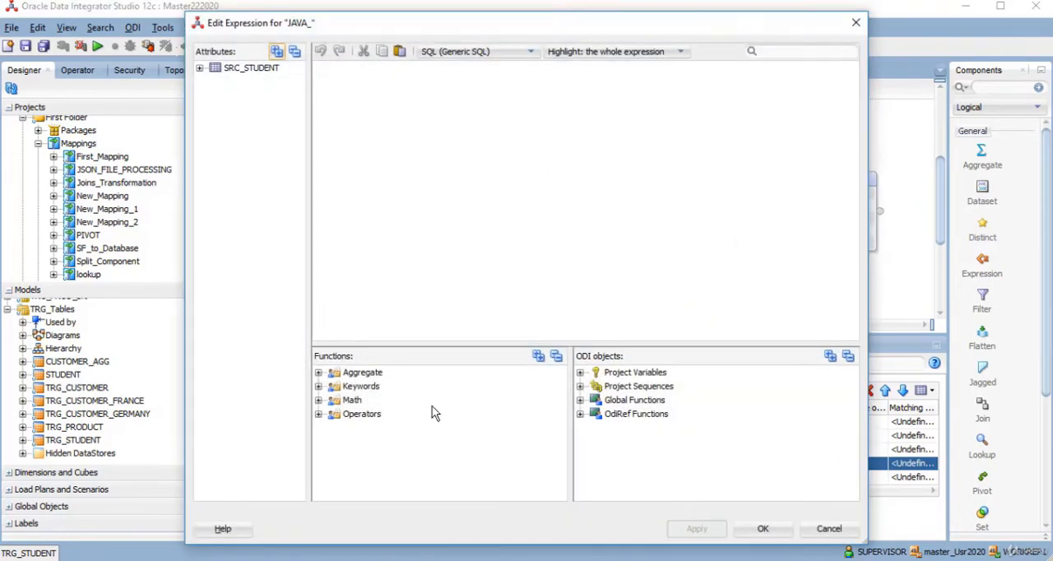
click(199, 68)
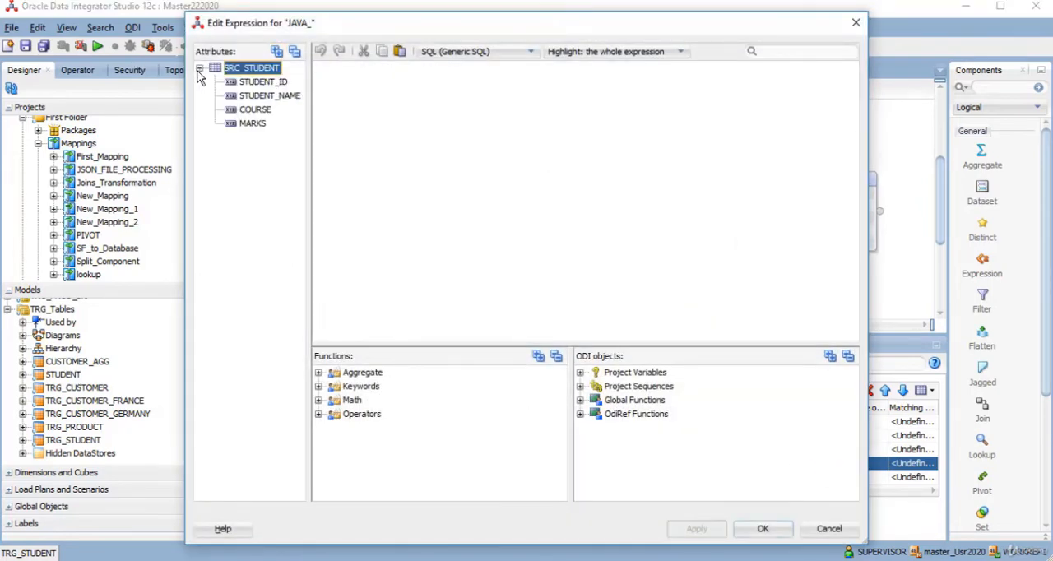
click(242, 122)
double_click(243, 123)
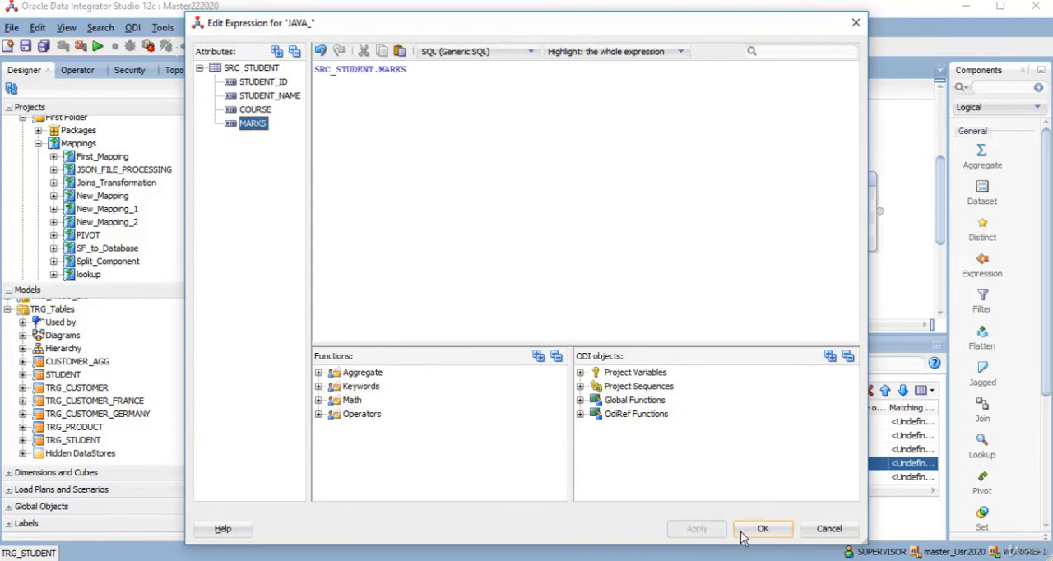
click(743, 533)
- Set the expression of the pivot's CPLUSPLUS attribute to SRC_STUDENT.MARKS
click(803, 482)
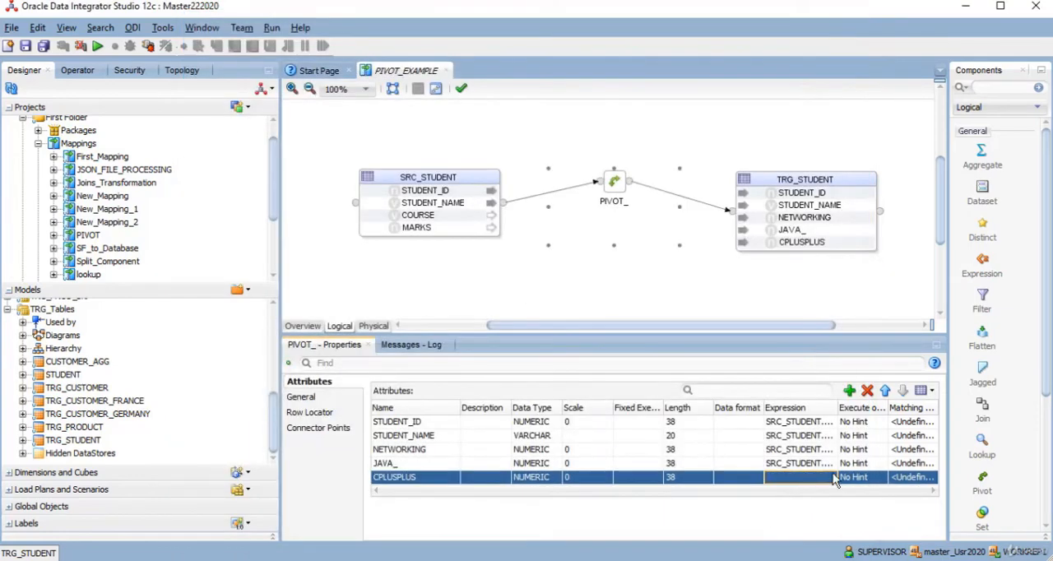
click(833, 479)
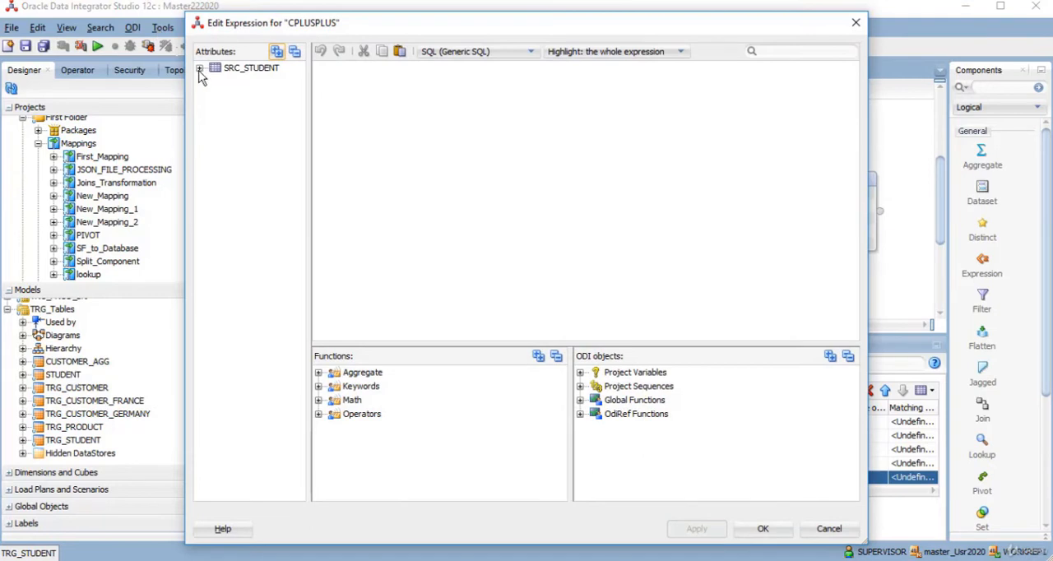
click(199, 69)
double_click(251, 123)
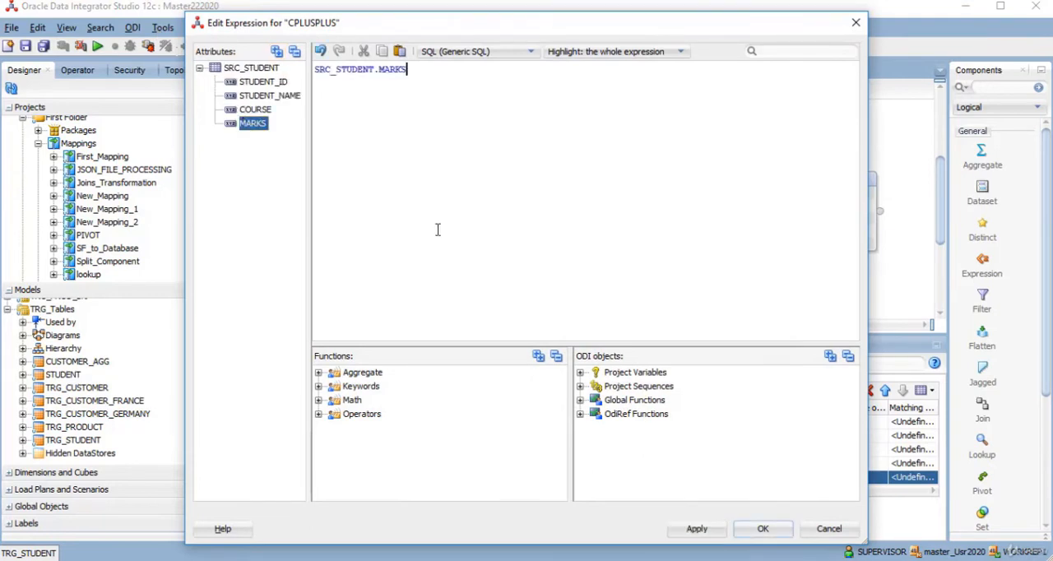
click(758, 528)
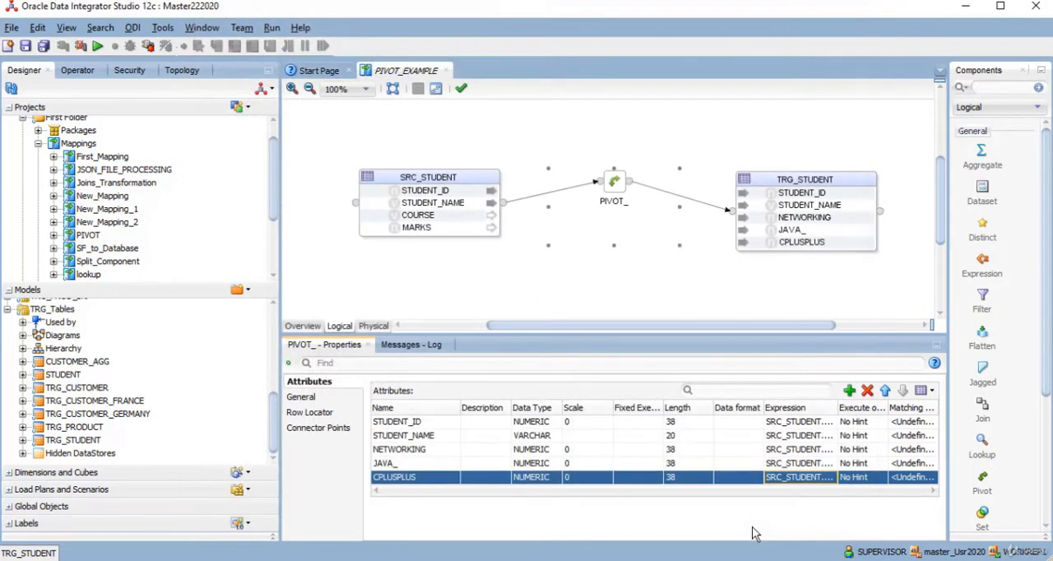
- Set the pivot's aggregate function to sum, and switch to SQL Developer to query all rows of SRC_STUDENT
click(302, 399)
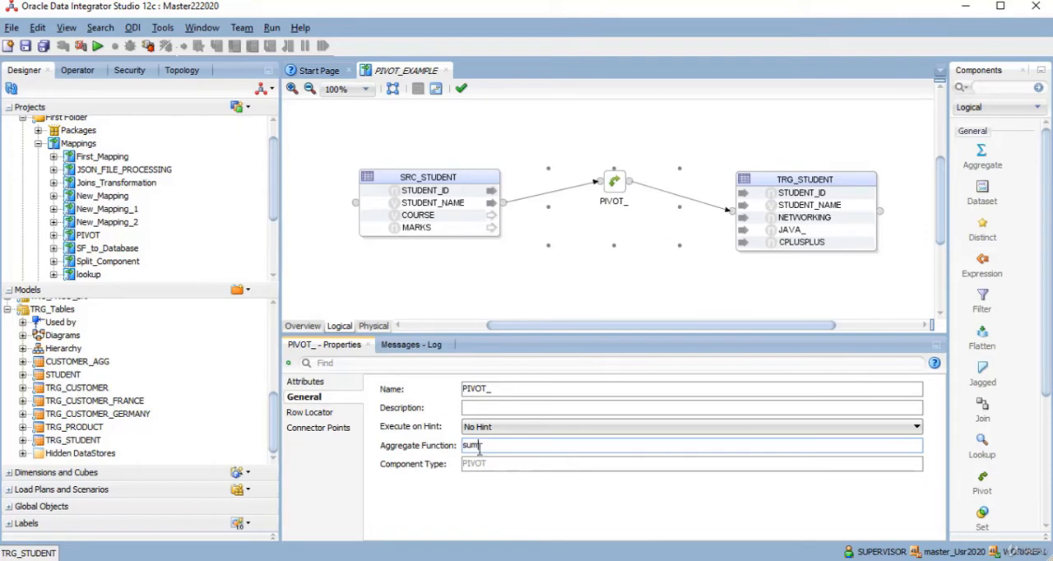
key(alt+Tab)
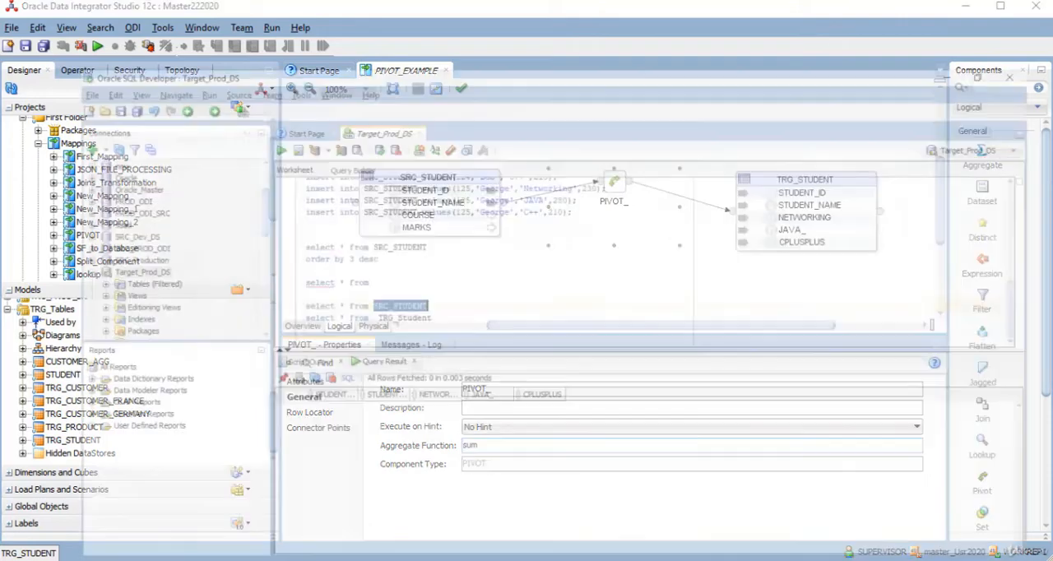
click(327, 237)
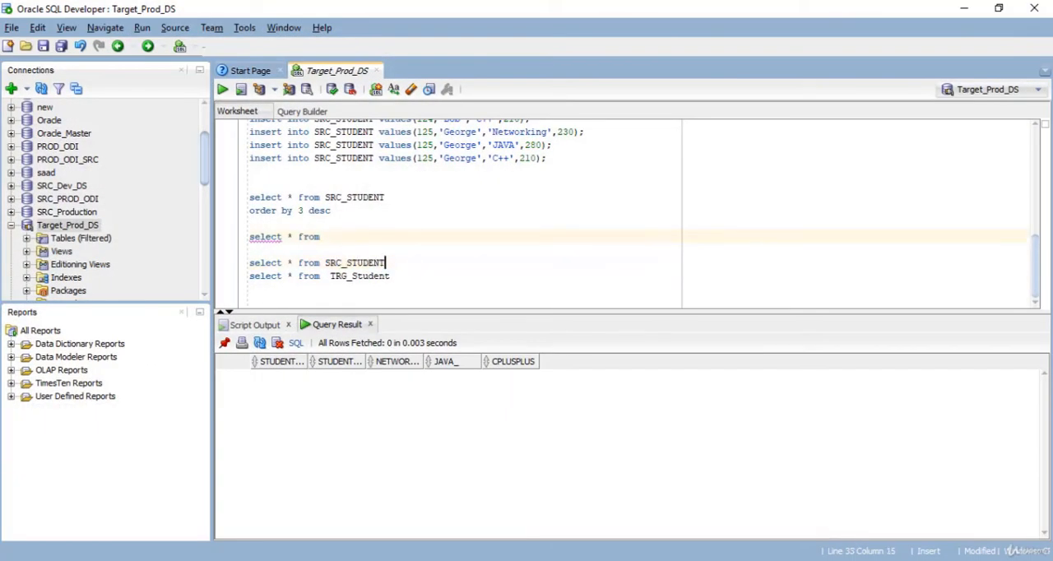
drag(385, 262, 248, 262)
click(223, 89)
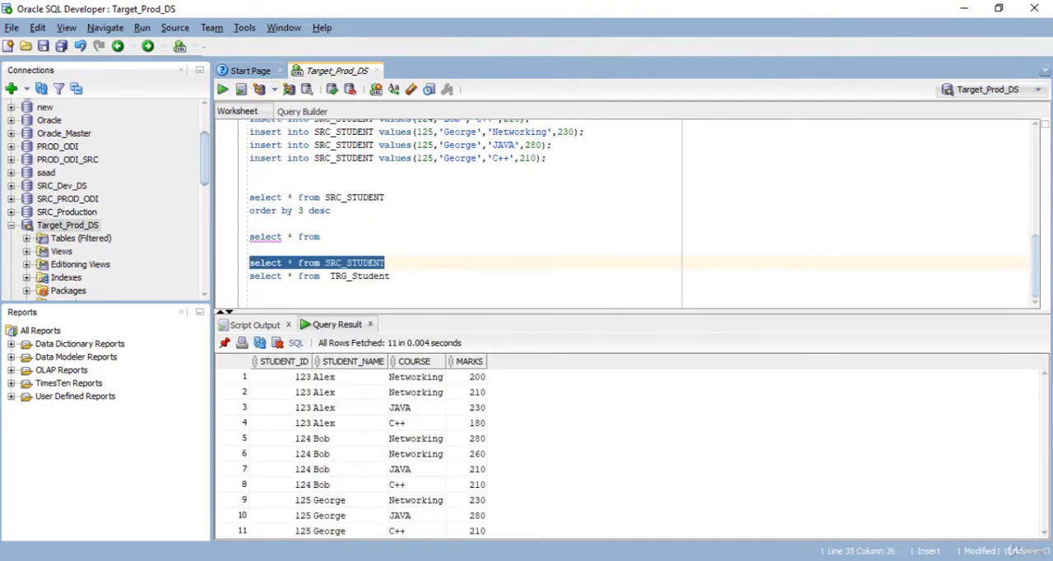
- Examine the students' repeated Networking rows and their marks in SRC_STUDENT, comparing them with the pivot's aggregate function setting
click(349, 376)
click(349, 392)
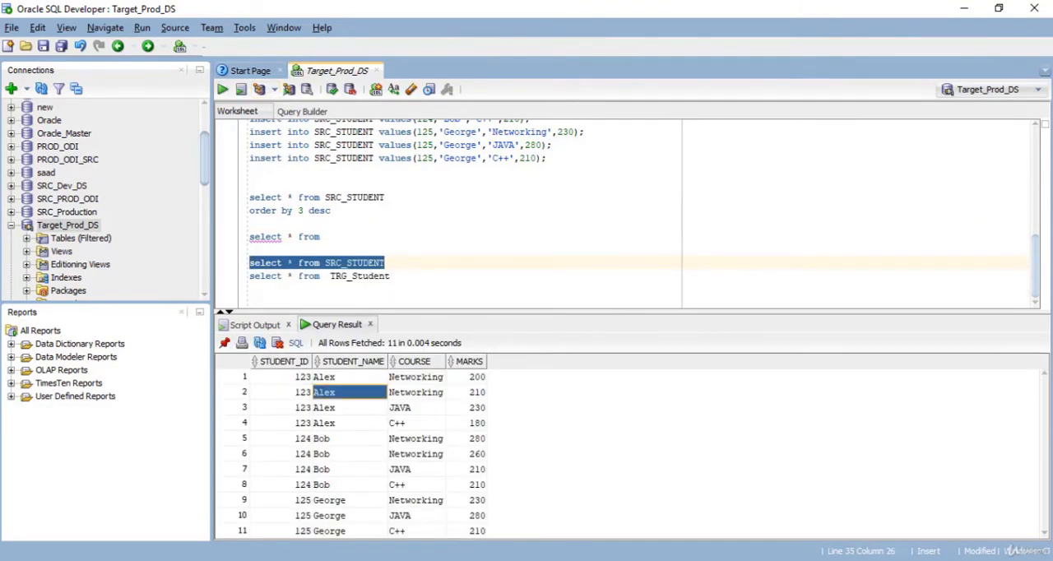
click(416, 392)
click(416, 377)
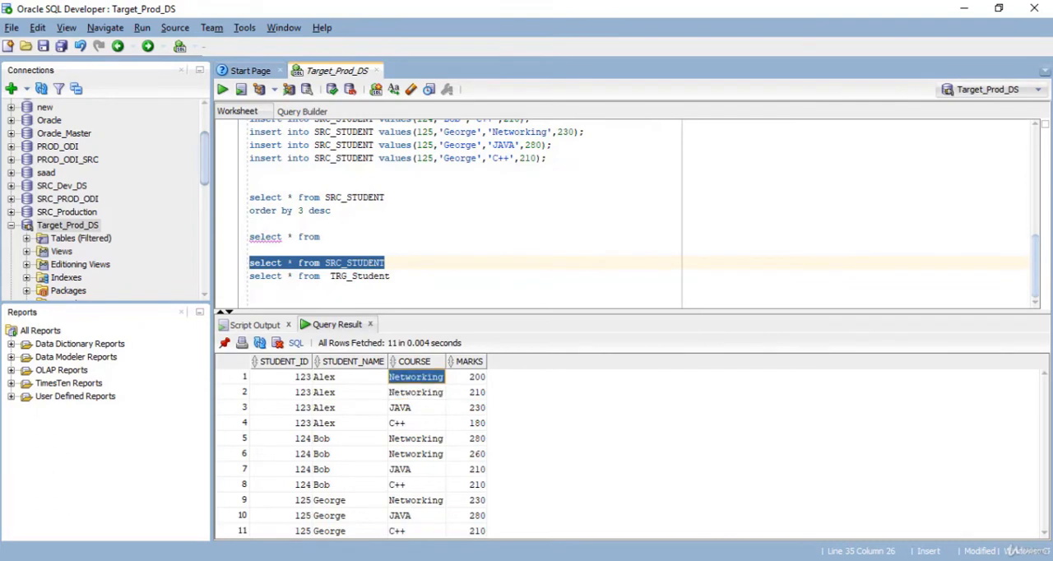
click(467, 377)
click(468, 393)
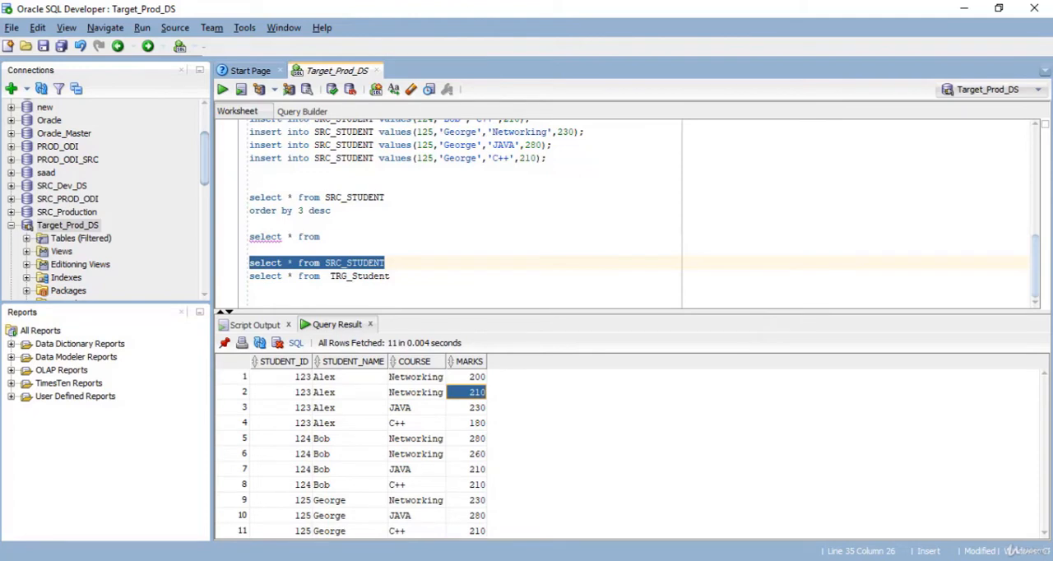
key(alt+Tab)
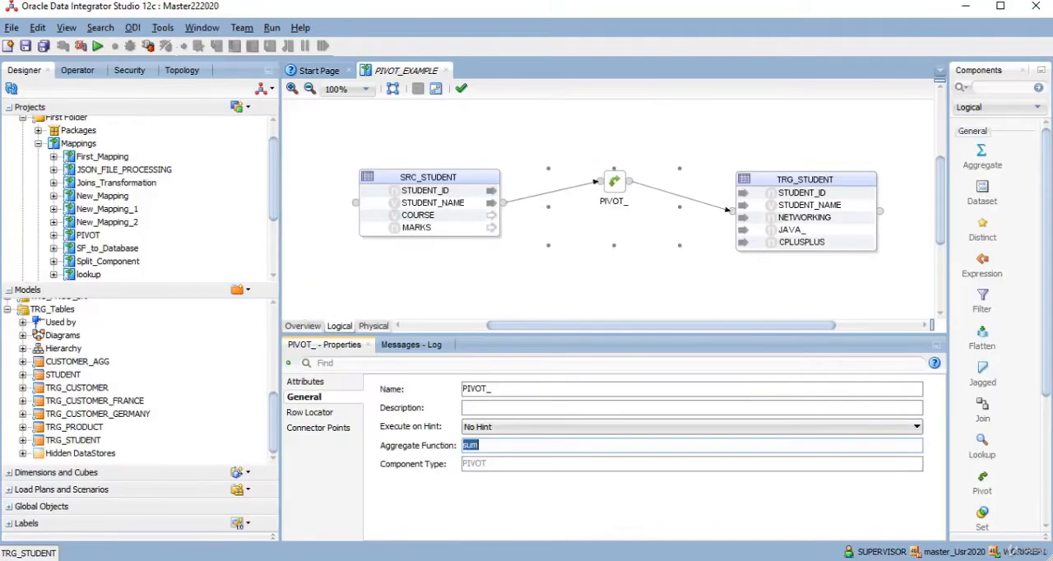
click(487, 446)
double_click(486, 445)
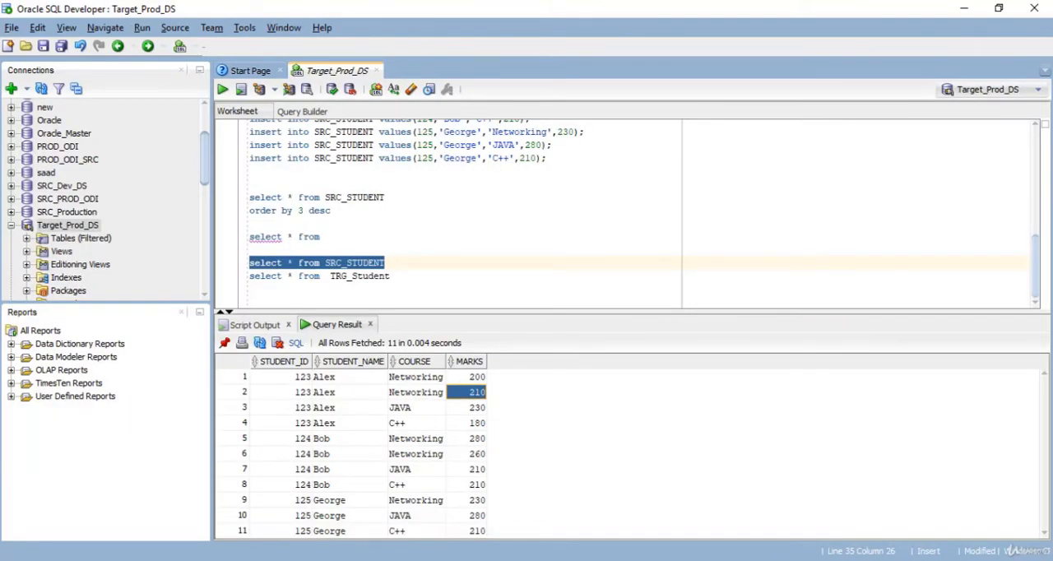
click(468, 377)
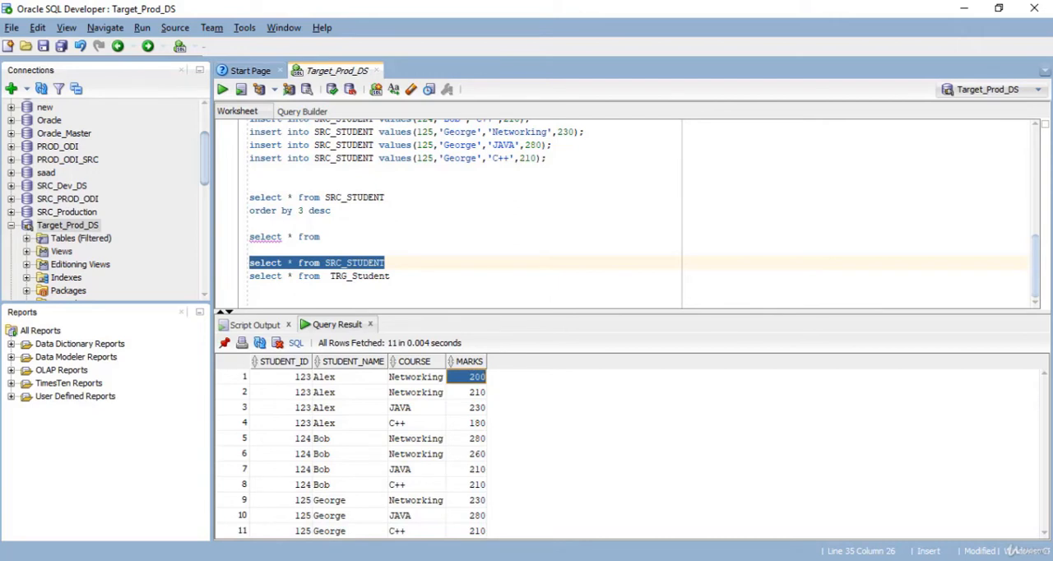
click(467, 393)
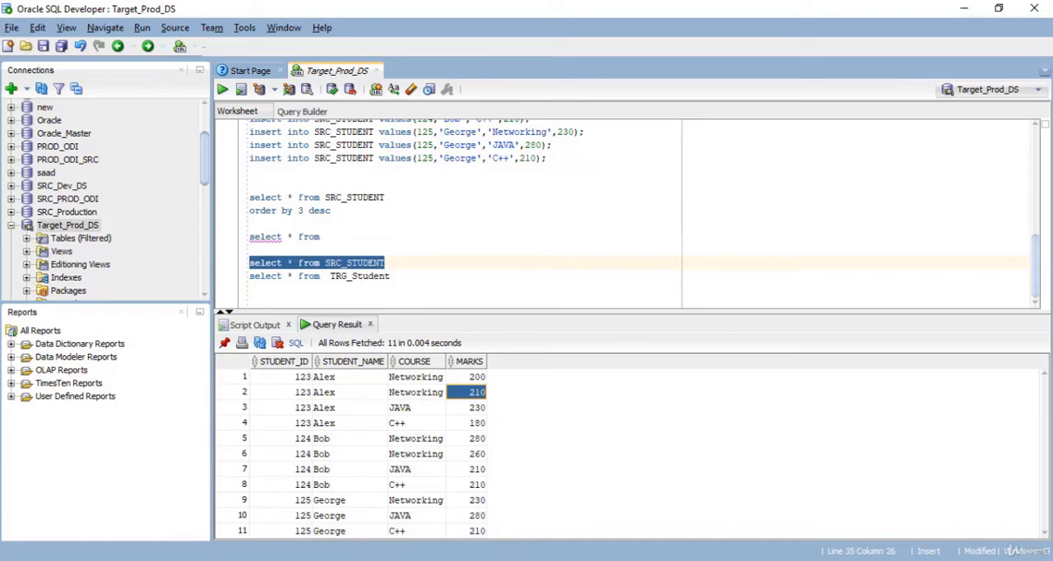
click(466, 438)
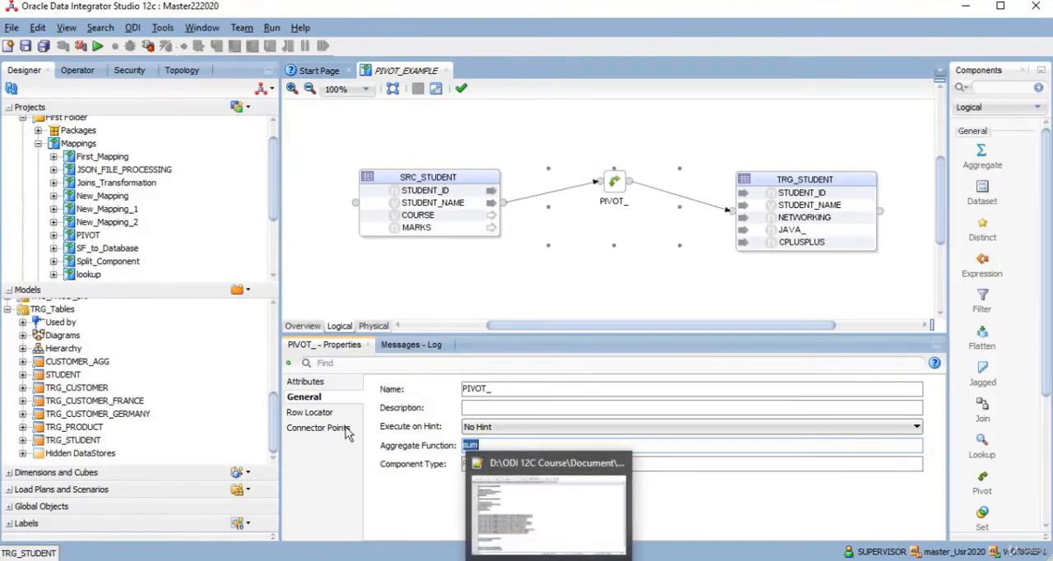
- Set the pivot's row locator expression to SRC_STUDENT.COURSE in Oracle Data Integrator
click(319, 414)
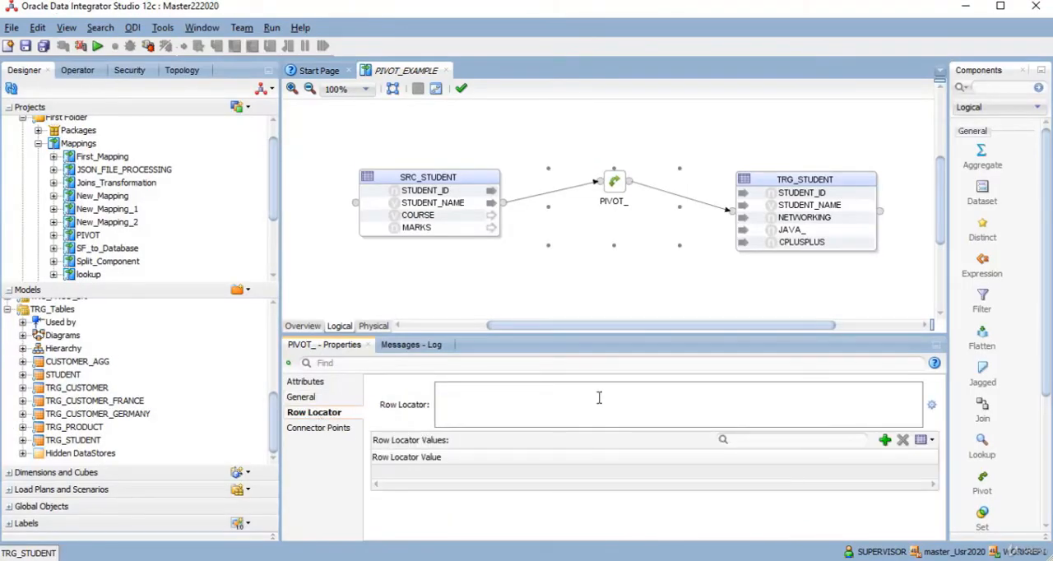
click(932, 405)
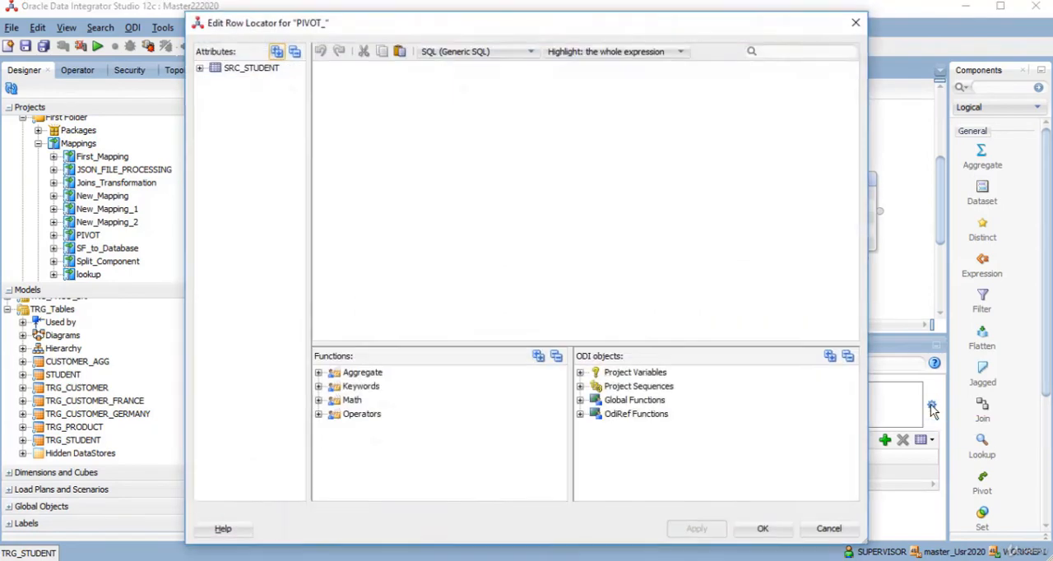
click(201, 70)
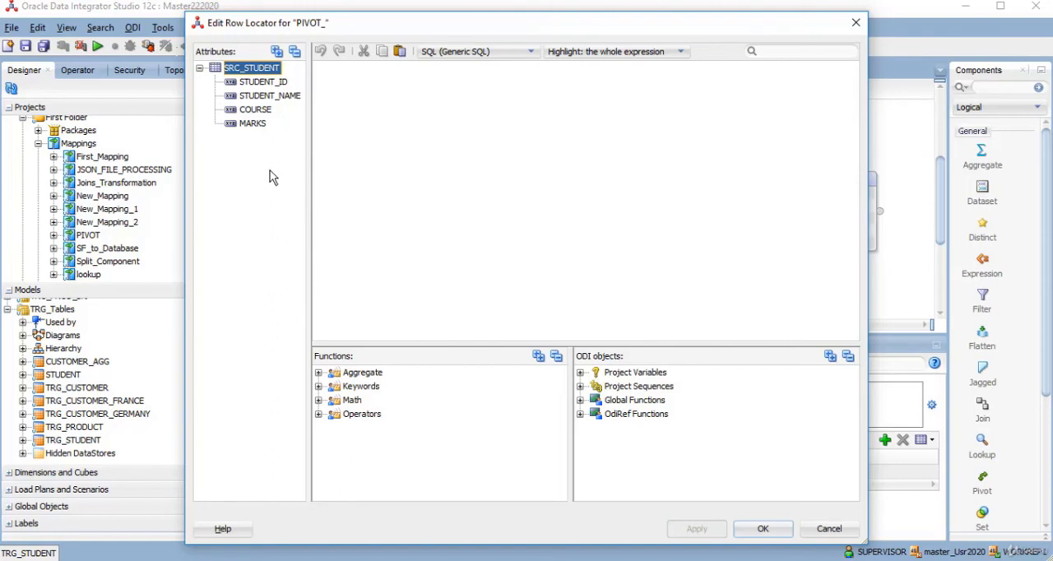
double_click(255, 110)
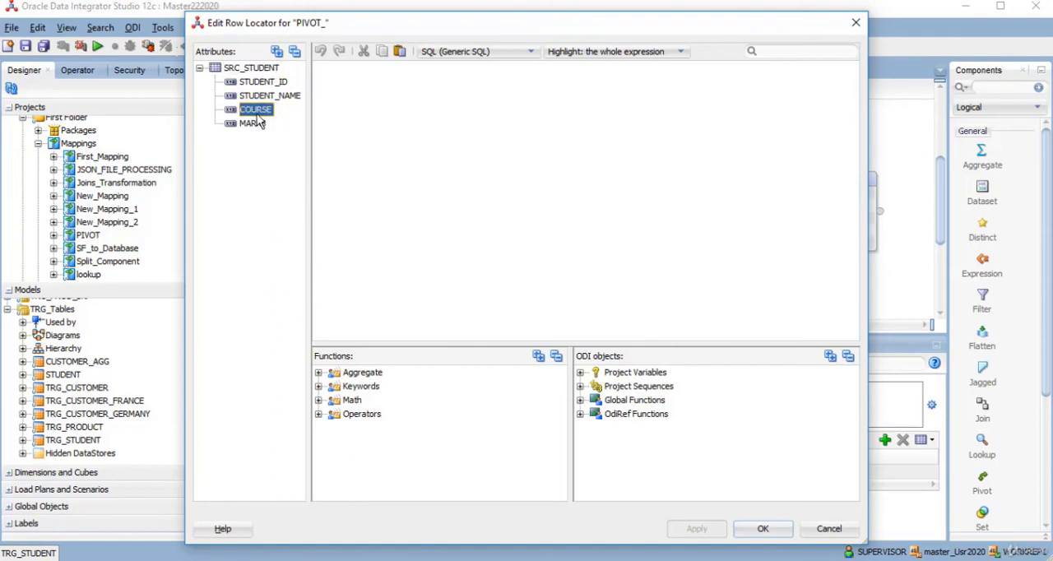
click(752, 530)
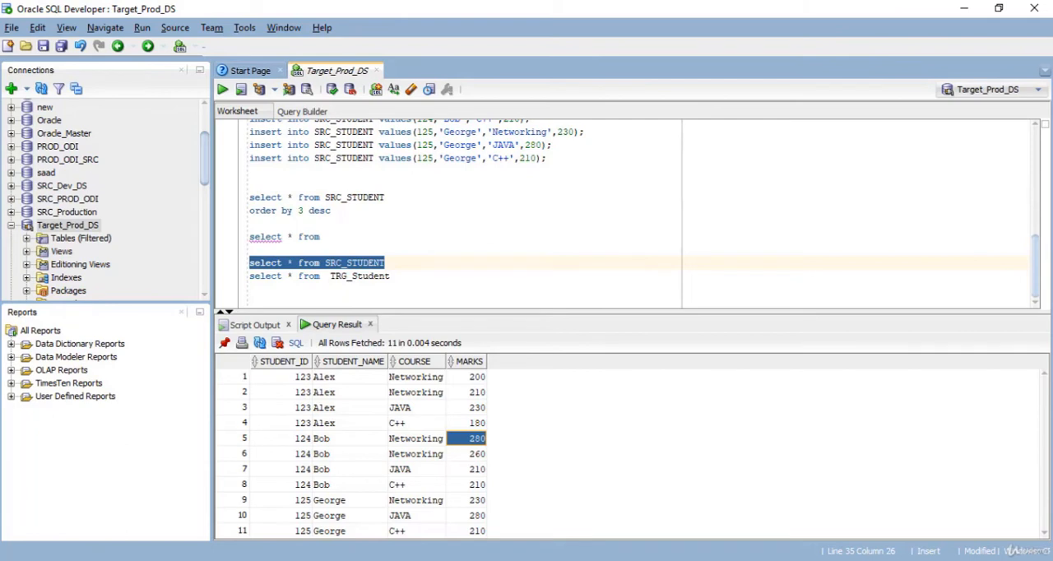
- Query all rows of TRG_Student in SQL Developer to check its columns, and return to Oracle Data Integrator
drag(392, 277, 249, 277)
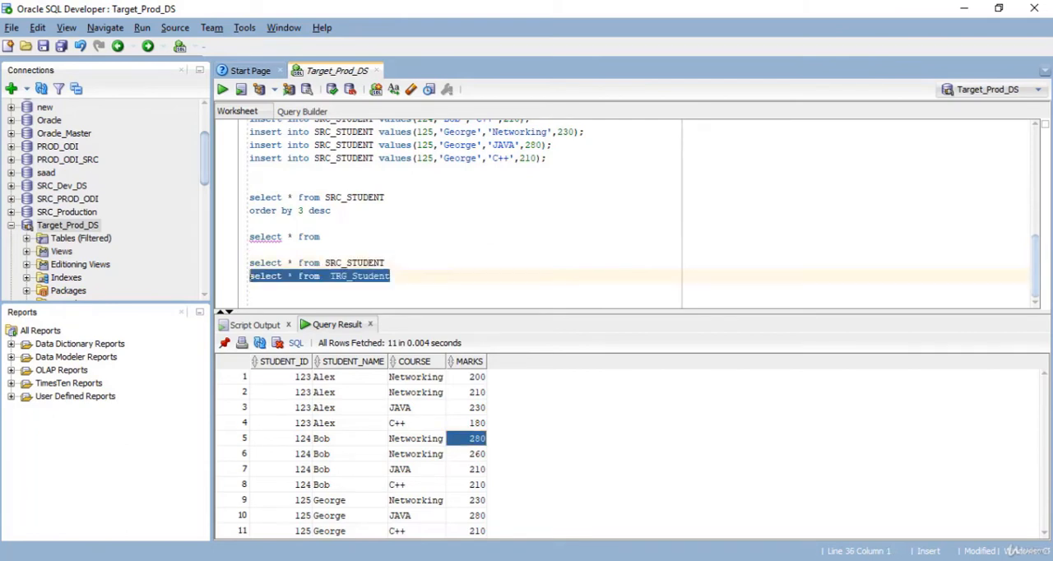
click(222, 89)
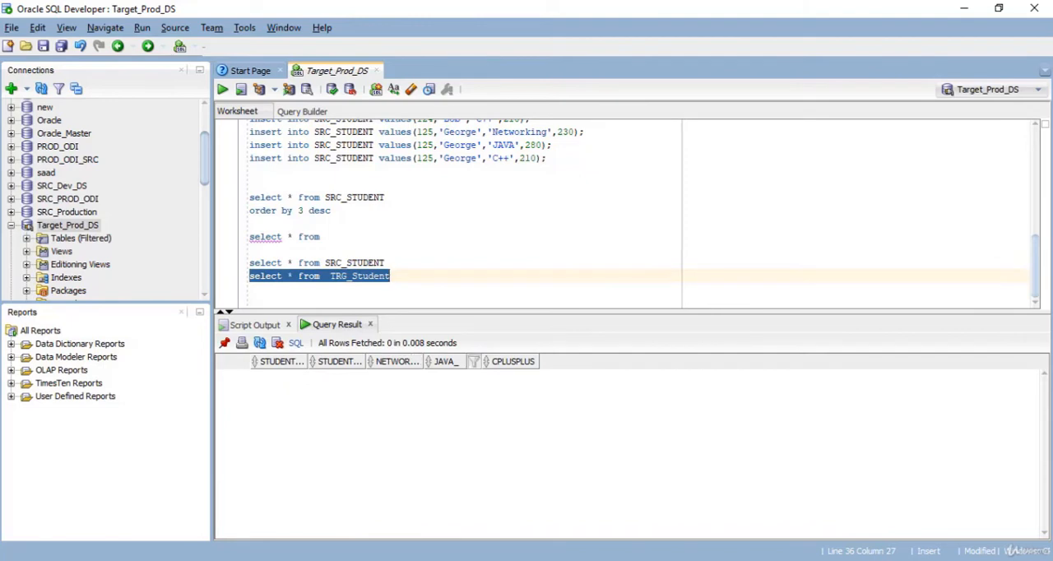
key(alt+Tab)
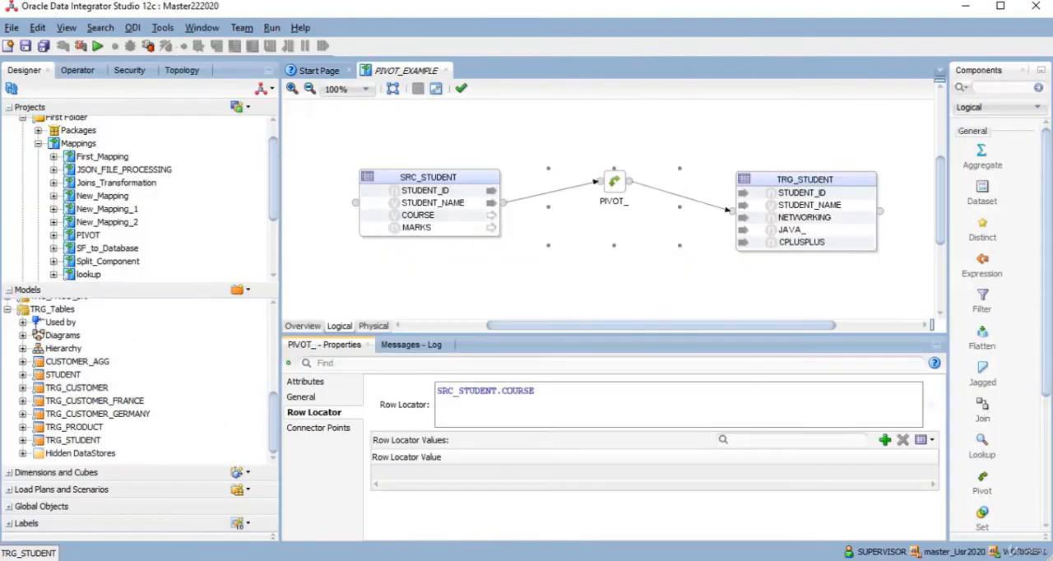
- Review the pivot's general settings, the attributes' matching row options, and the input and output connector points
click(306, 397)
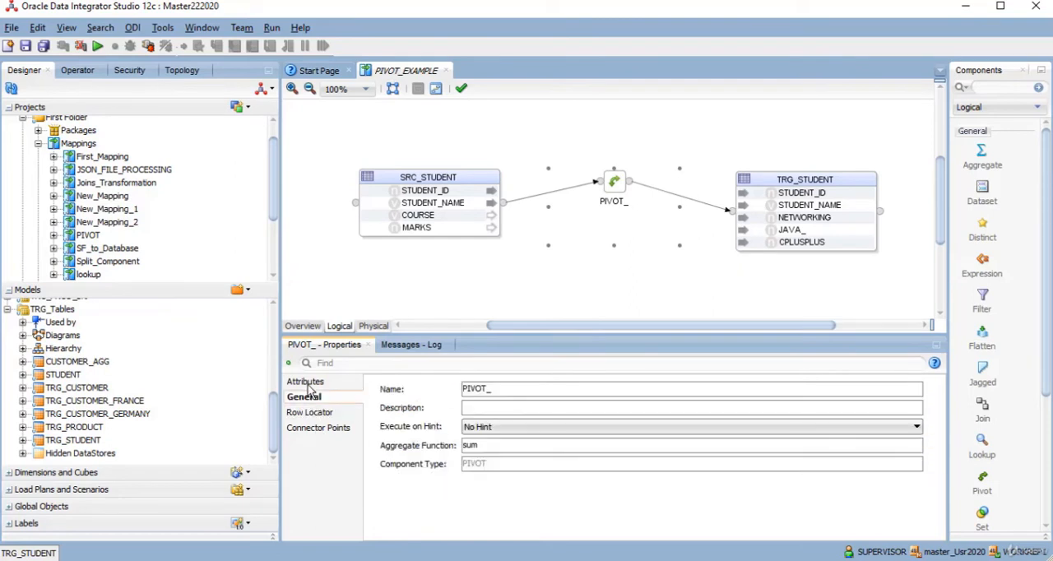
click(308, 382)
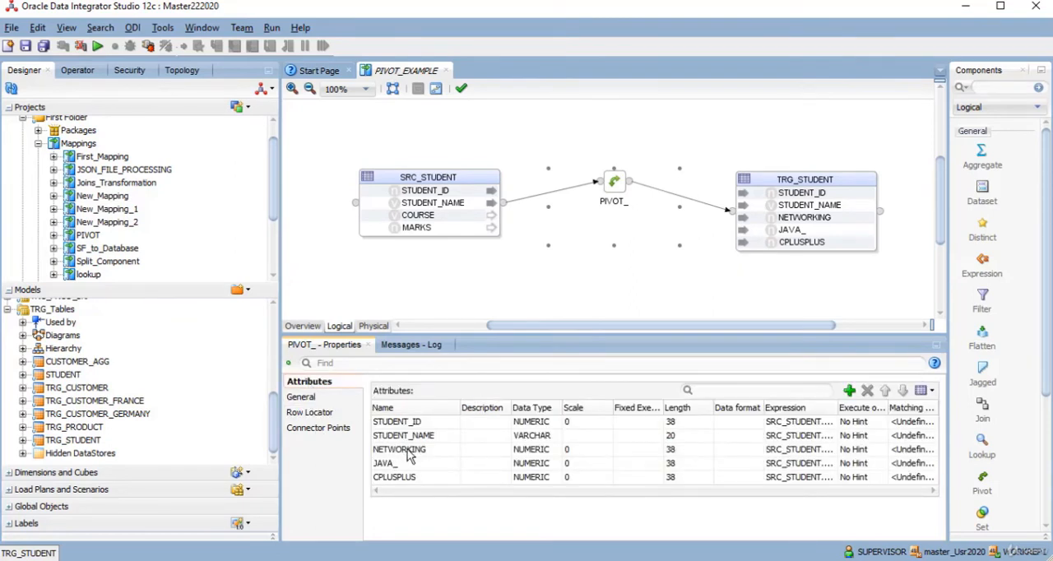
click(918, 452)
click(917, 436)
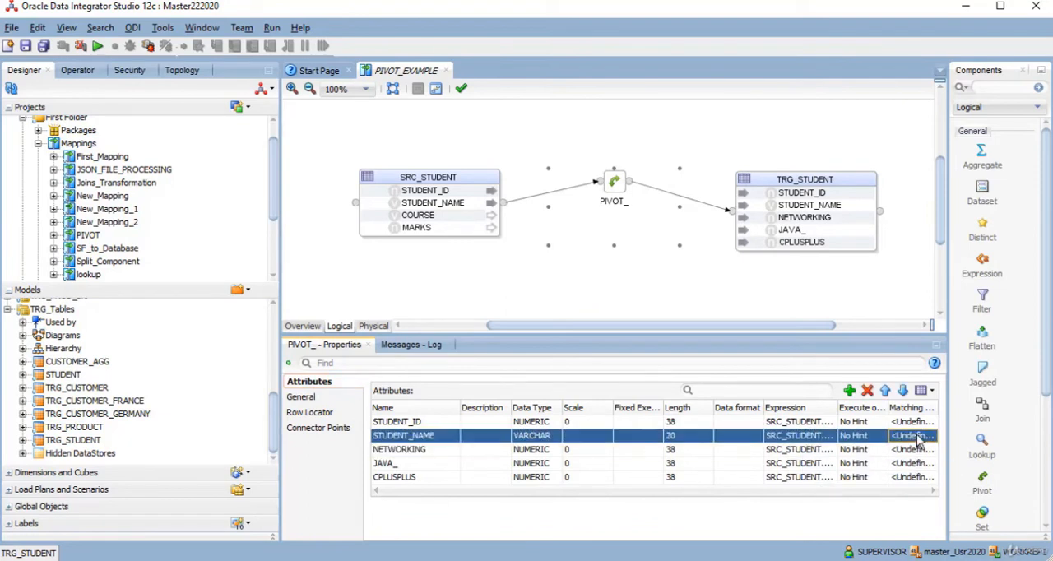
click(918, 452)
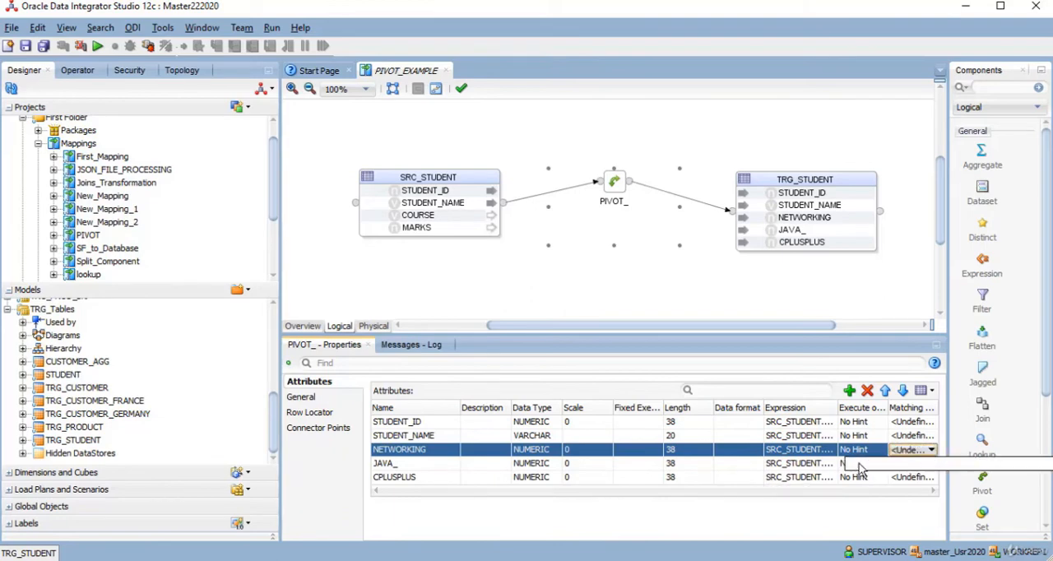
click(319, 430)
click(555, 392)
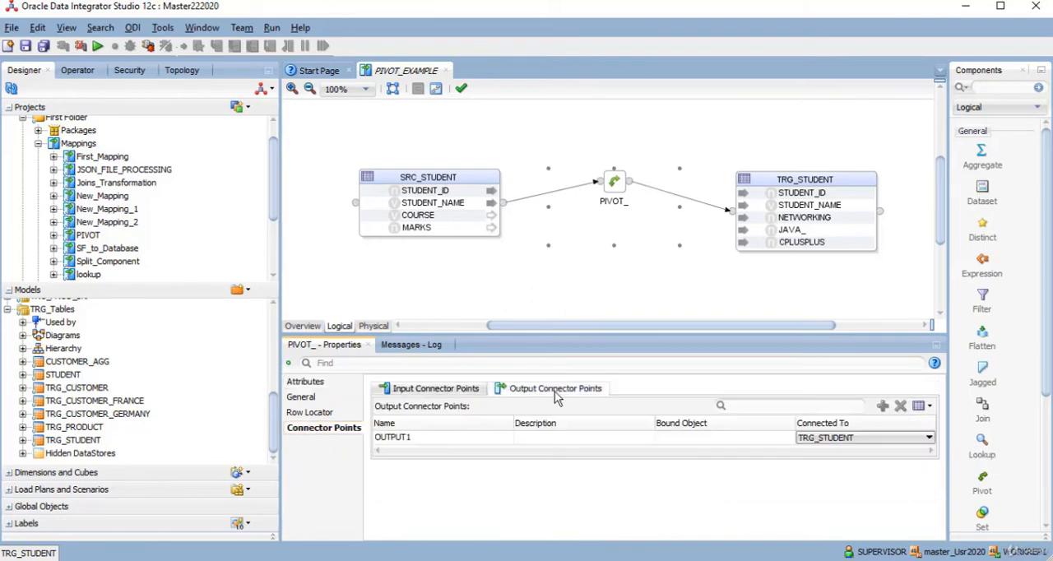
click(444, 390)
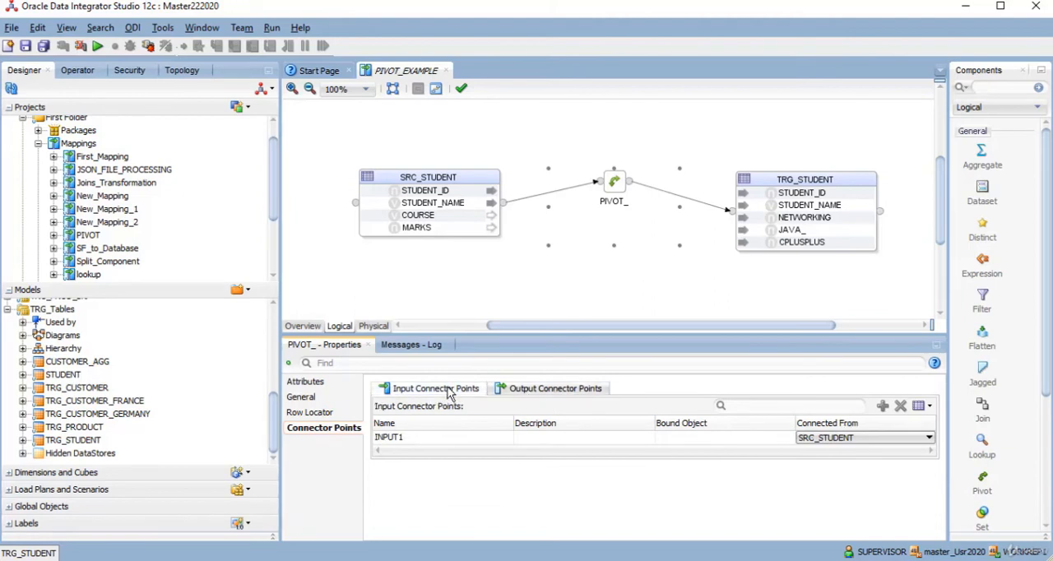
- Add three row locator values to the PIVOT_ component
click(309, 414)
click(884, 440)
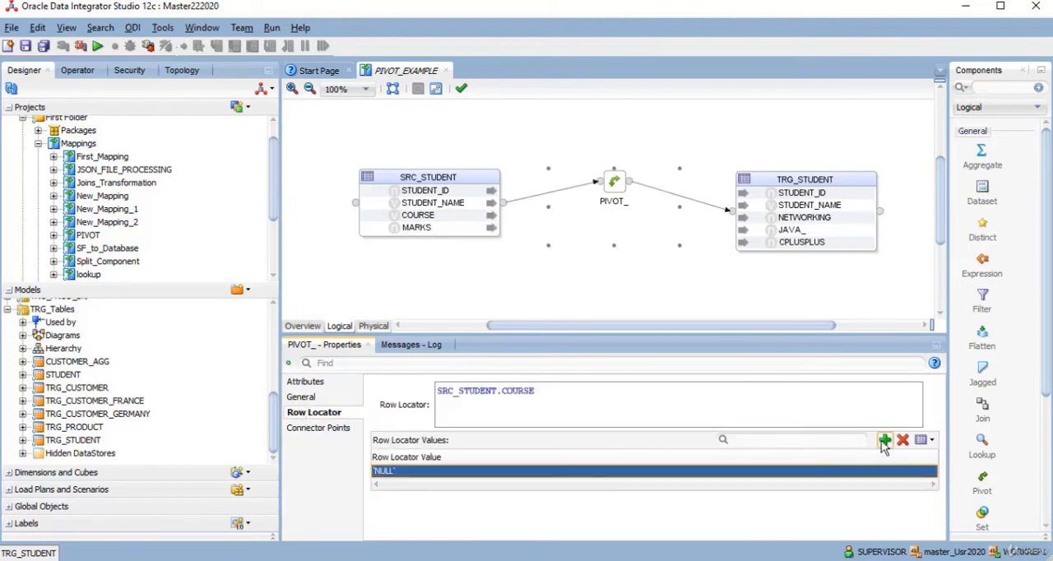
click(884, 440)
click(884, 440)
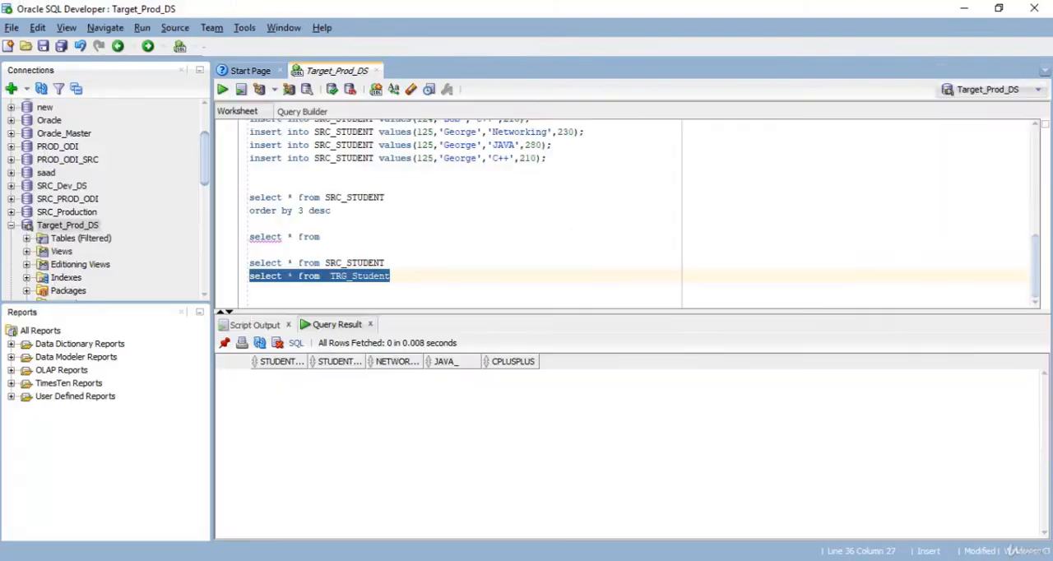
click(620, 560)
- Replace the first row locator value with 'JAVAL'
click(413, 472)
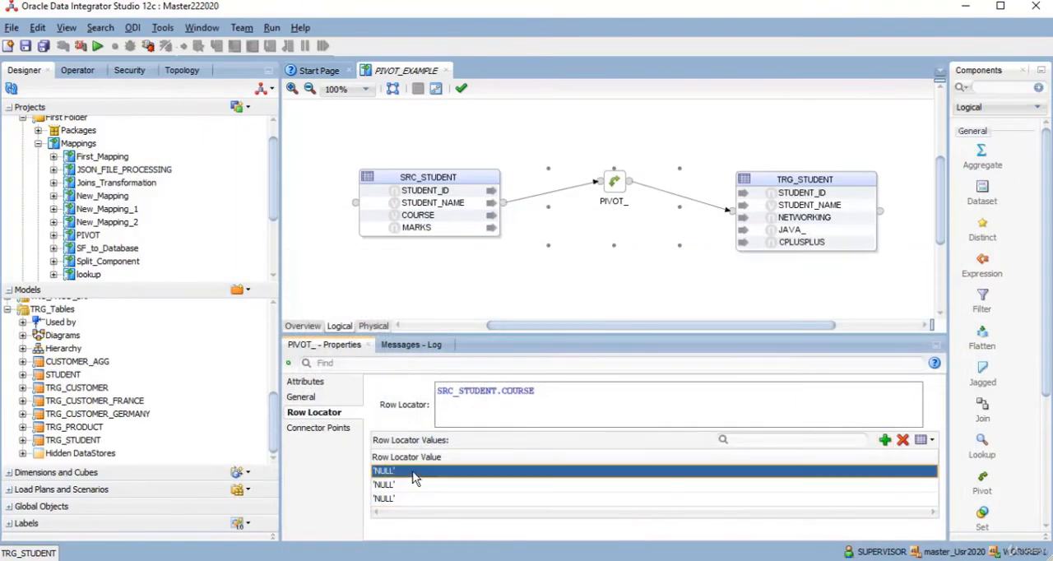
click(397, 475)
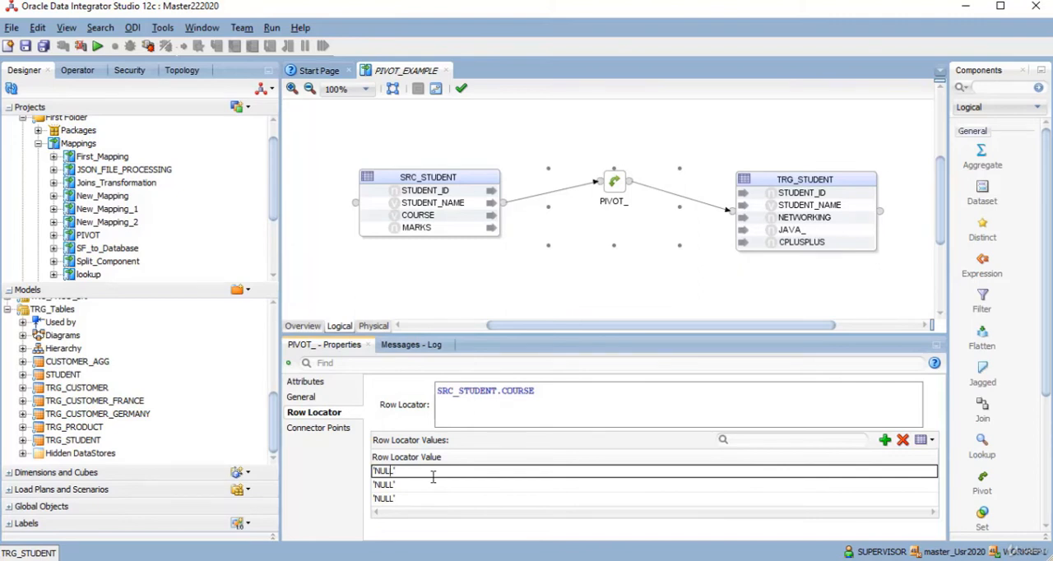
key(BackSpace)
key(BackSpace)
key(BackSpace)
key(BackSpace)
text(JAVA)
- Replace the second row locator value with 'Networking'
click(409, 485)
key(BackSpace)
key(BackSpace)
key(BackSpace)
key(BackSpace)
key(BackSpace)
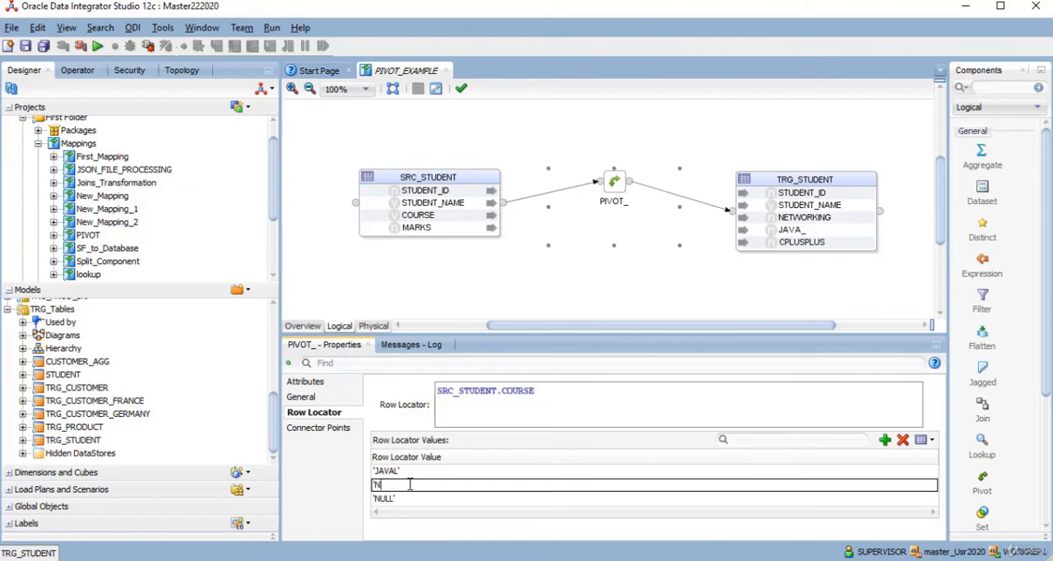
text(Networking)
- Replace the third row locator value with 'C++'', save the mapping, and go through the three values
click(400, 500)
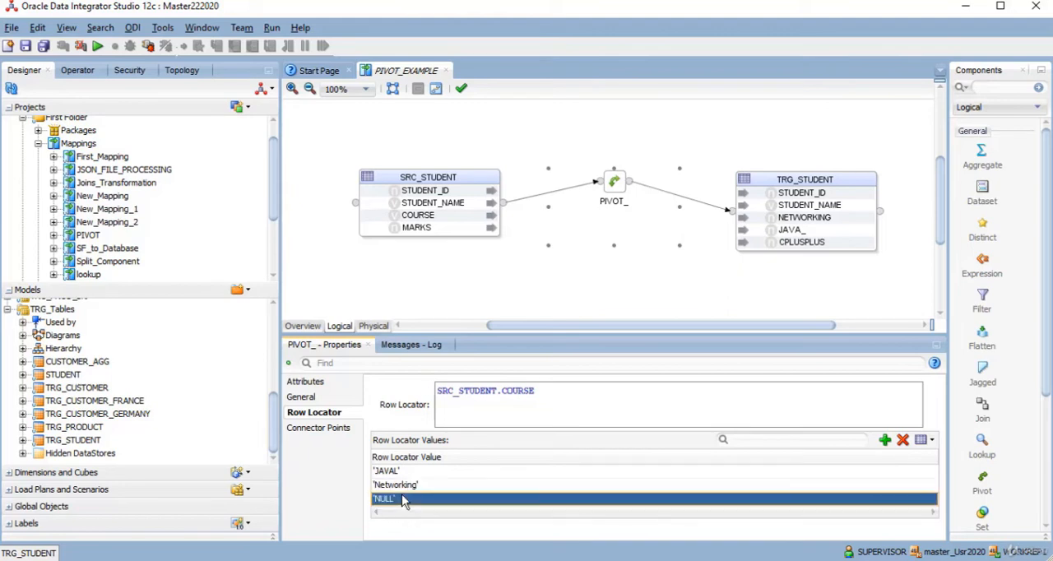
click(402, 498)
key(BackSpace)
key(BackSpace)
key(BackSpace)
key(BackSpace)
key(BackSpace)
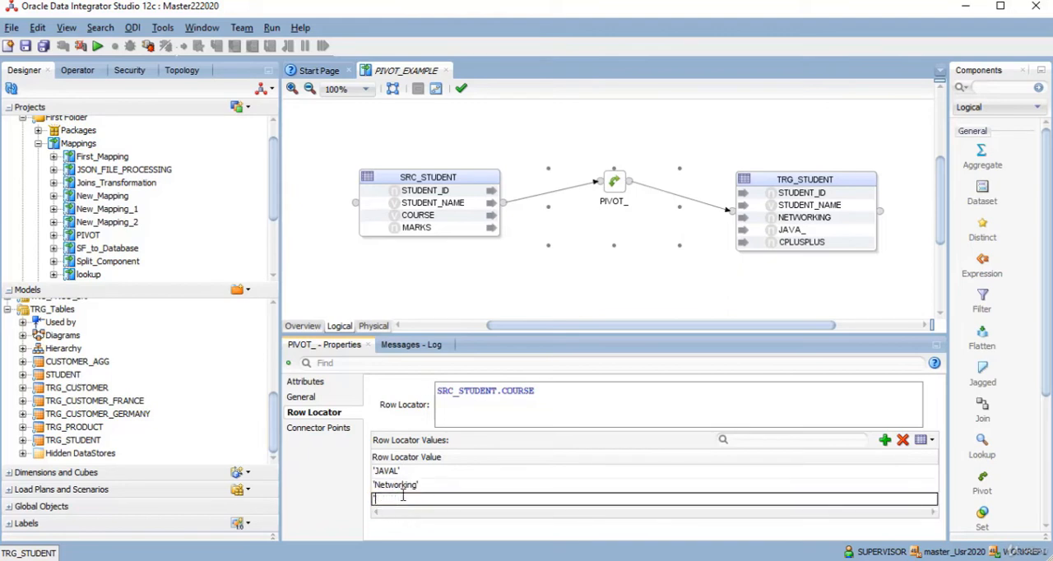
text(C++')
click(26, 46)
click(462, 474)
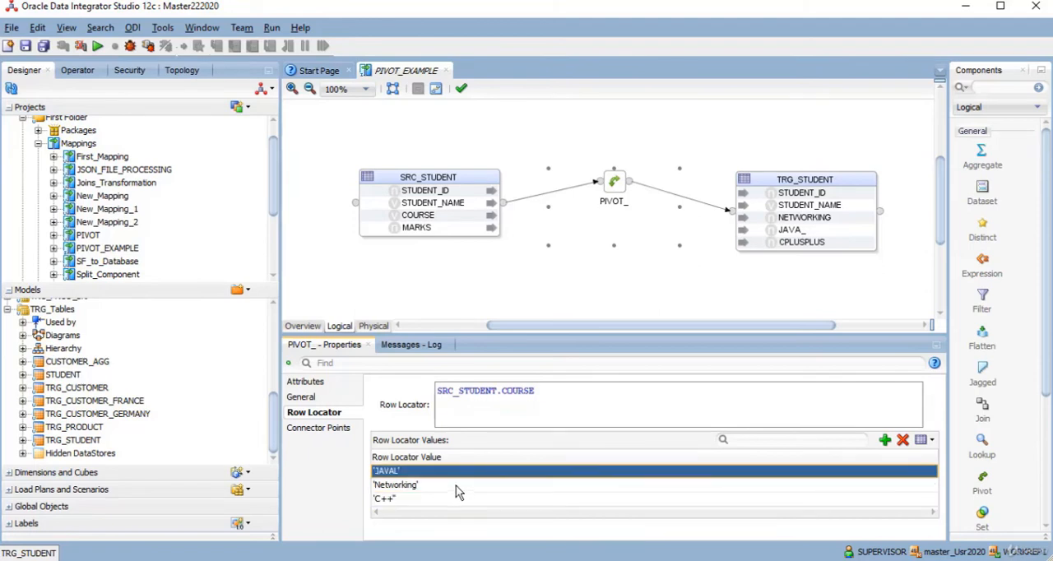
click(455, 487)
click(453, 499)
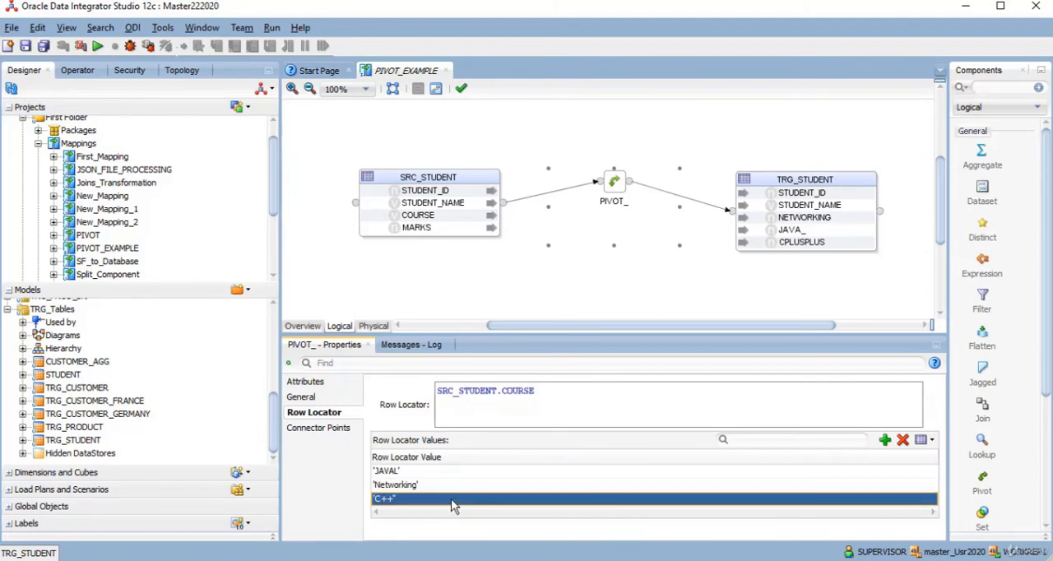
- Set the pivot attributes' matching rows to 'Networking' for NETWORKING, 'JAVAL' for JAVA_ and 'C++'' for CPLUSPLUS, and save the mapping
click(306, 398)
click(309, 384)
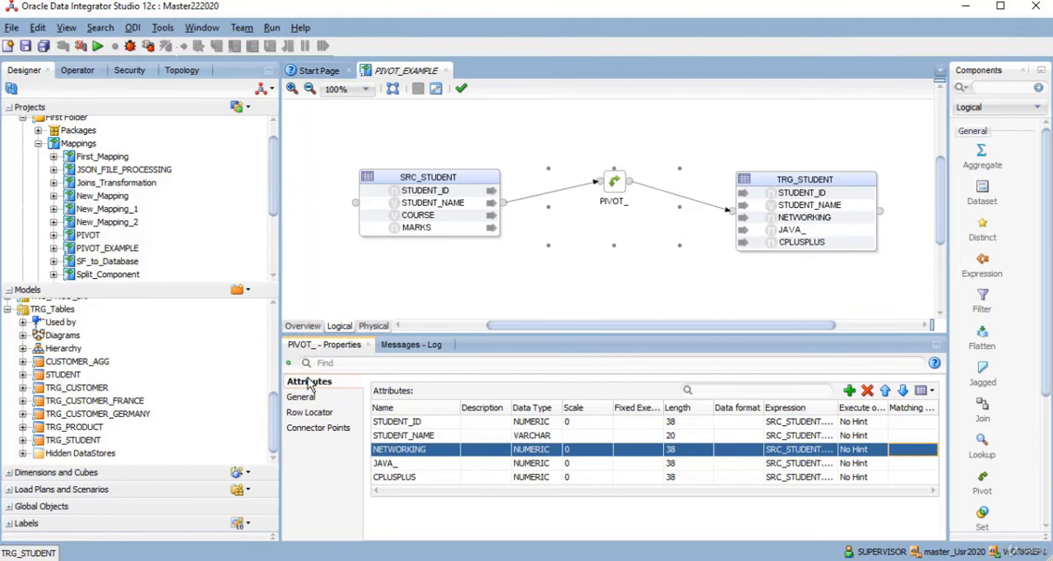
click(908, 458)
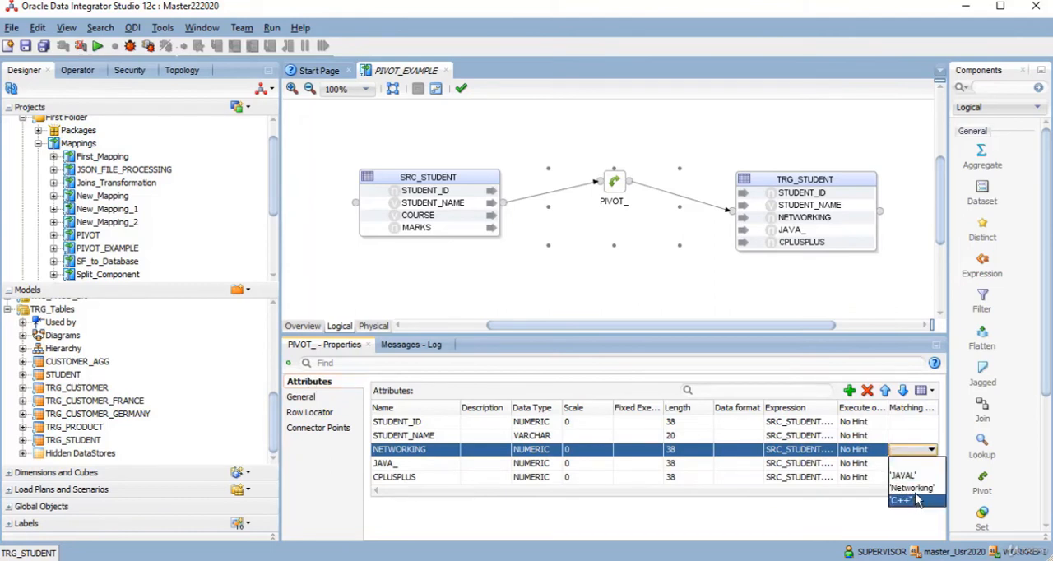
click(913, 488)
click(917, 464)
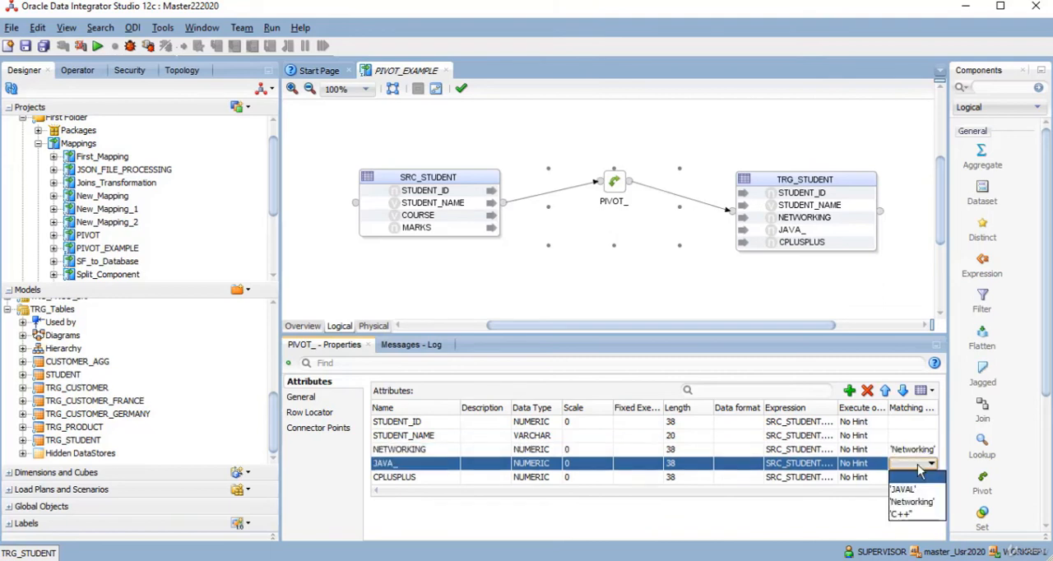
click(919, 490)
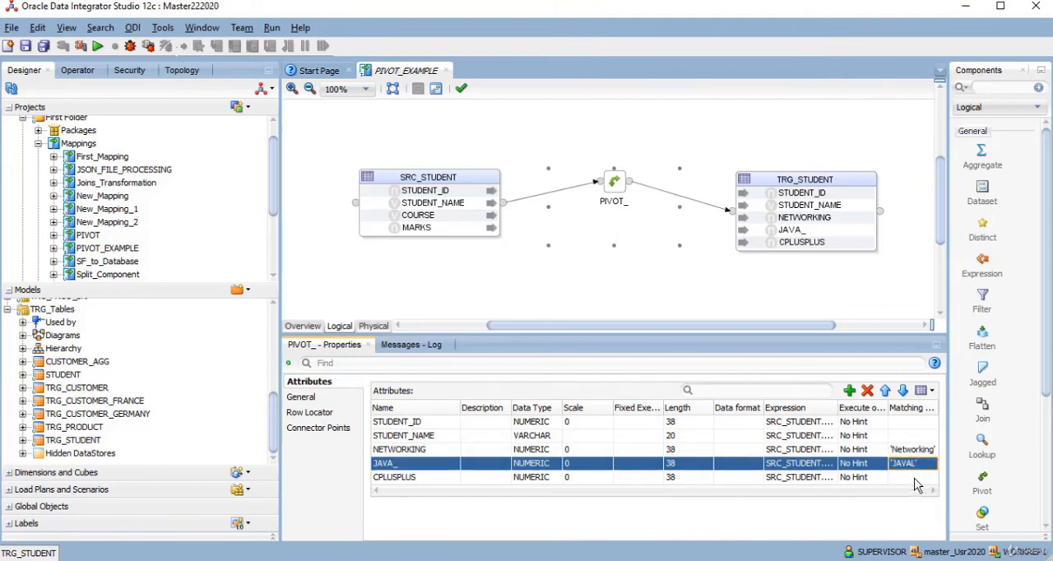
click(920, 477)
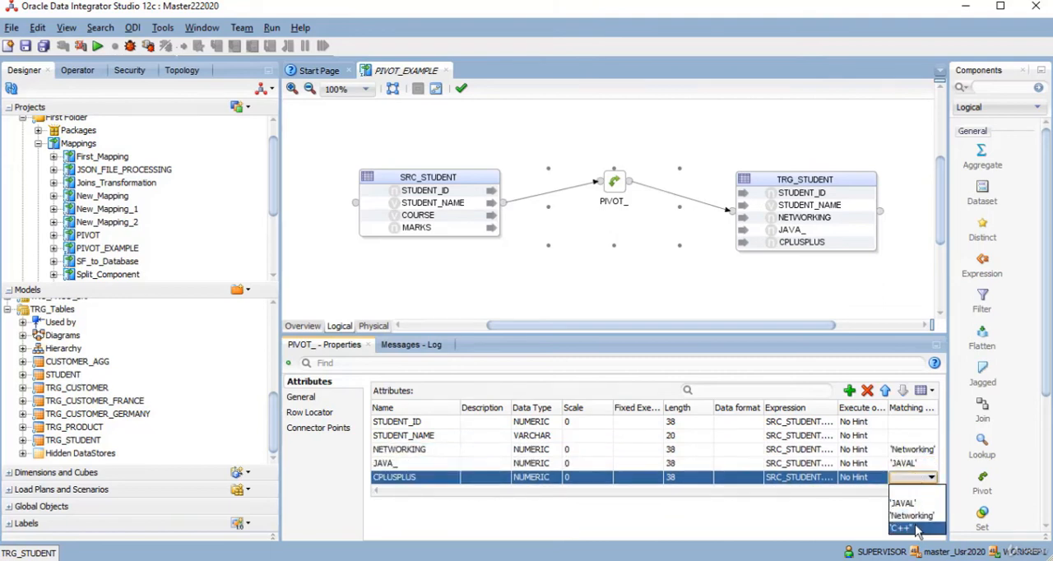
click(918, 529)
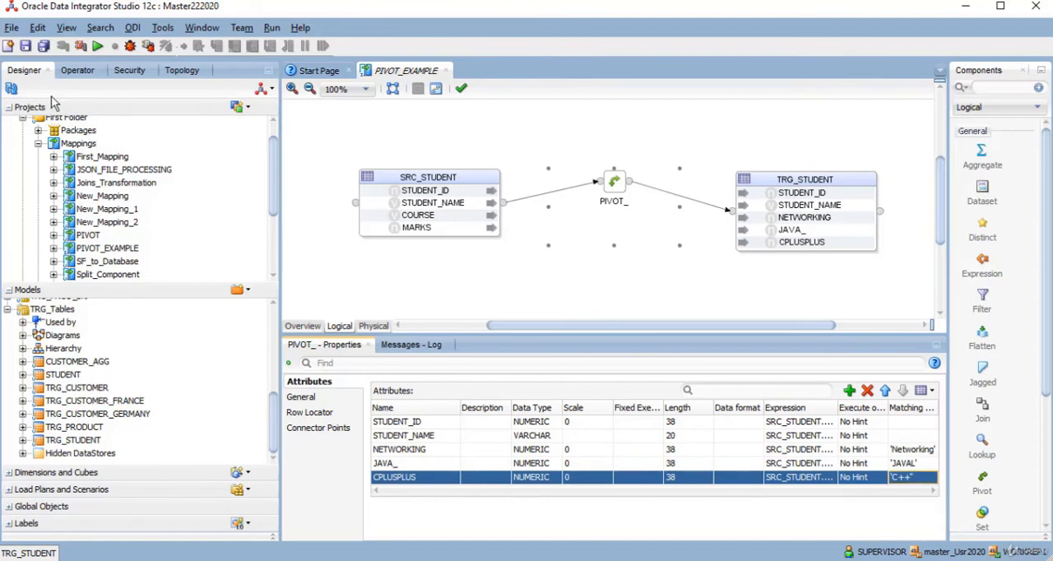
click(24, 48)
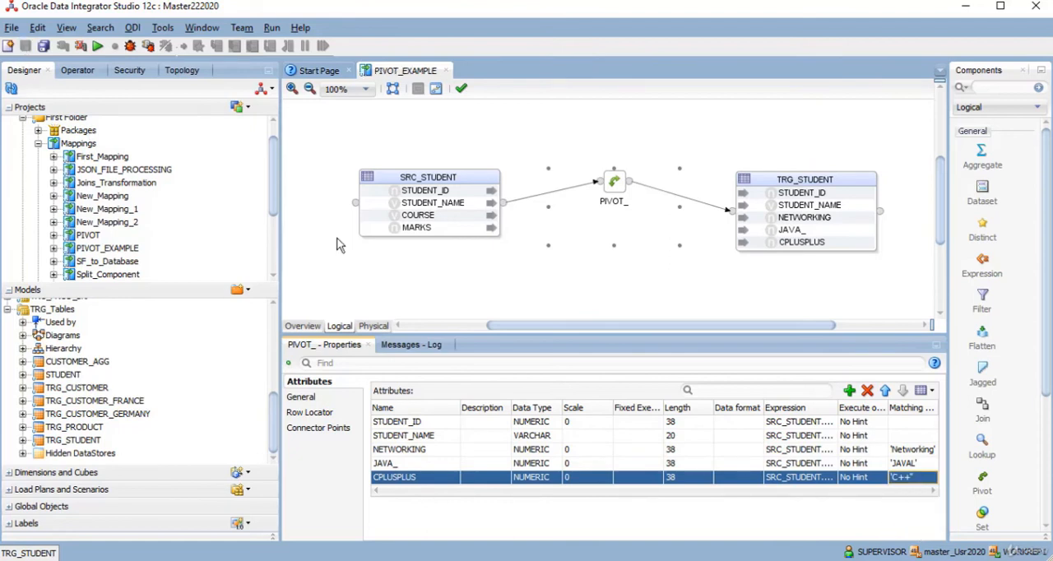
- Correct the first row locator value to 'JAVA' and the third to 'C++', and save the mapping
click(303, 398)
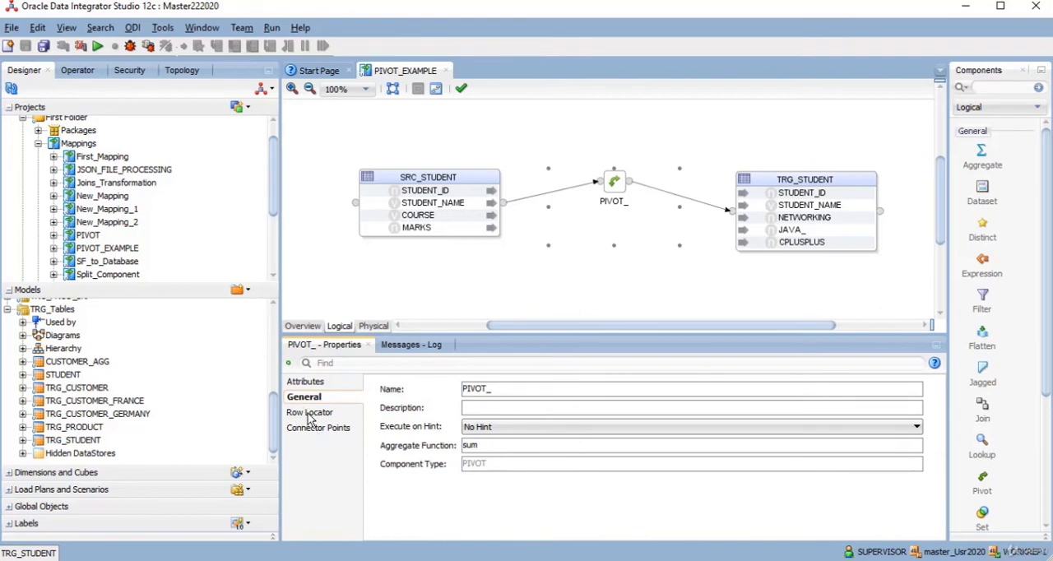
click(310, 412)
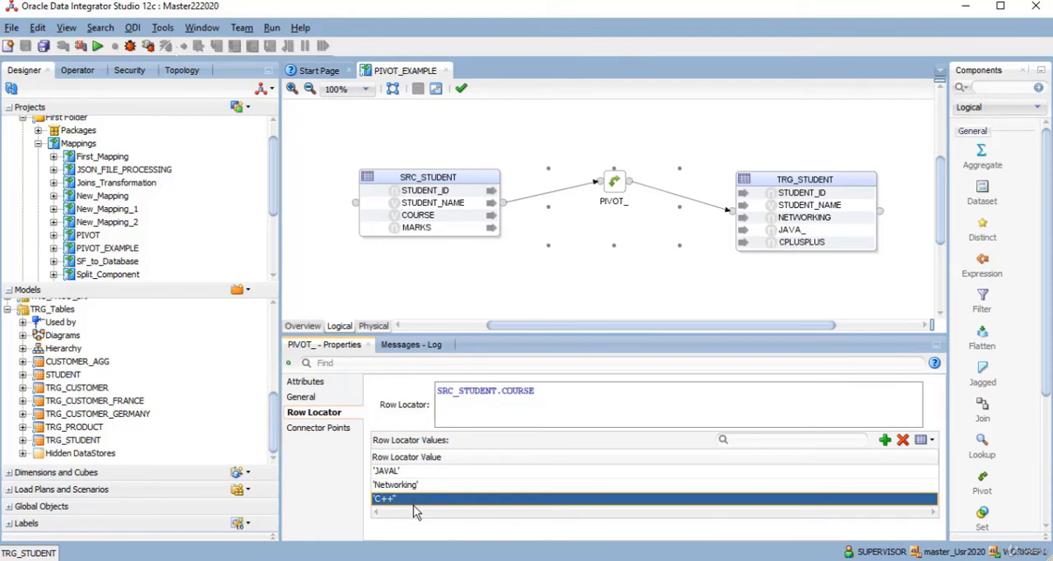
click(404, 471)
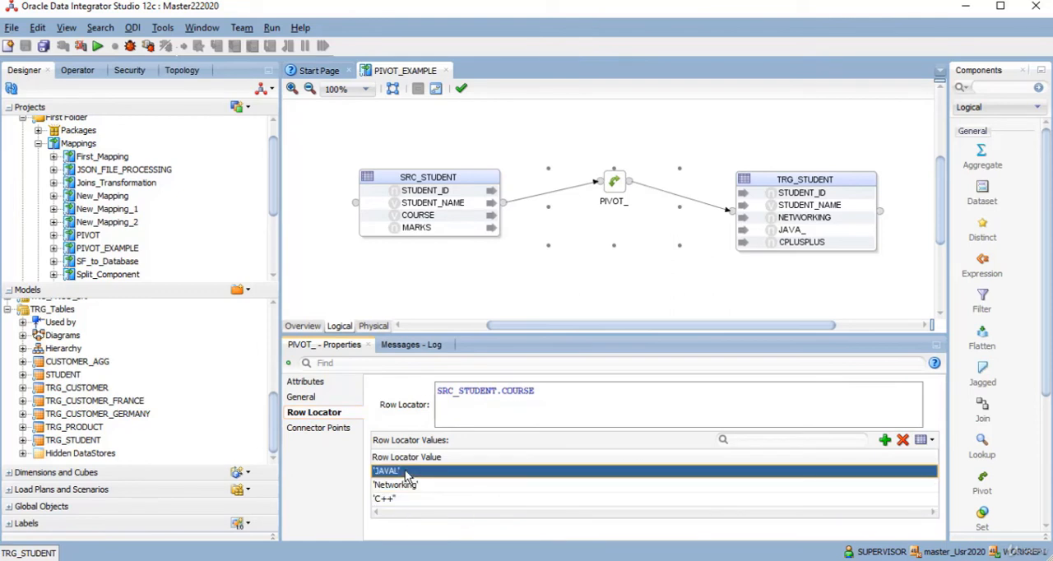
click(405, 473)
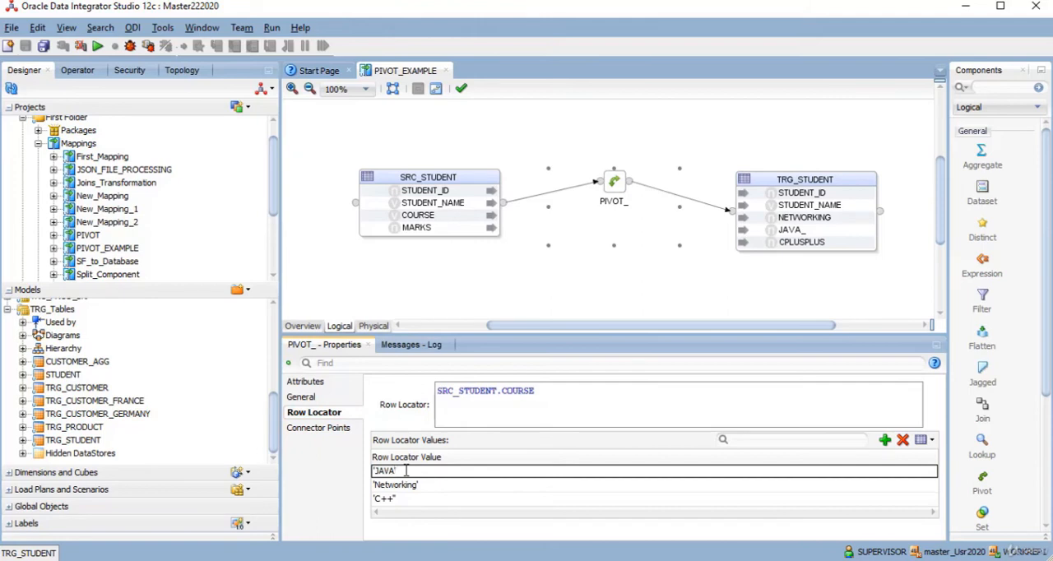
key(BackSpace)
click(427, 487)
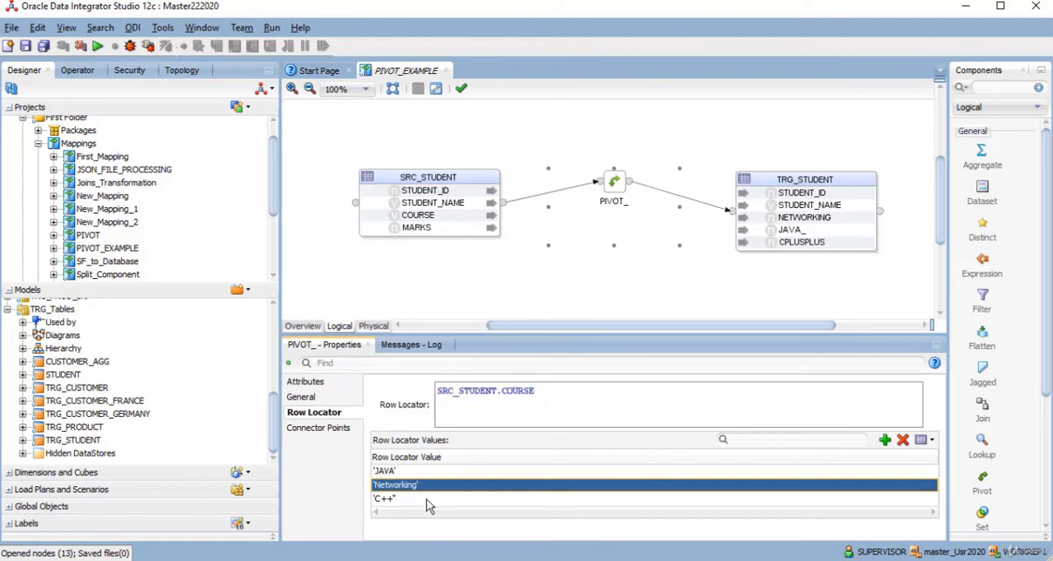
click(427, 499)
click(426, 499)
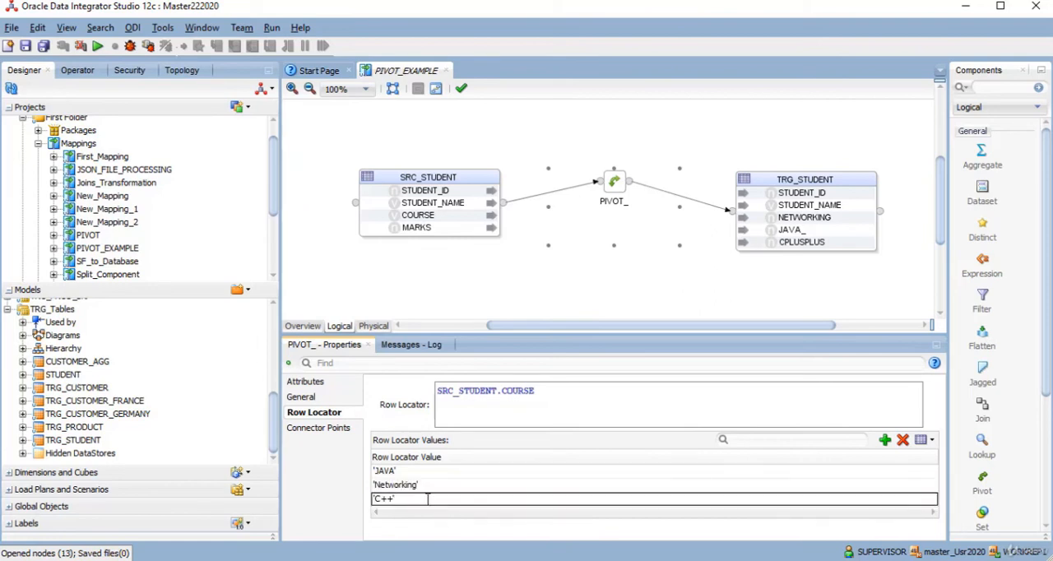
click(26, 47)
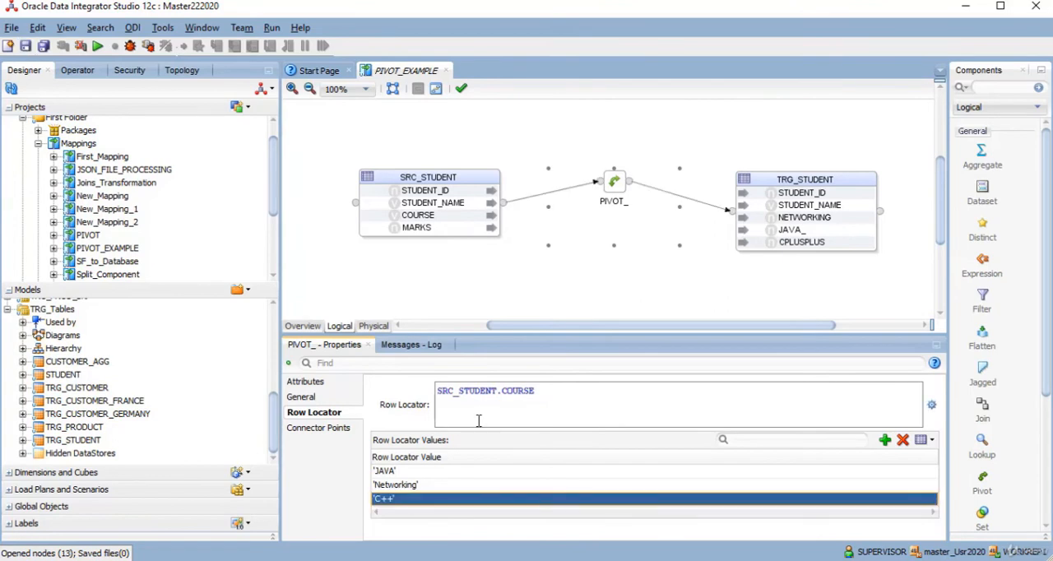
- Reassign the matching rows of JAVA_ to 'JAVA' and CPLUSPLUS to 'C++', and reselect 'Networking' for NETWORKING
click(305, 382)
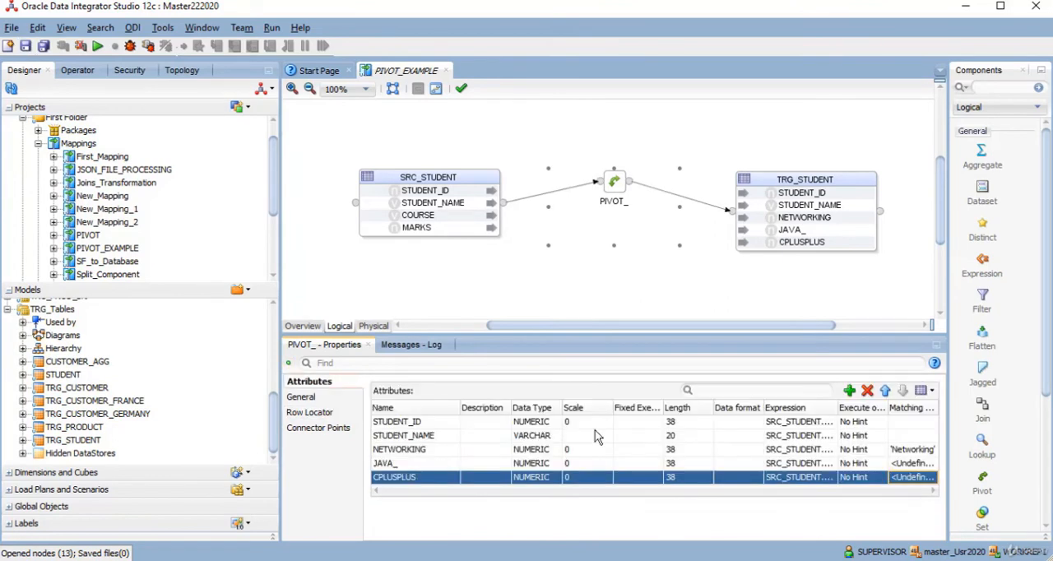
click(922, 465)
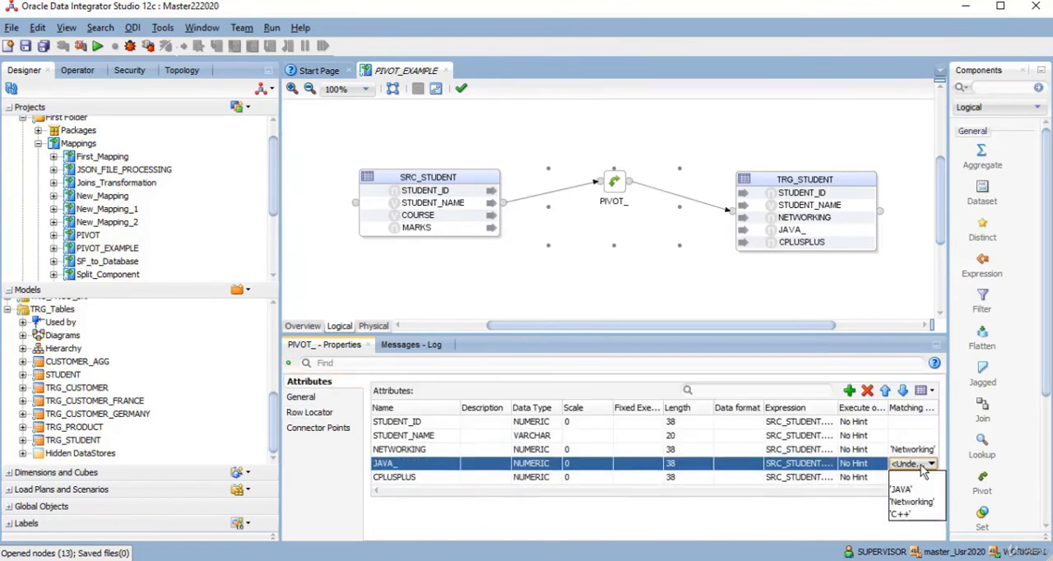
click(911, 490)
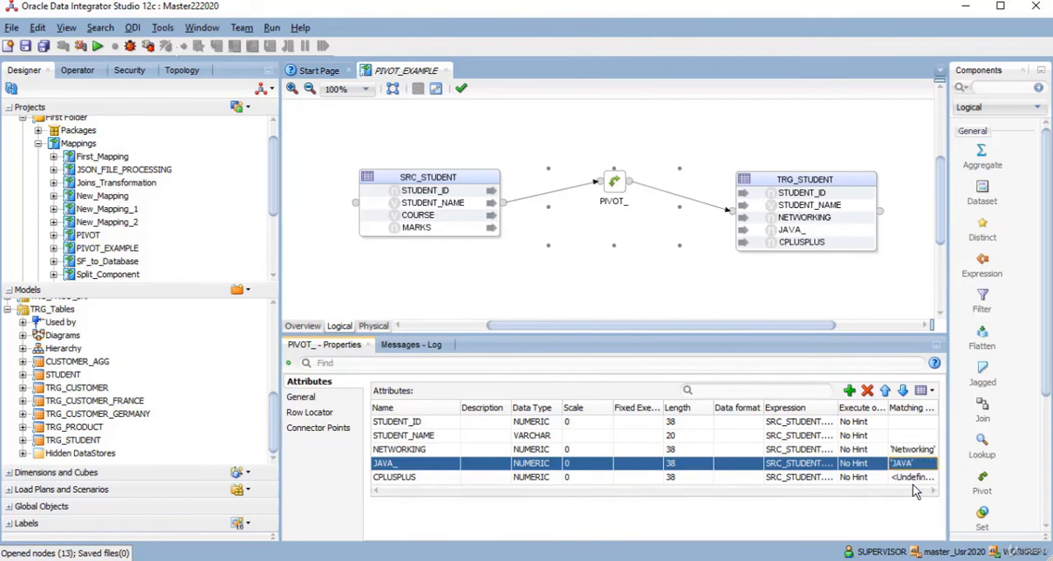
click(915, 478)
click(913, 482)
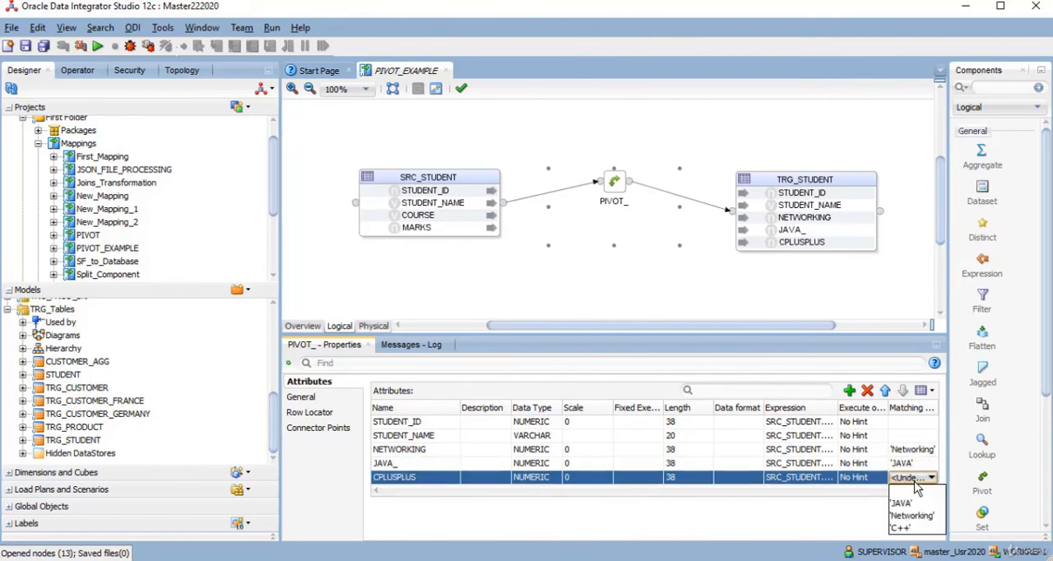
click(908, 531)
click(923, 456)
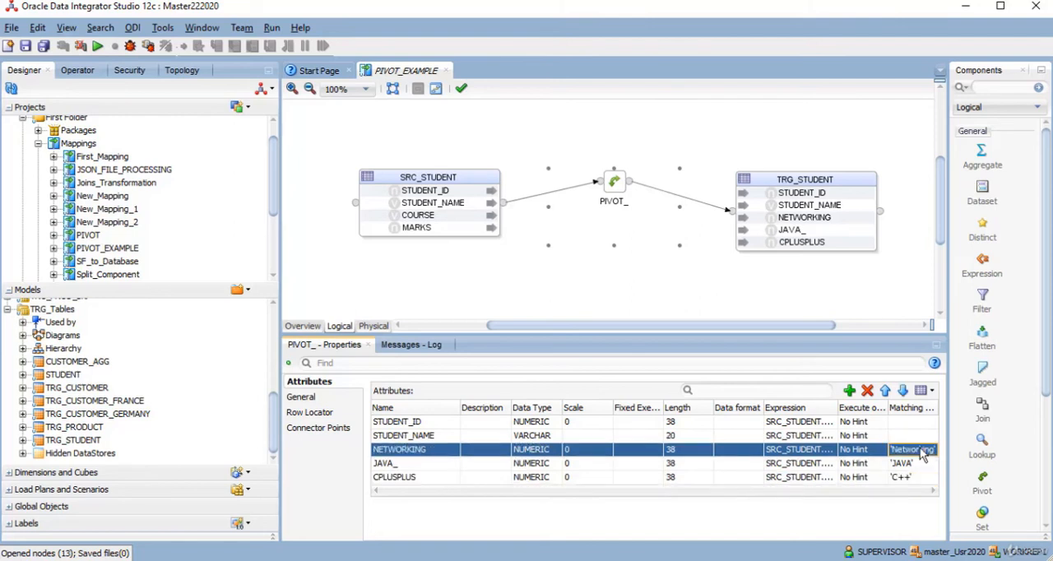
click(921, 452)
click(913, 487)
- Save PIVOT_EXAMPLE and run it in the Production context with the local agent and log level 5
click(26, 48)
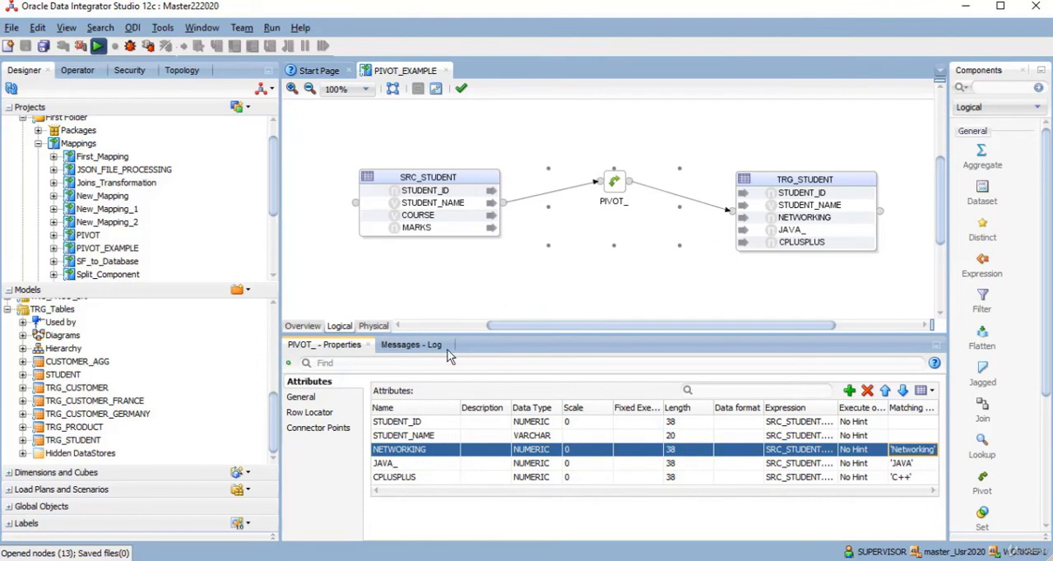
click(535, 352)
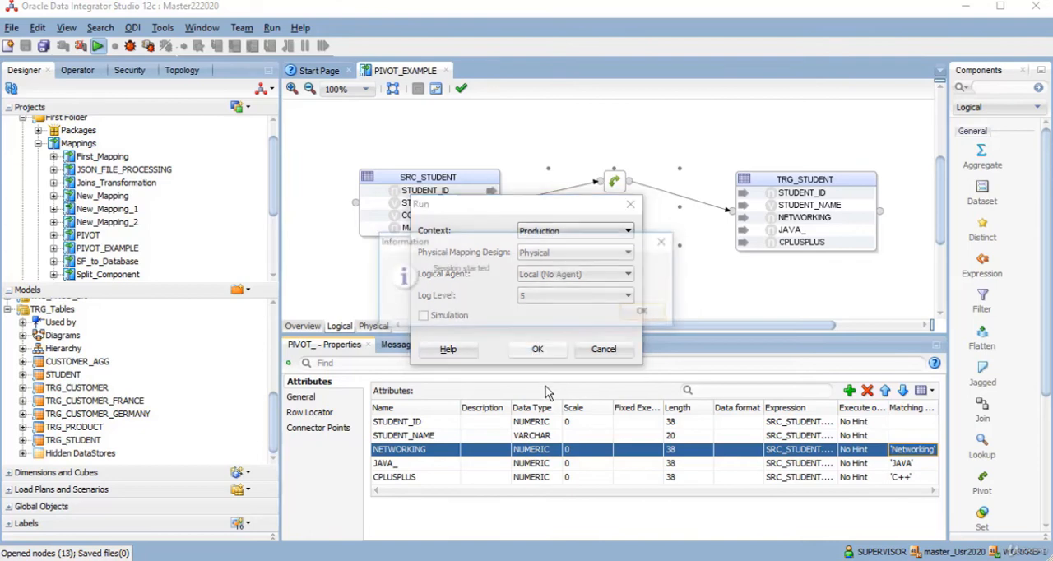
click(633, 315)
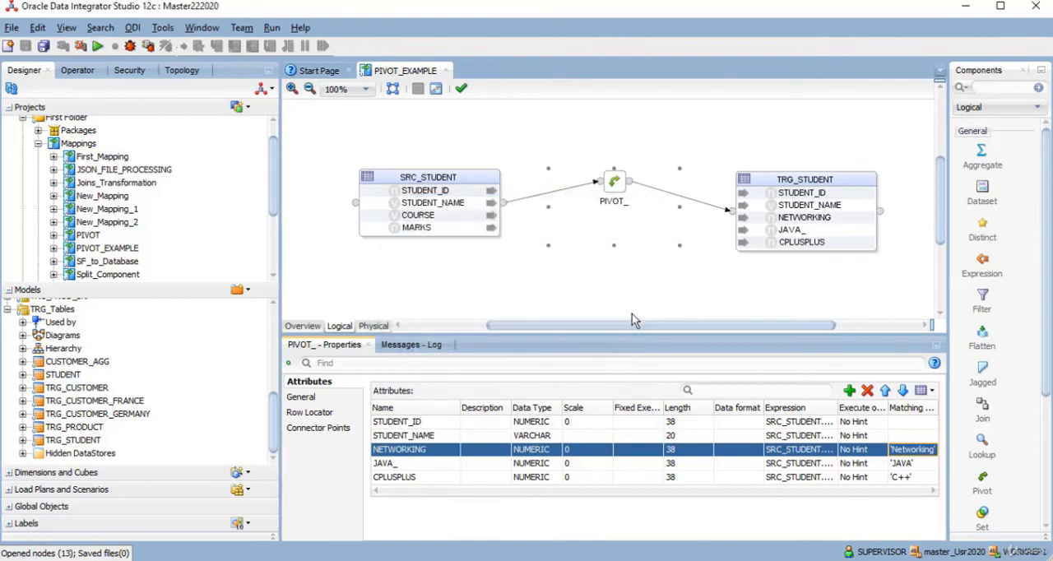
- Rerun the TRG_Student query in SQL Developer and inspect the pivoted NETWORKING and JAVA_ marks of the first two students
key(alt+Tab)
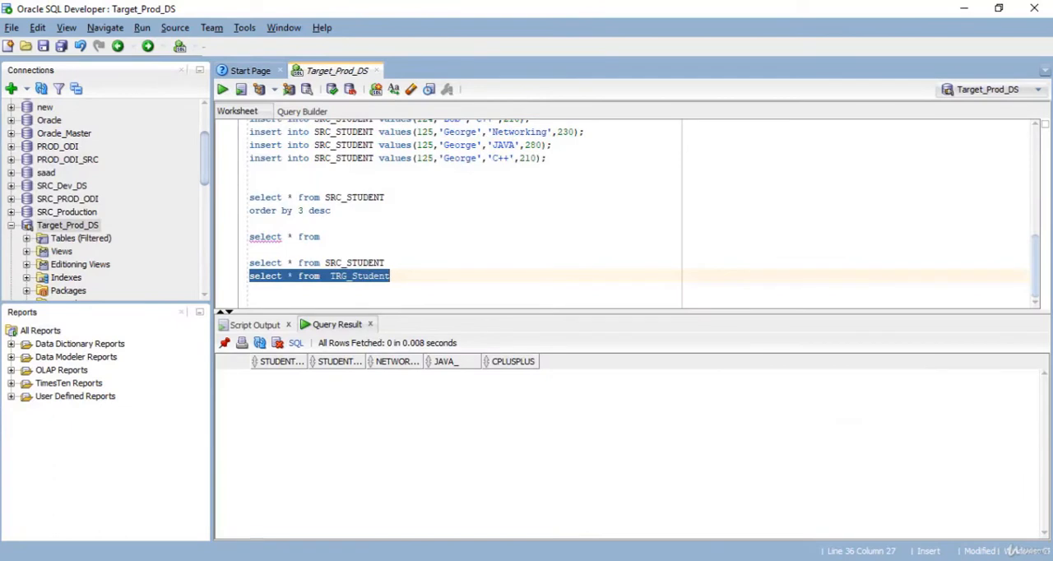
click(223, 89)
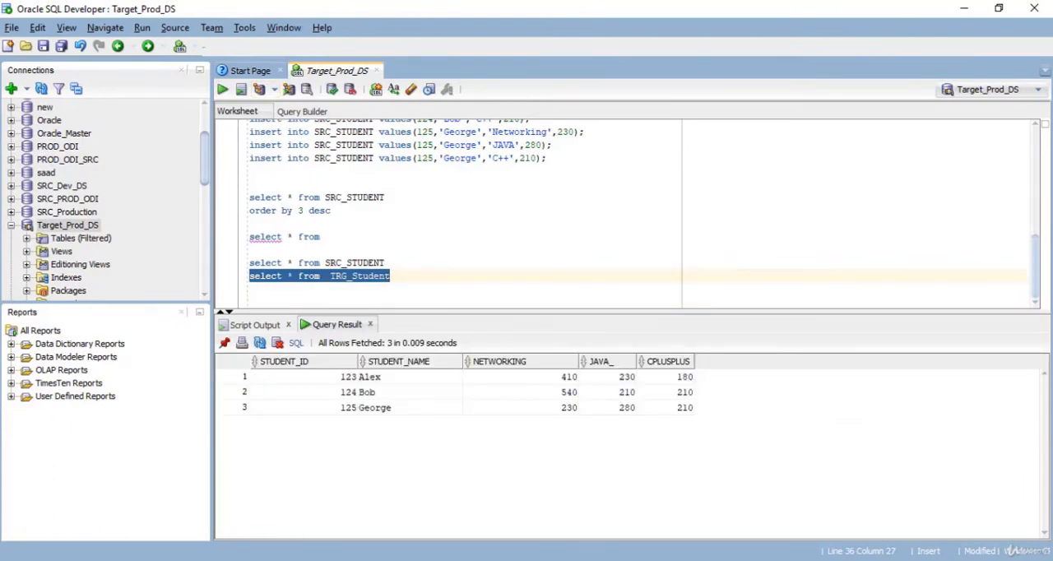
click(521, 377)
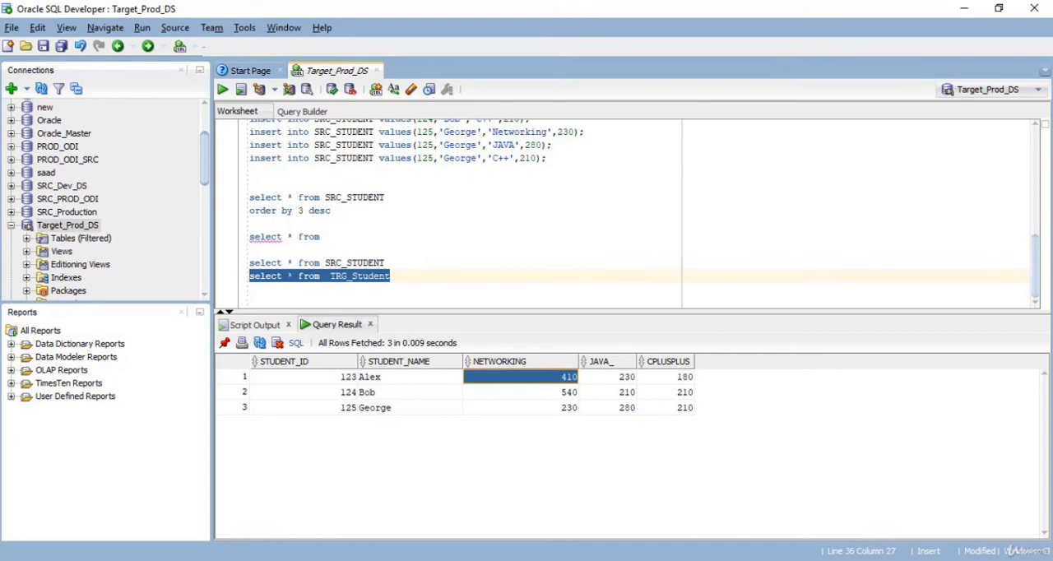
click(608, 377)
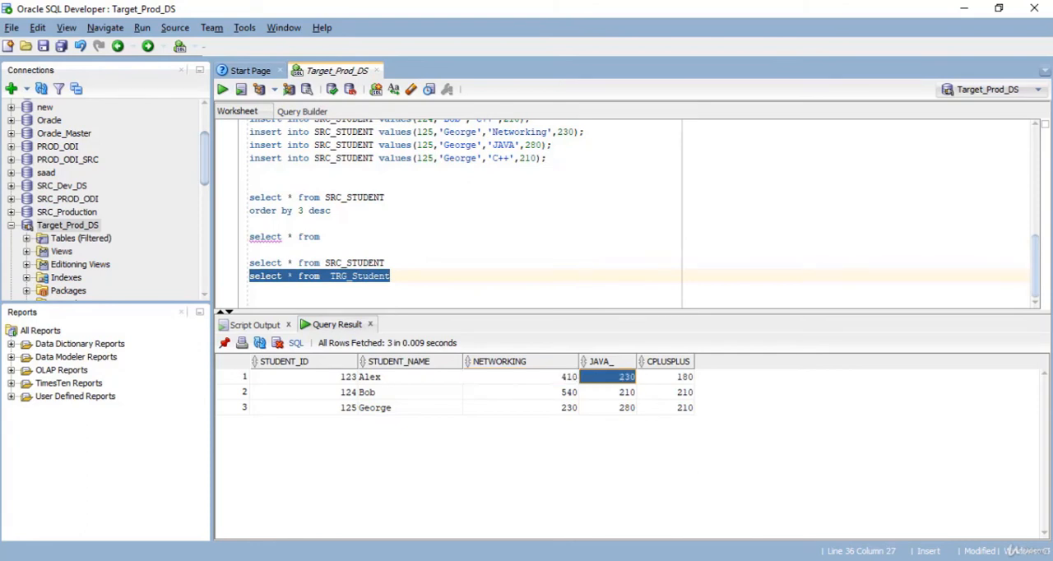
click(521, 393)
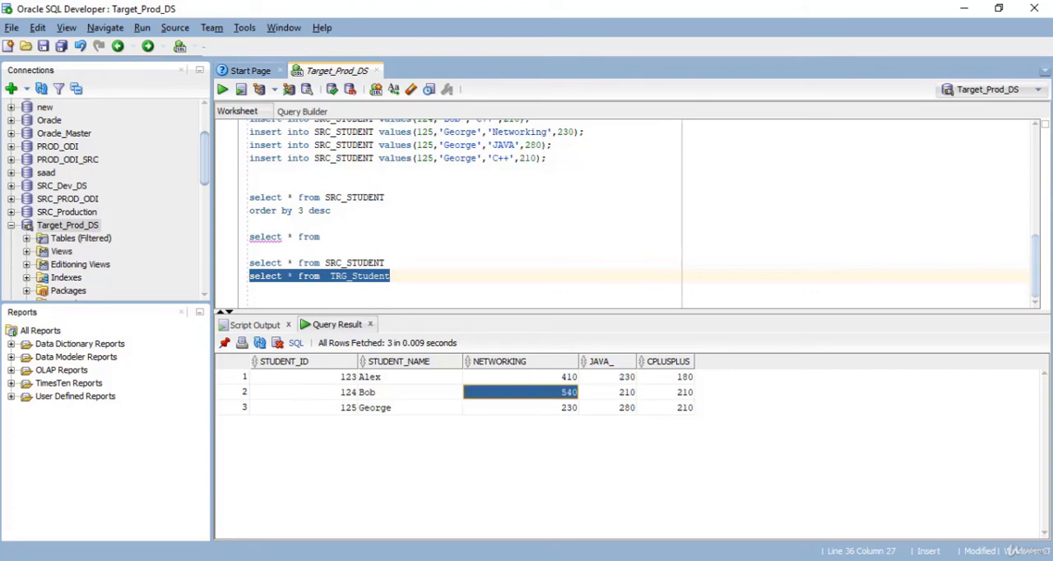
- Run the SRC_STUDENT query and inspect the first student's two Networking marks against the pivoted NETWORKING value
drag(386, 264, 249, 264)
click(251, 300)
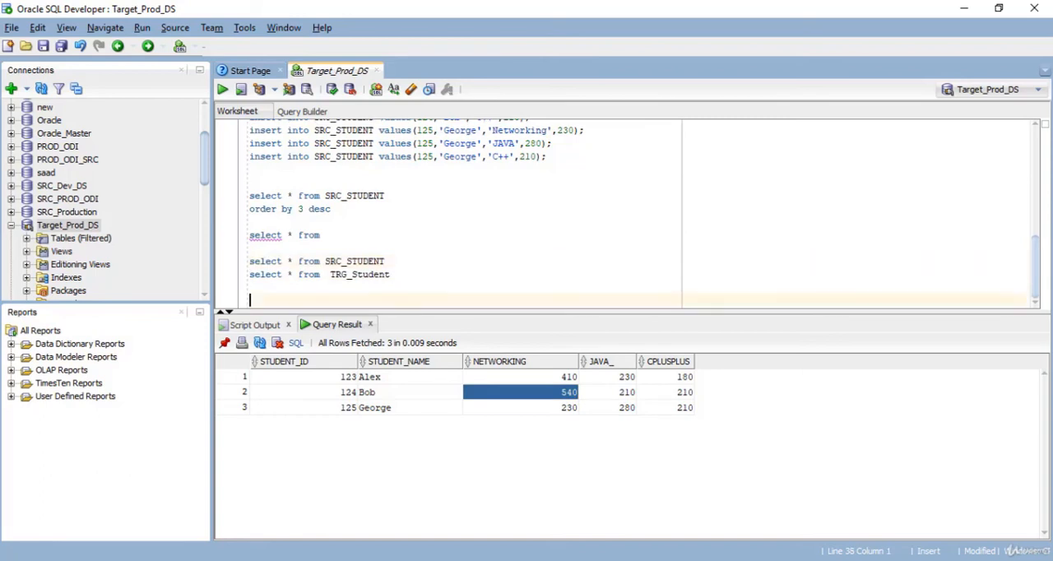
drag(386, 262, 249, 262)
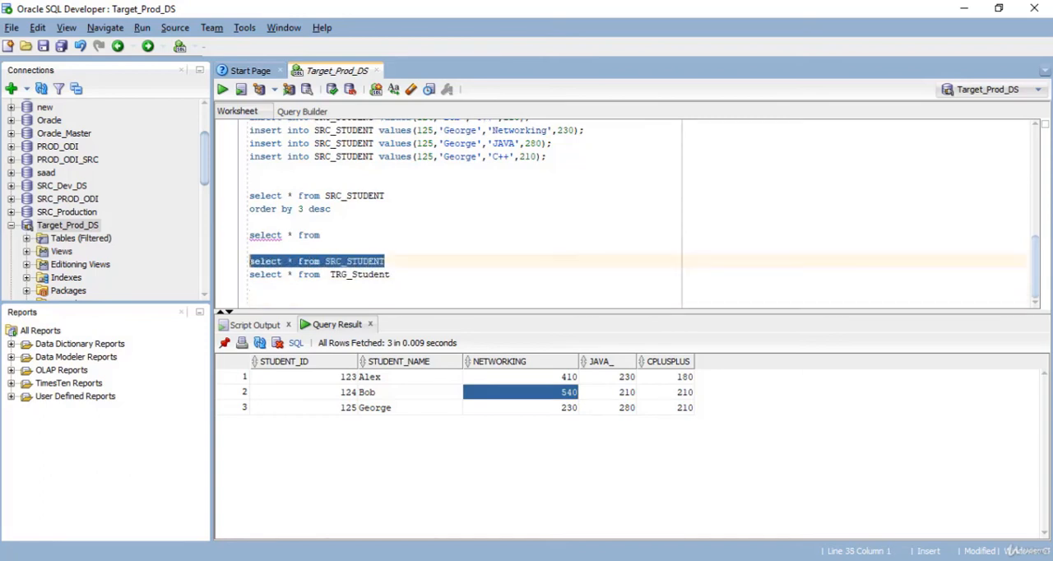
click(526, 377)
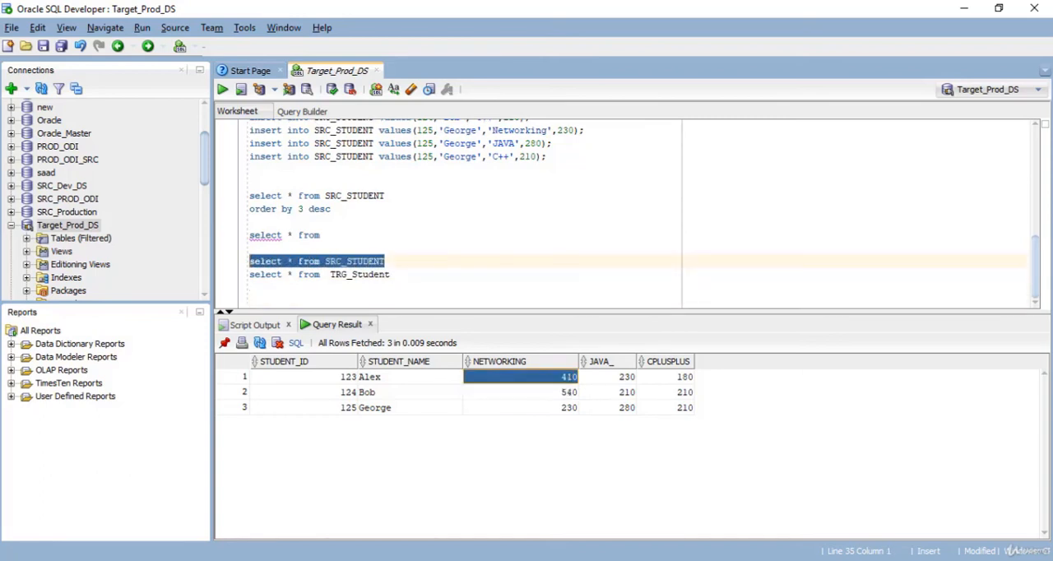
click(223, 89)
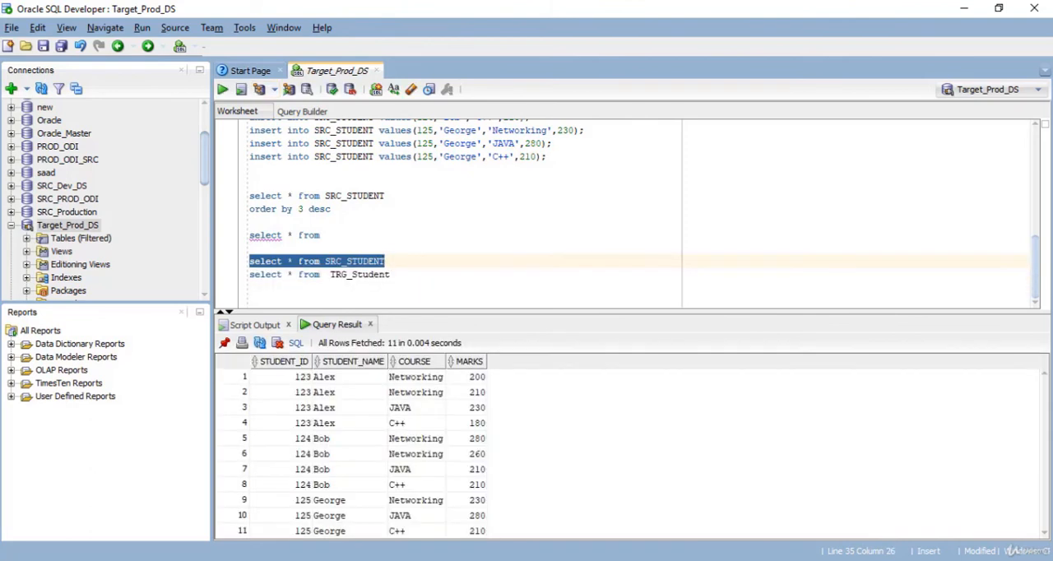
click(467, 377)
click(467, 392)
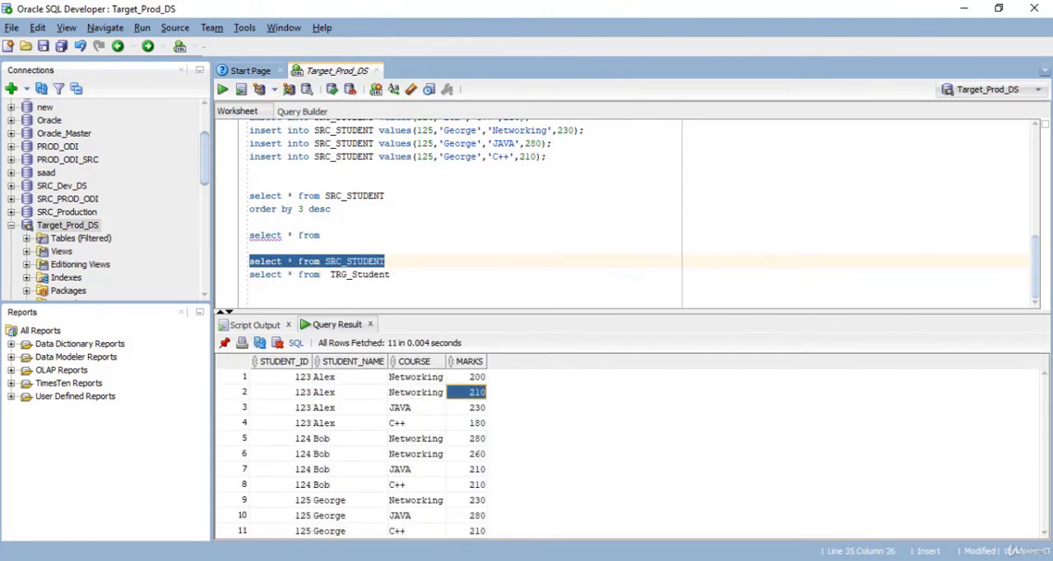
- Rerun the TRG_Student query and inspect the second student's name and pivoted NETWORKING value
drag(391, 275, 249, 275)
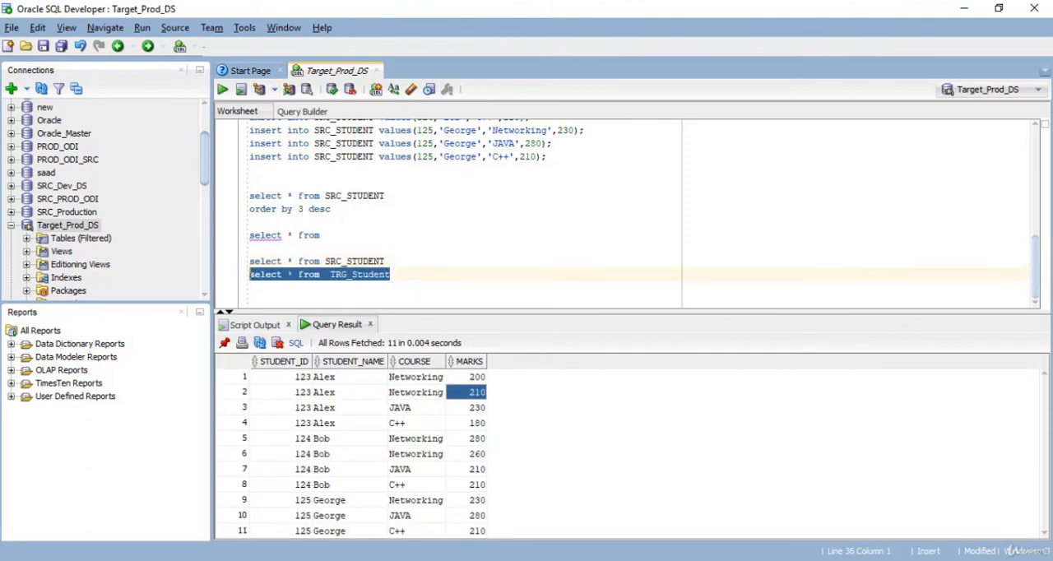
click(222, 89)
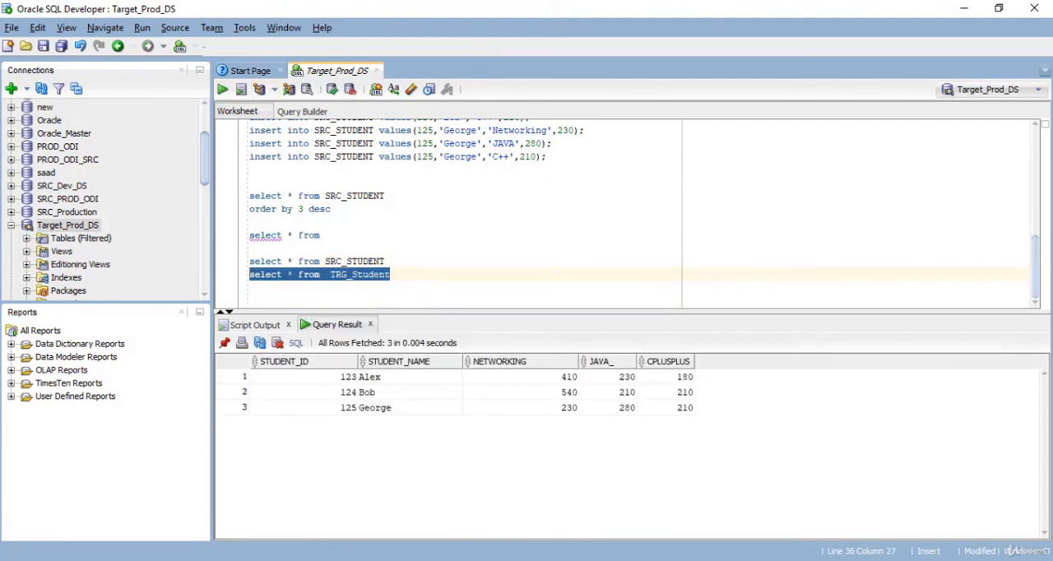
click(521, 392)
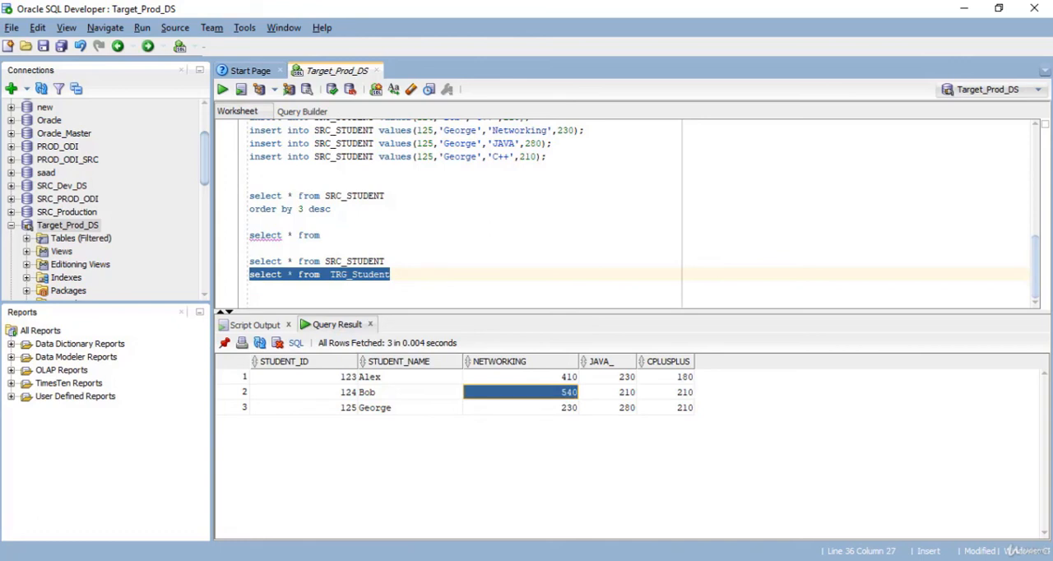
click(409, 392)
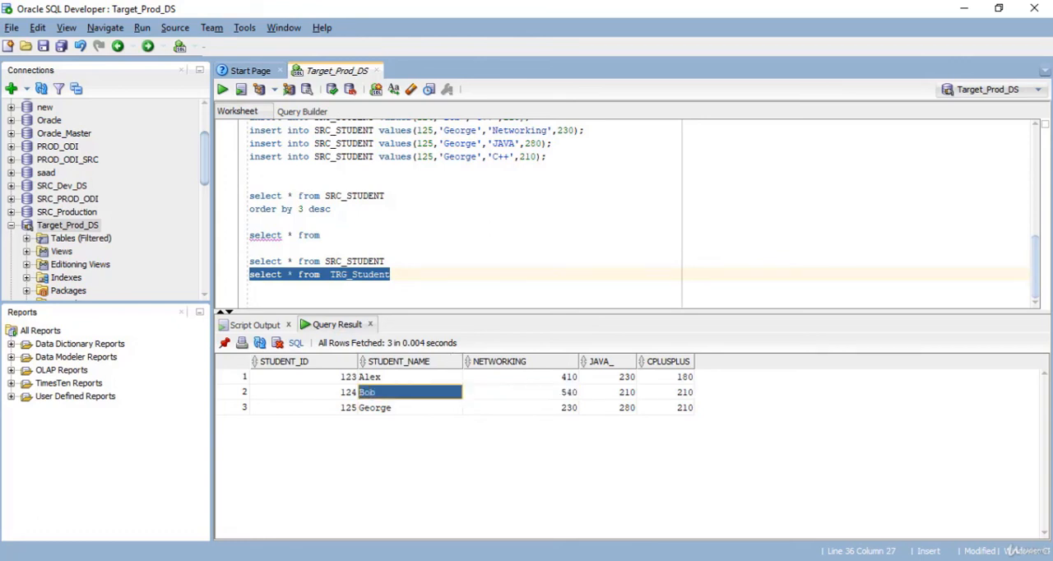
click(521, 393)
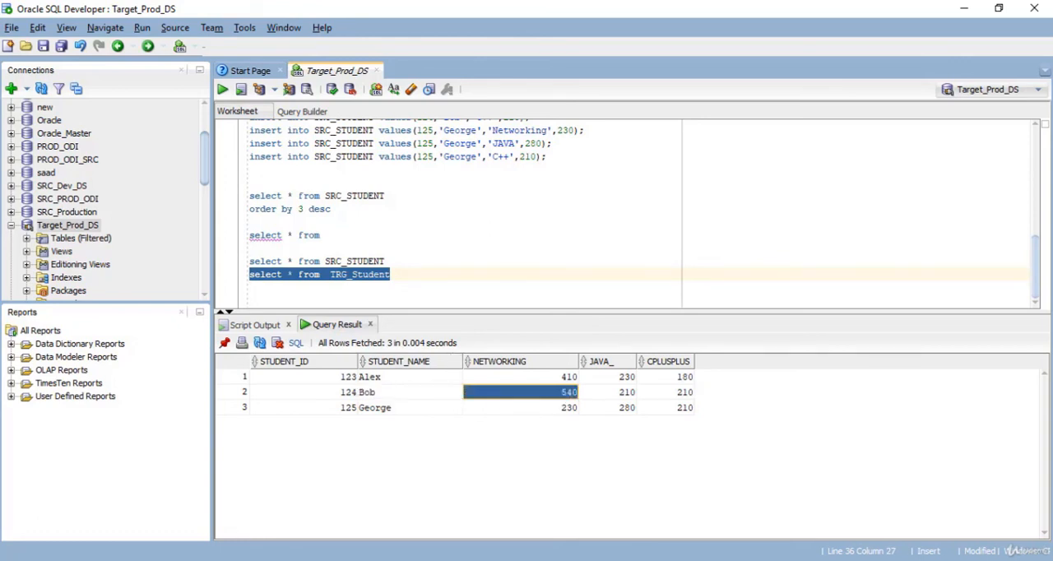
- Run the SRC_STUDENT query again and inspect the second student's two Networking marks
drag(384, 260, 249, 262)
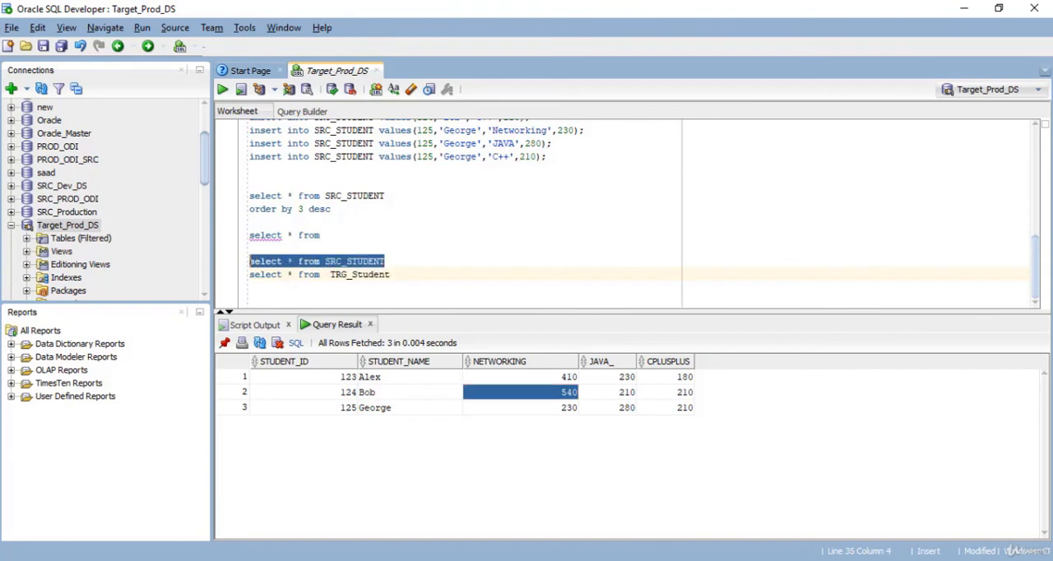
click(223, 90)
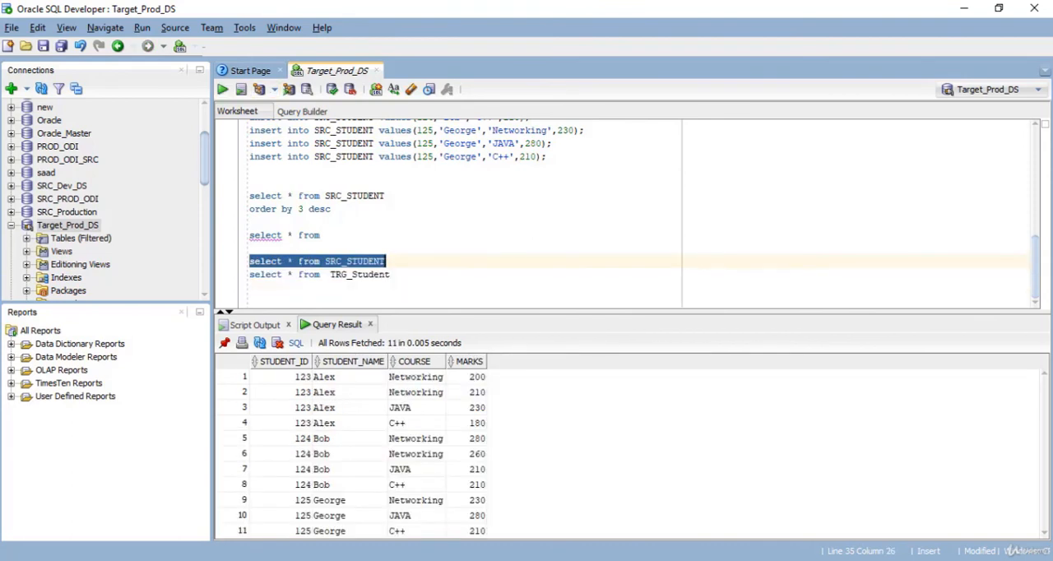
click(472, 439)
click(472, 454)
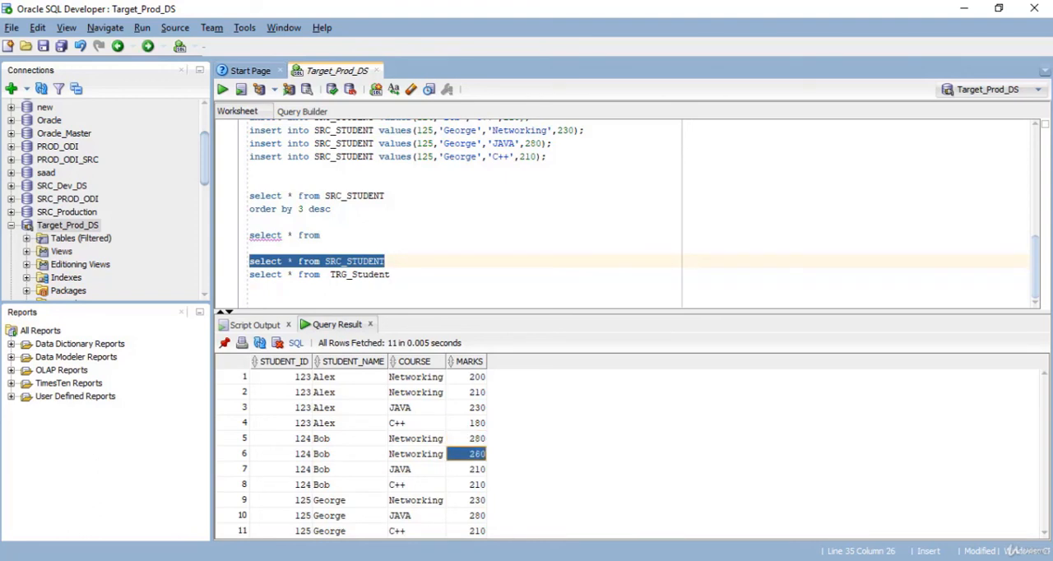
click(326, 236)
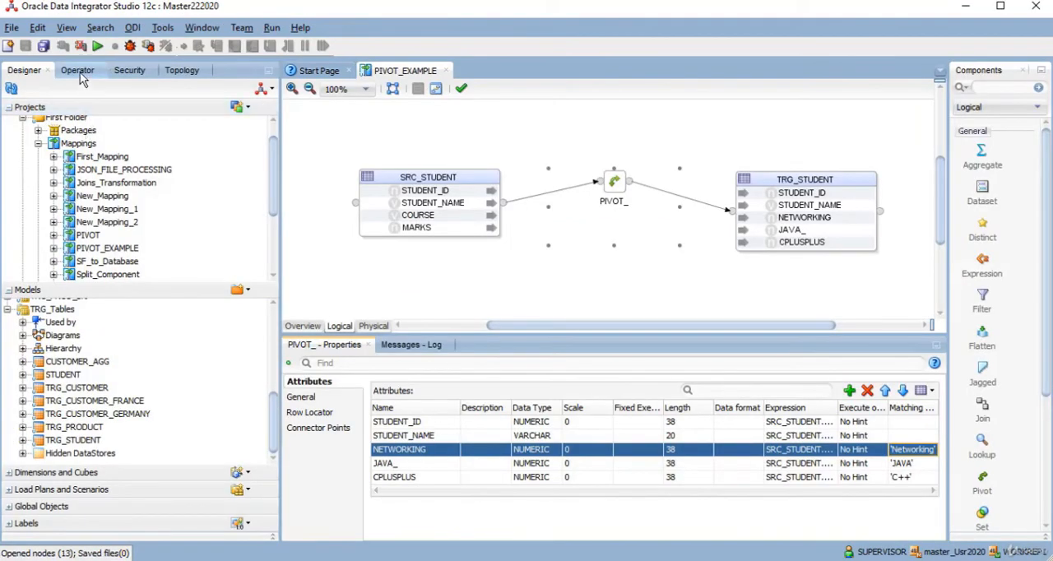
- Switch to Oracle Data Integrator Studio and open the Insert new rows task of today's PIVOT_EXAMPLE session in the Operator
click(77, 70)
click(8, 124)
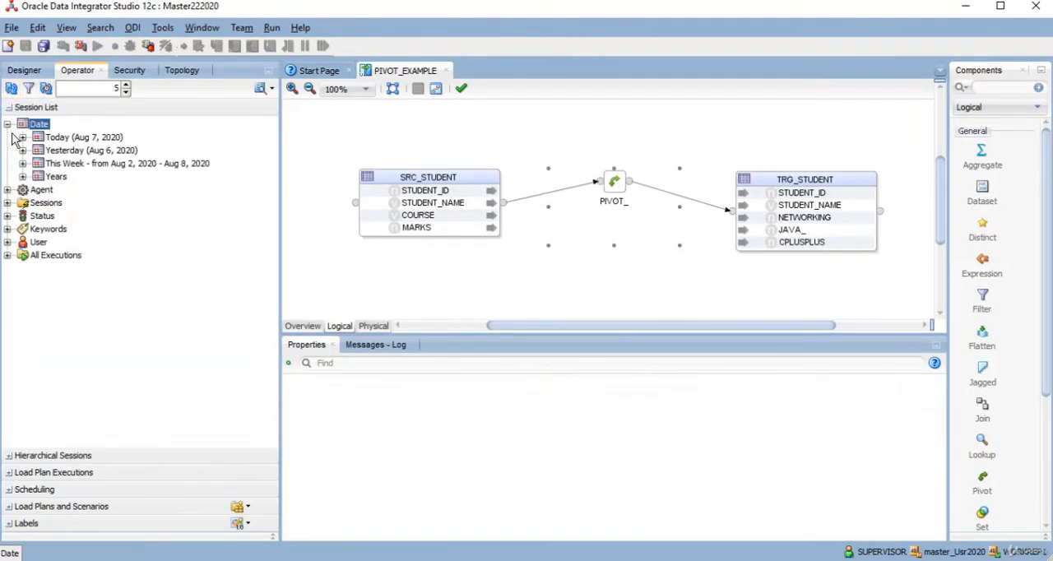
click(23, 137)
click(53, 176)
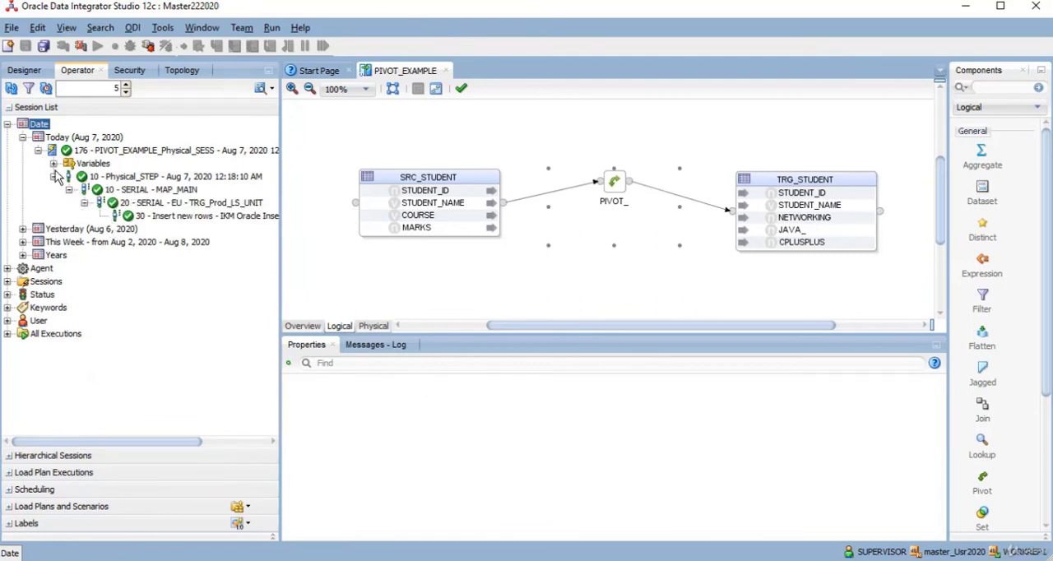
click(53, 164)
double_click(180, 217)
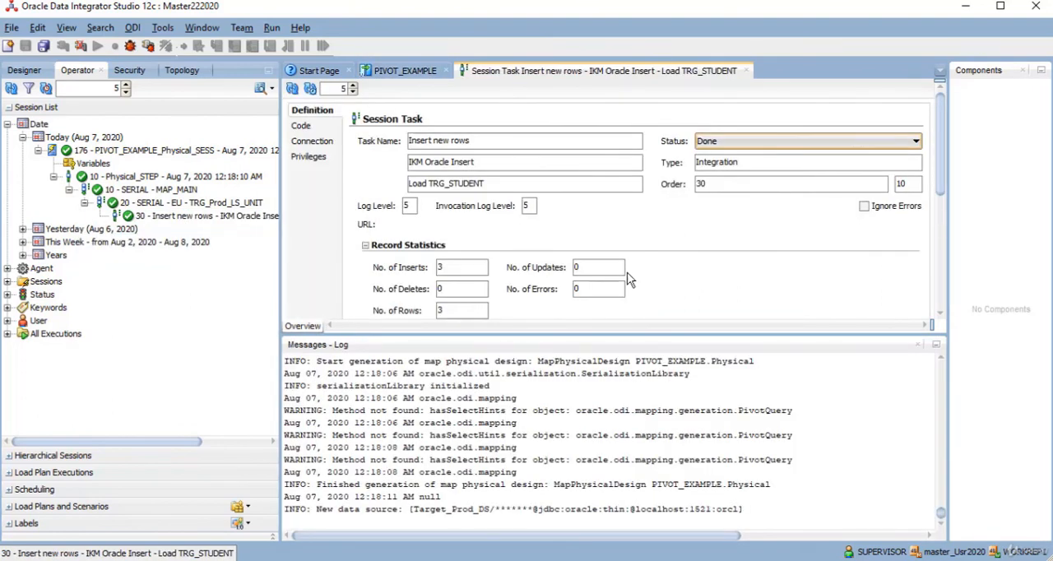
- Review the task's record statistics and executed target code for loading TRG_STUDENT, and close the session task
drag(941, 172, 944, 126)
click(301, 125)
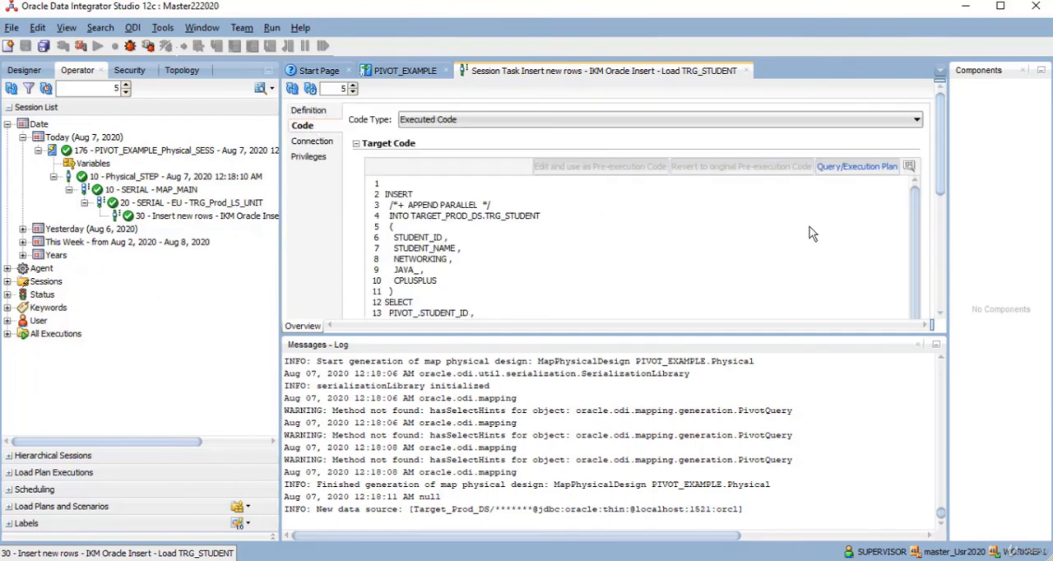
drag(943, 181, 960, 289)
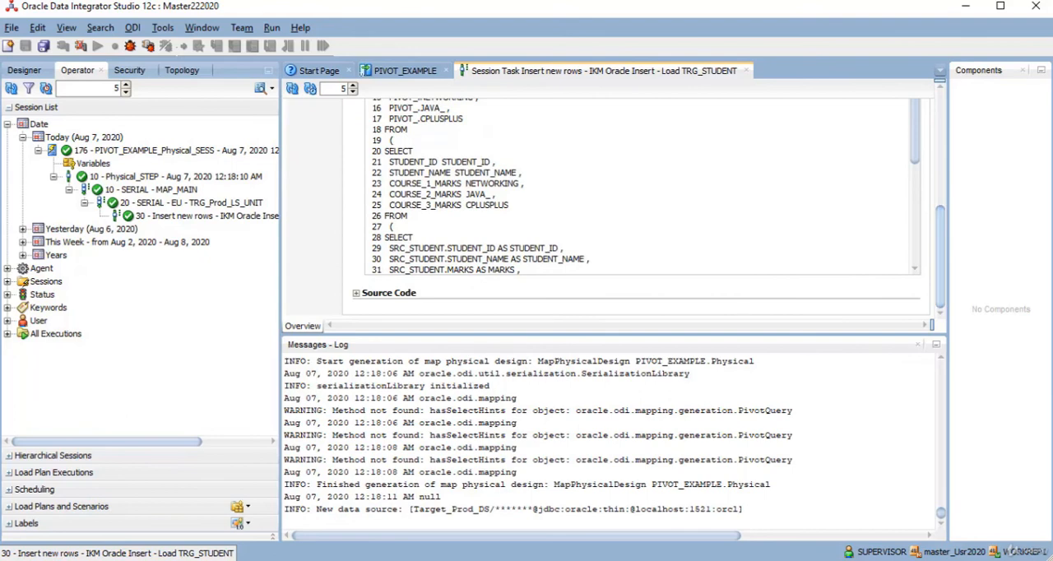
click(745, 71)
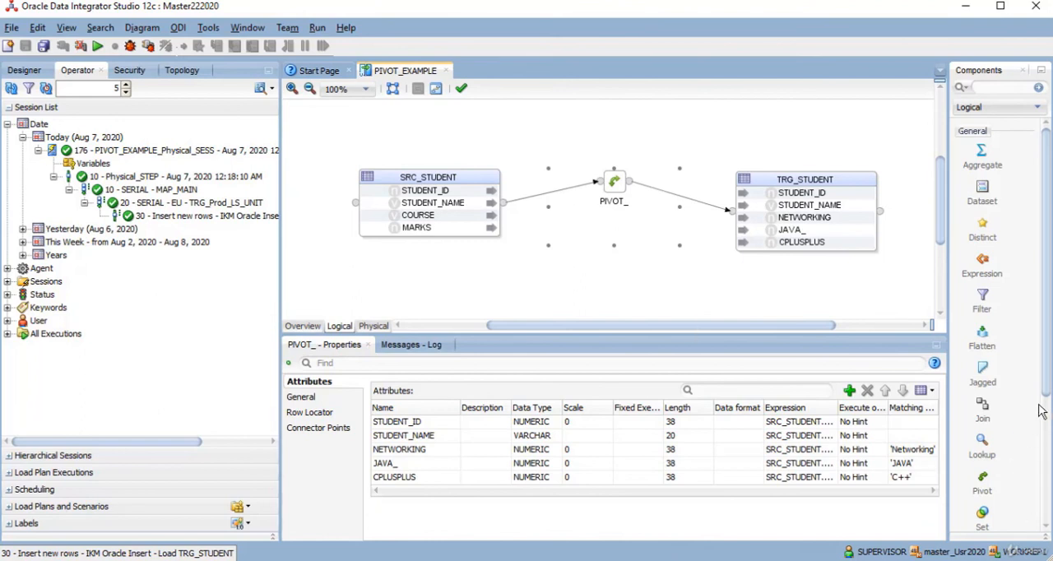
drag(1046, 380, 1049, 505)
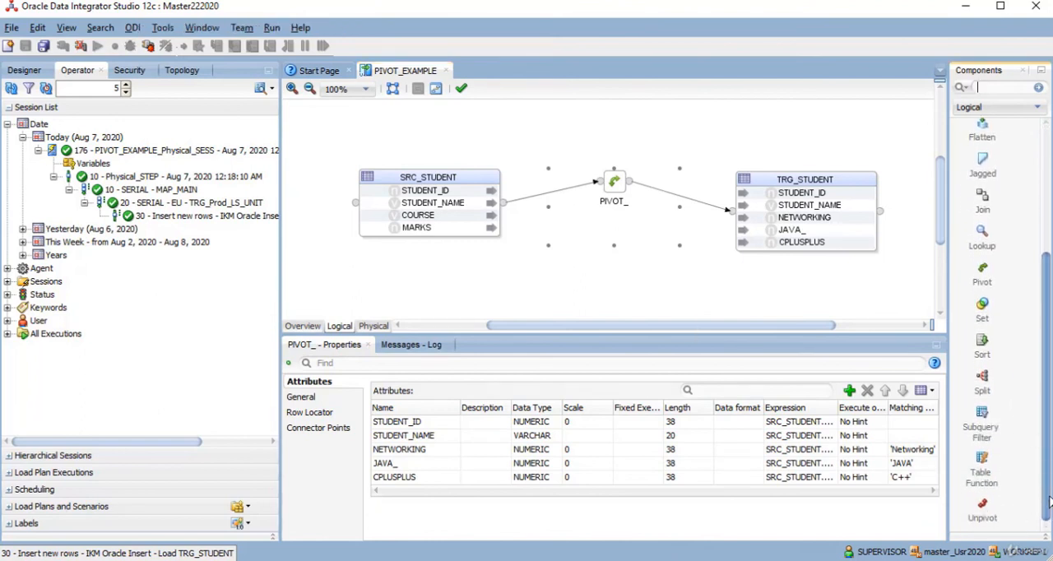